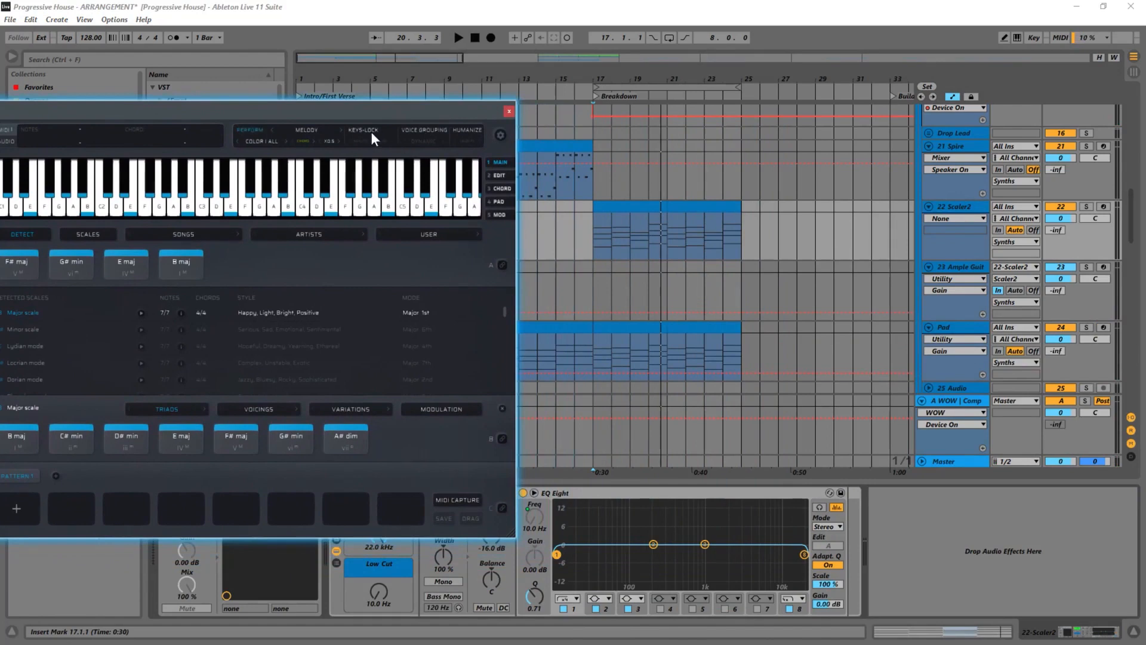
- Play the breakdown and audition Scaler's expression speed at x2, leaving it set to x1
{"action": "left_click", "coordinate": [339, 141]}
{"action": "key", "text": "space"}
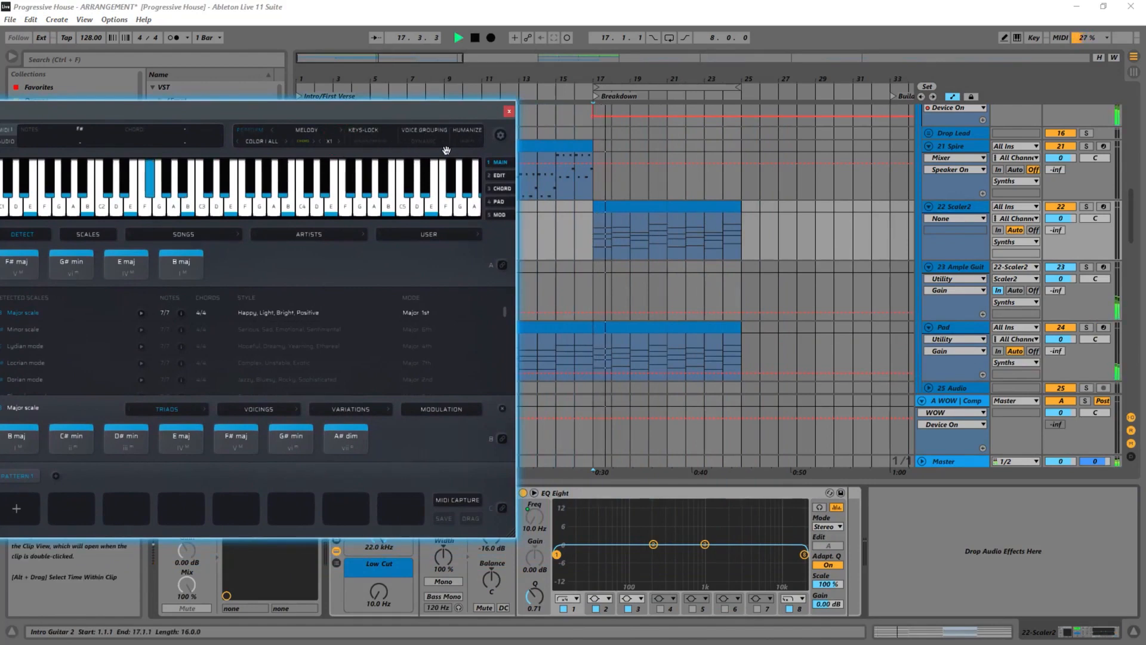
{"action": "left_click_drag", "start_coordinate": [328, 117], "coordinate": [367, 107]}
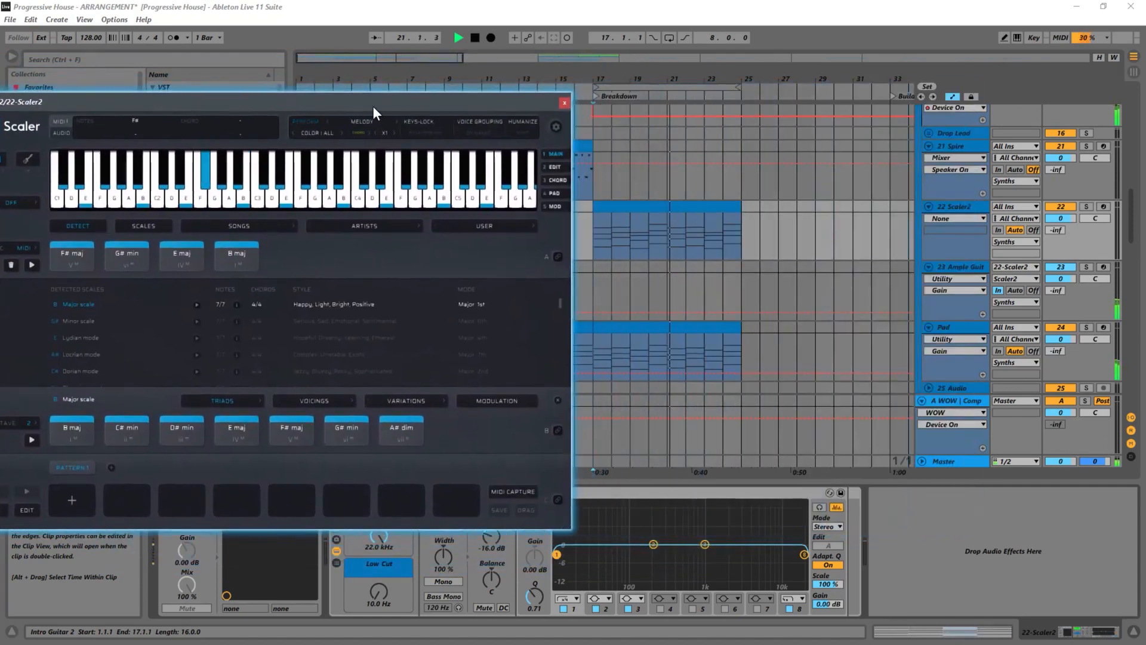
{"action": "left_click", "coordinate": [393, 132]}
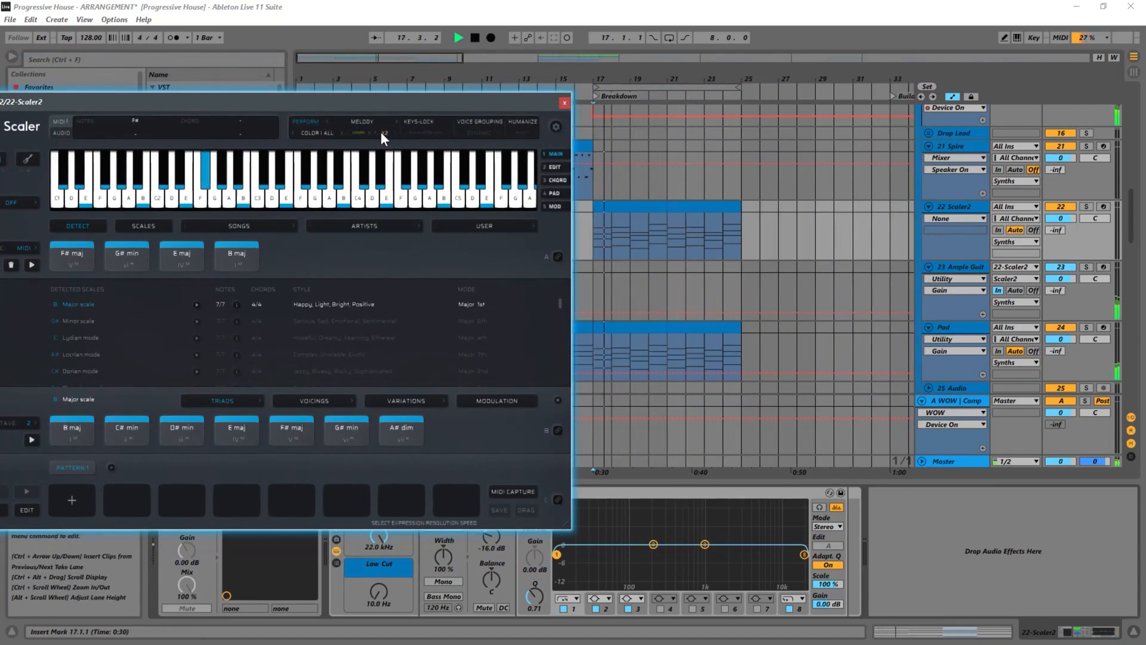
{"action": "left_click", "coordinate": [376, 132]}
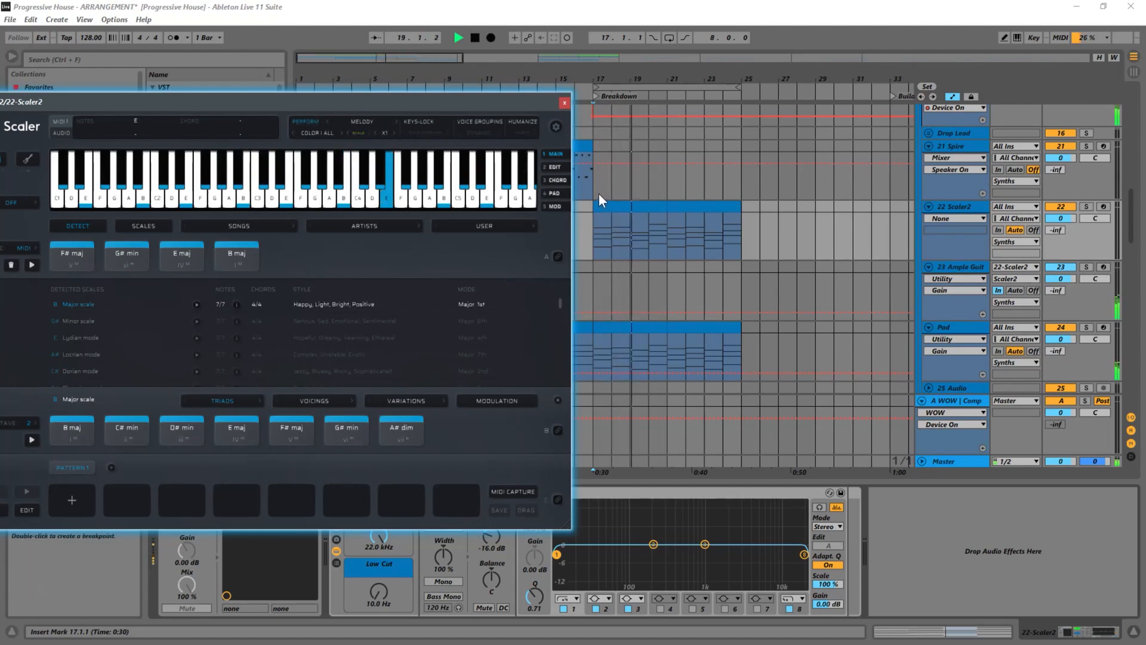
- Compare Scaler's current phrase mode with the preceding one during playback and return to the original mode
{"action": "left_click", "coordinate": [349, 133]}
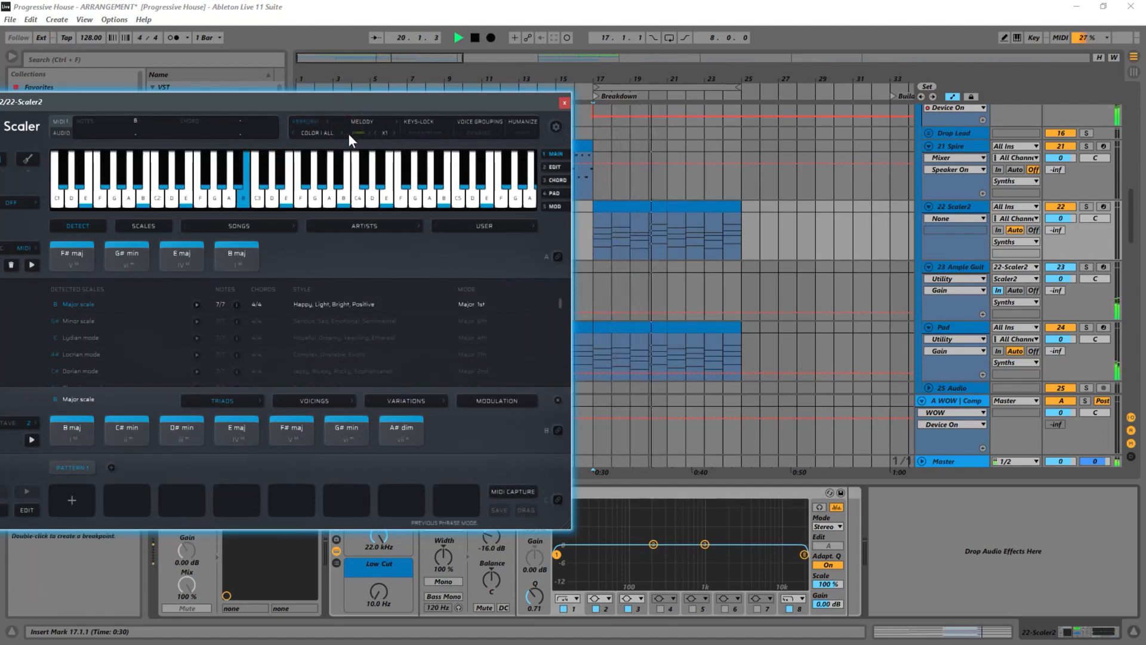
{"action": "left_click", "coordinate": [368, 134]}
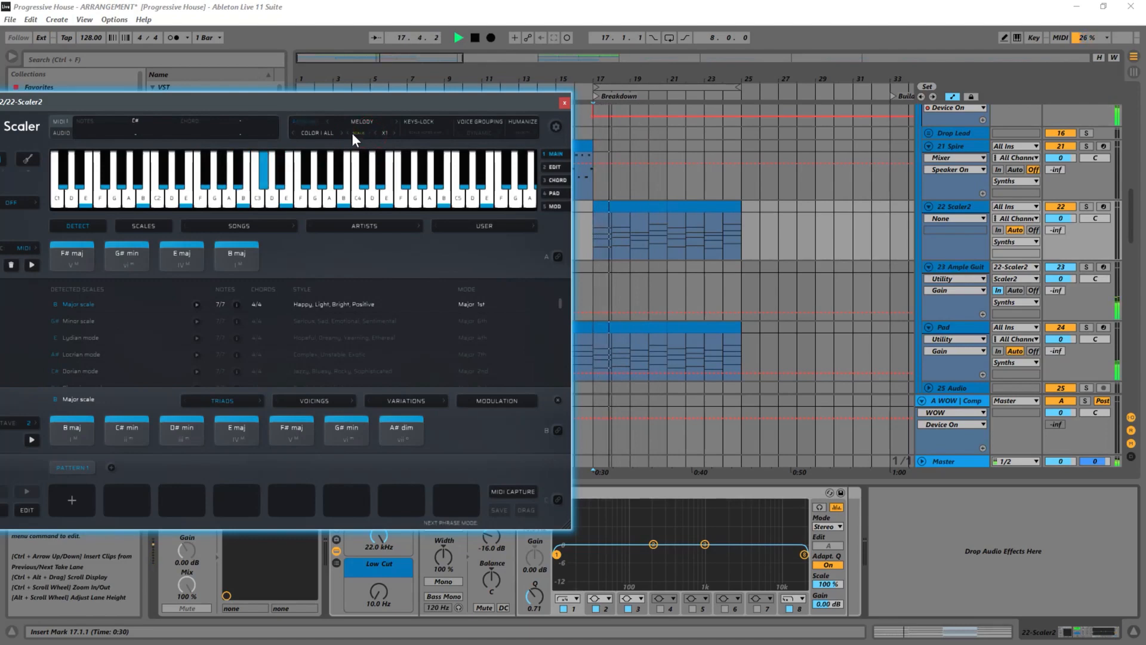
{"action": "left_click", "coordinate": [349, 133]}
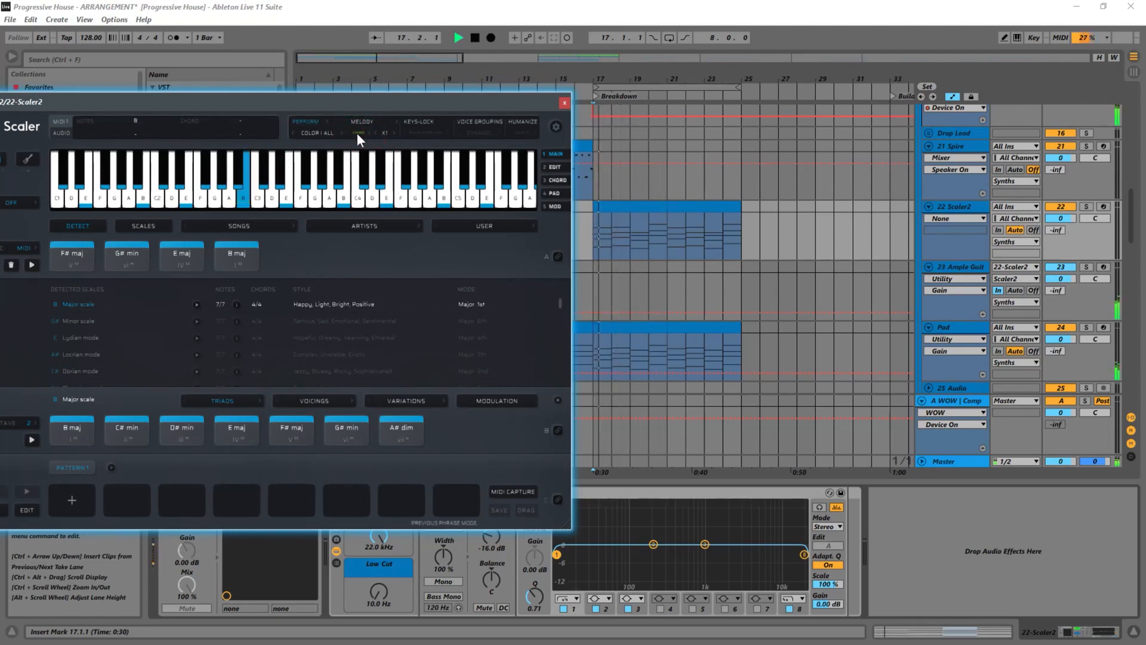
{"action": "left_click", "coordinate": [367, 132]}
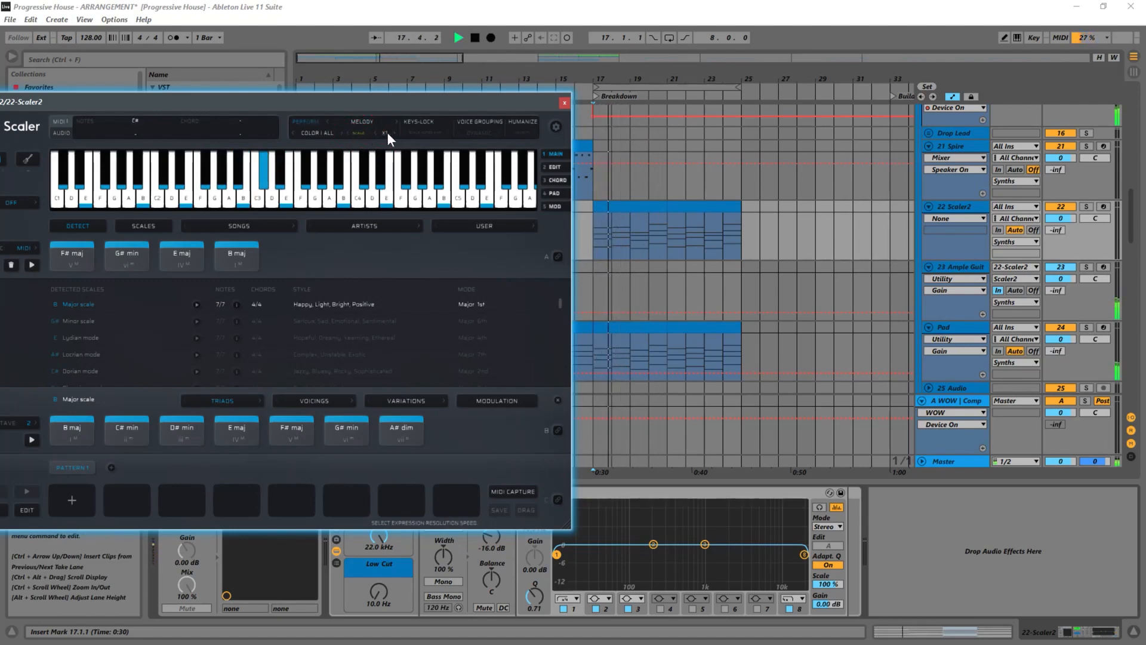
- Switch Scaler's performance pattern to Motif B 1 and change its phrase mode while the breakdown plays
{"action": "left_click", "coordinate": [334, 132]}
{"action": "left_click", "coordinate": [338, 185]}
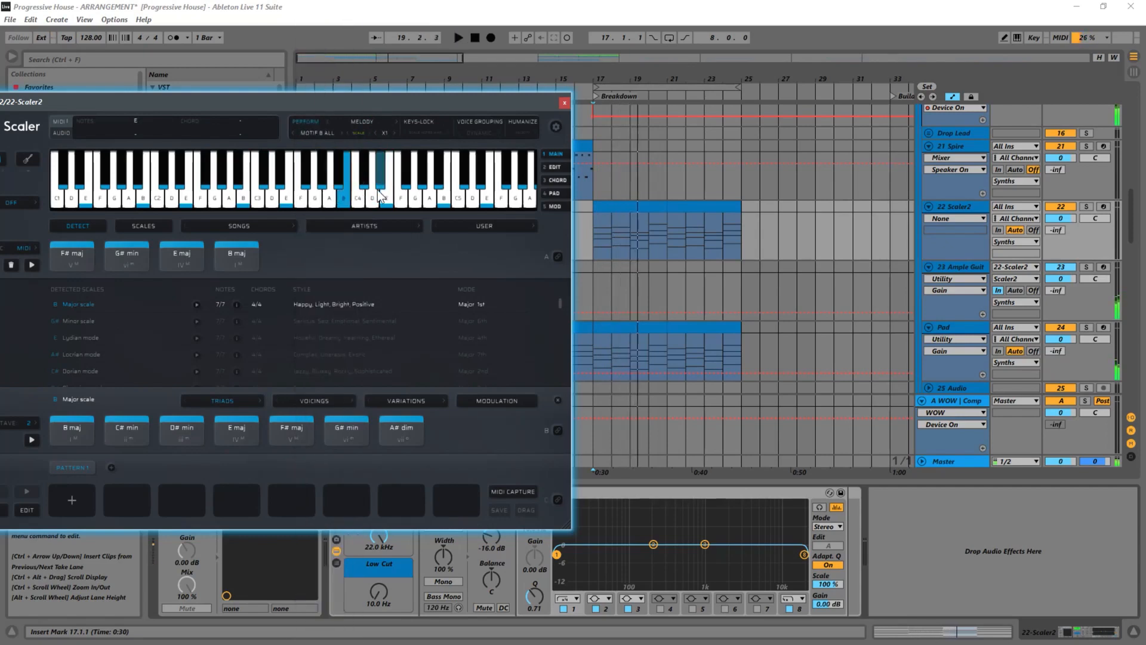
{"action": "key", "text": "space"}
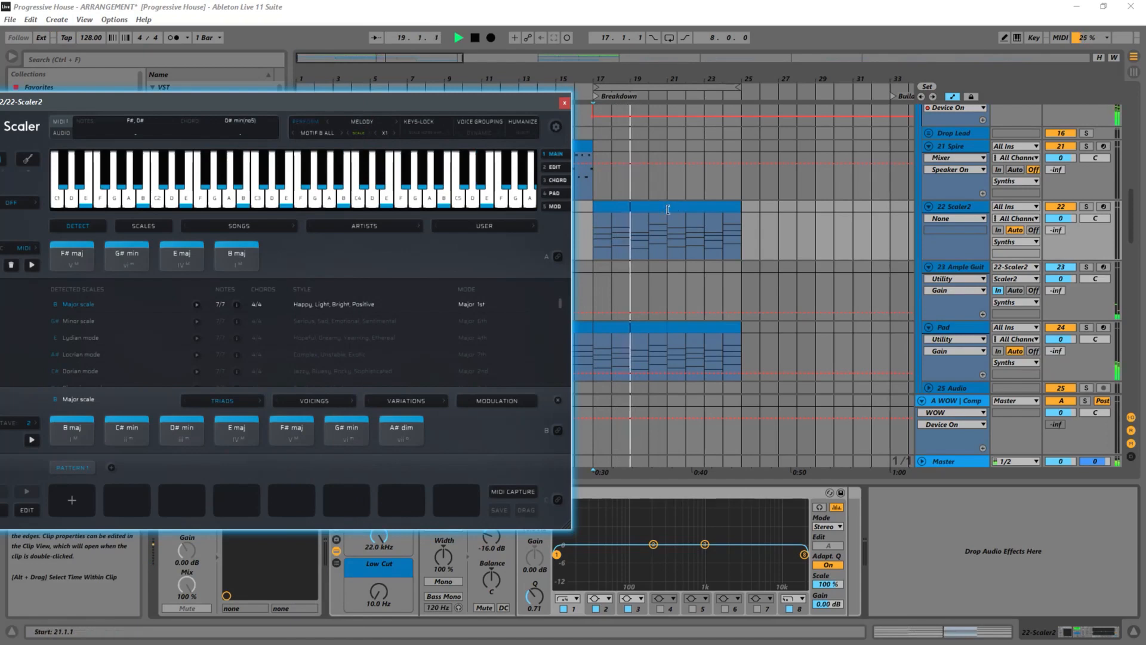
{"action": "left_click", "coordinate": [340, 132]}
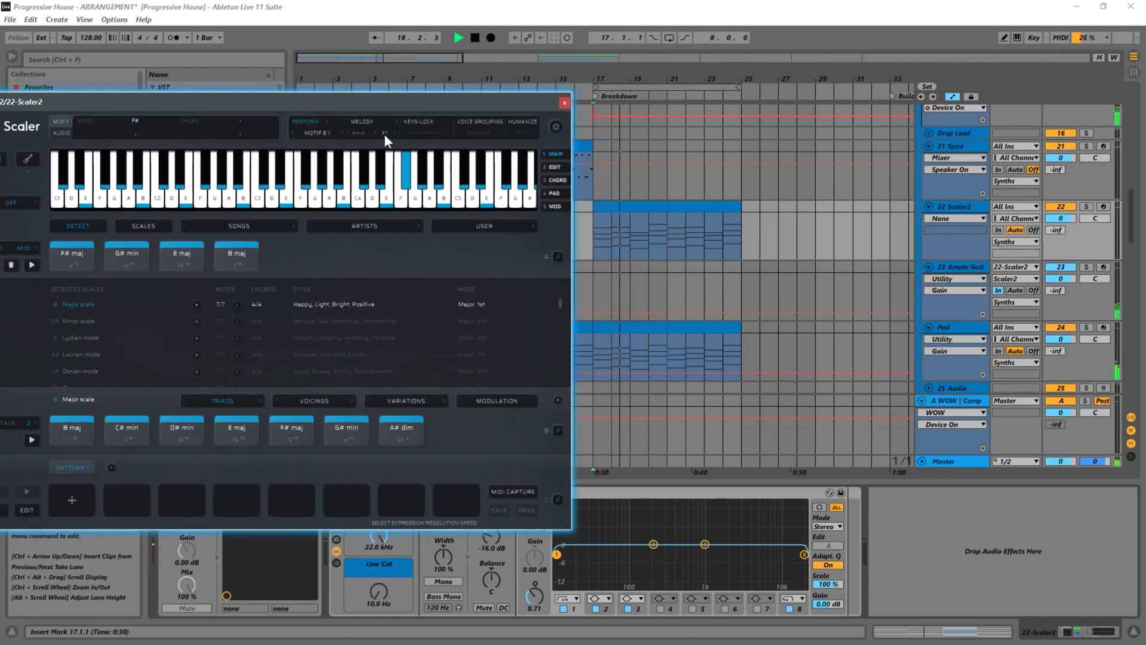
{"action": "left_click", "coordinate": [357, 133]}
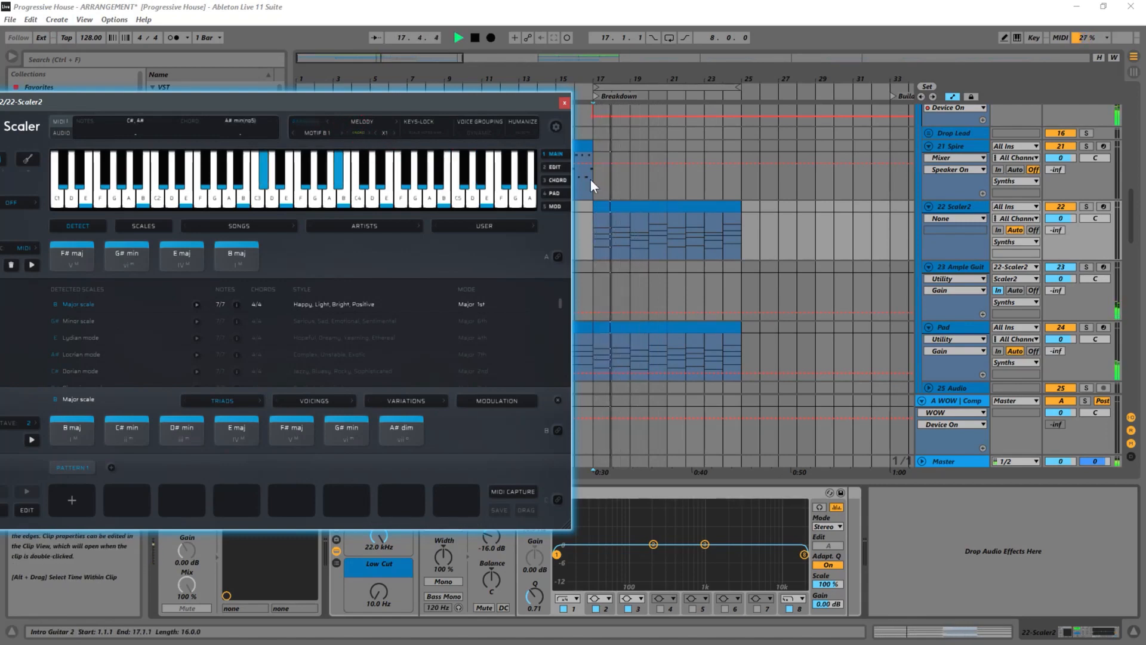
- Select the Ample Guitar track, stop playback and close the Scaler plug-in window
{"action": "left_click", "coordinate": [590, 279]}
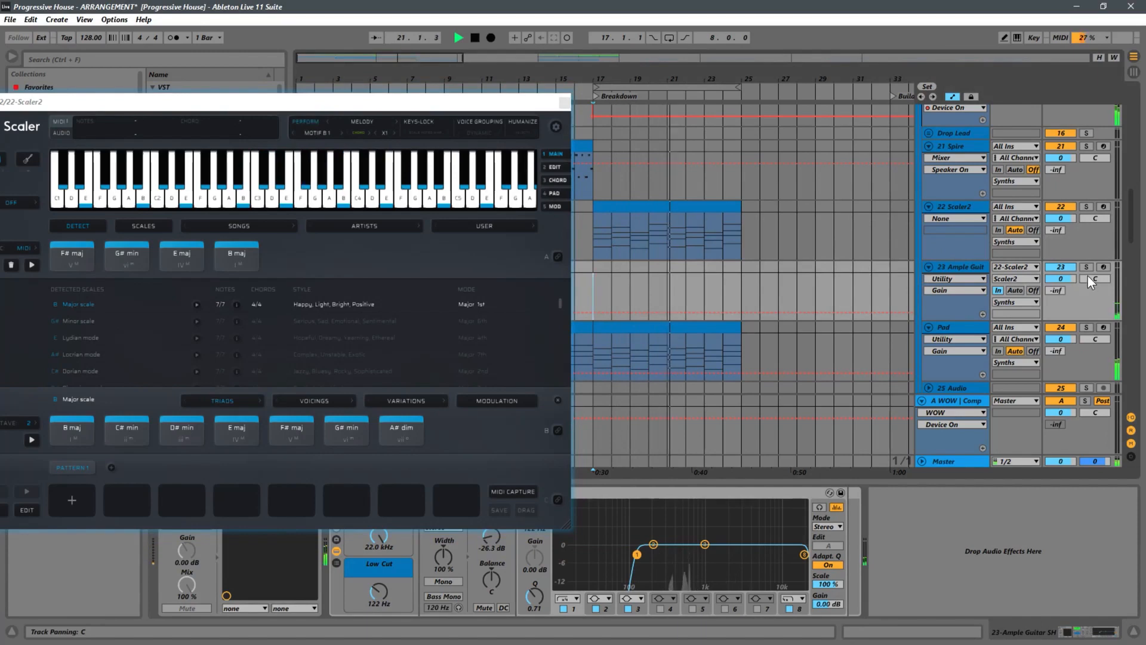
{"action": "left_click", "coordinate": [979, 266]}
{"action": "key", "text": "space"}
{"action": "left_click", "coordinate": [563, 103]}
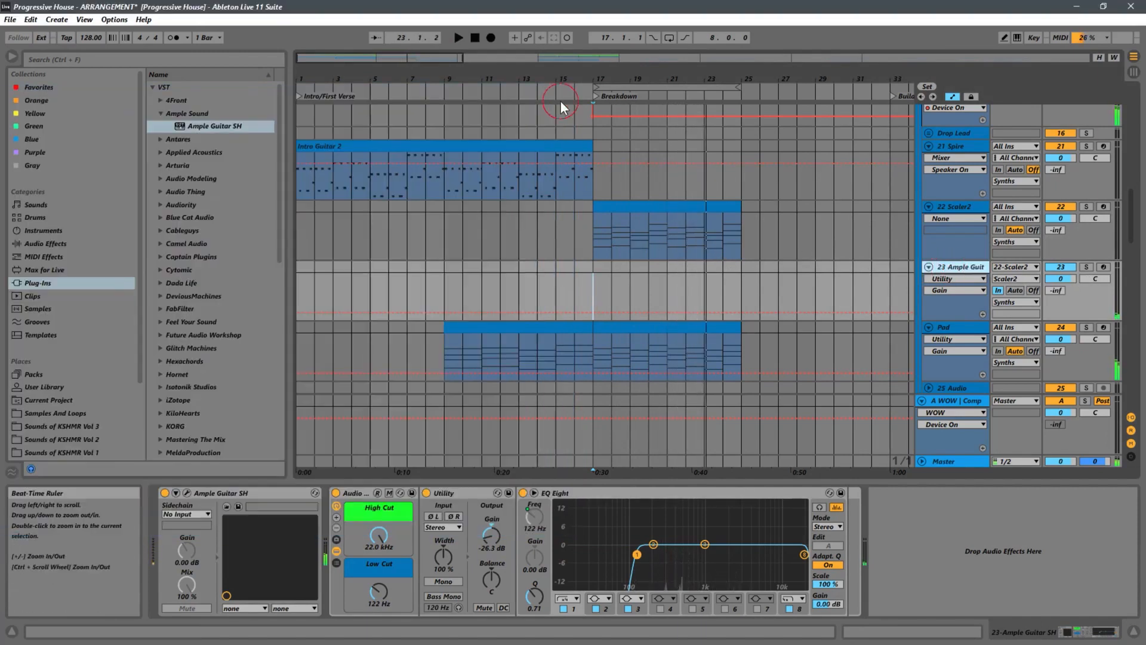
- Set the Utility output gain on the Ample Guitar track to -18.4 dB
{"action": "left_click_drag", "start_coordinate": [492, 538], "coordinate": [493, 533]}
{"action": "key", "text": "space"}
{"action": "left_click", "coordinate": [495, 532]}
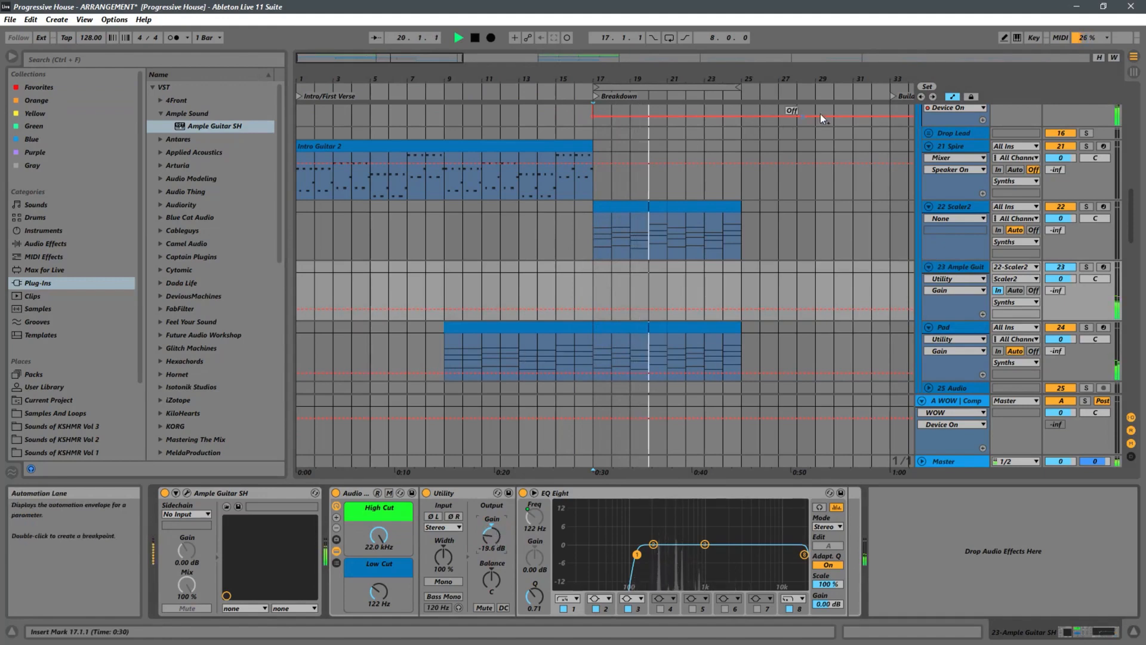
{"action": "left_click_drag", "start_coordinate": [615, 78], "coordinate": [615, 55]}
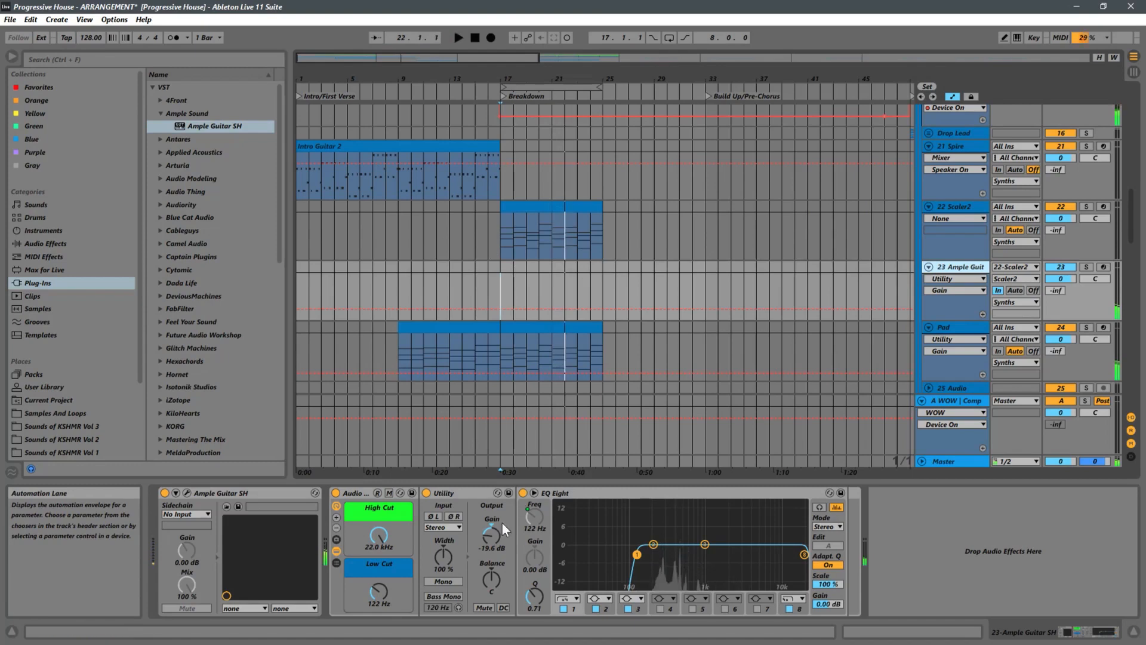
{"action": "left_click_drag", "start_coordinate": [492, 537], "coordinate": [492, 536]}
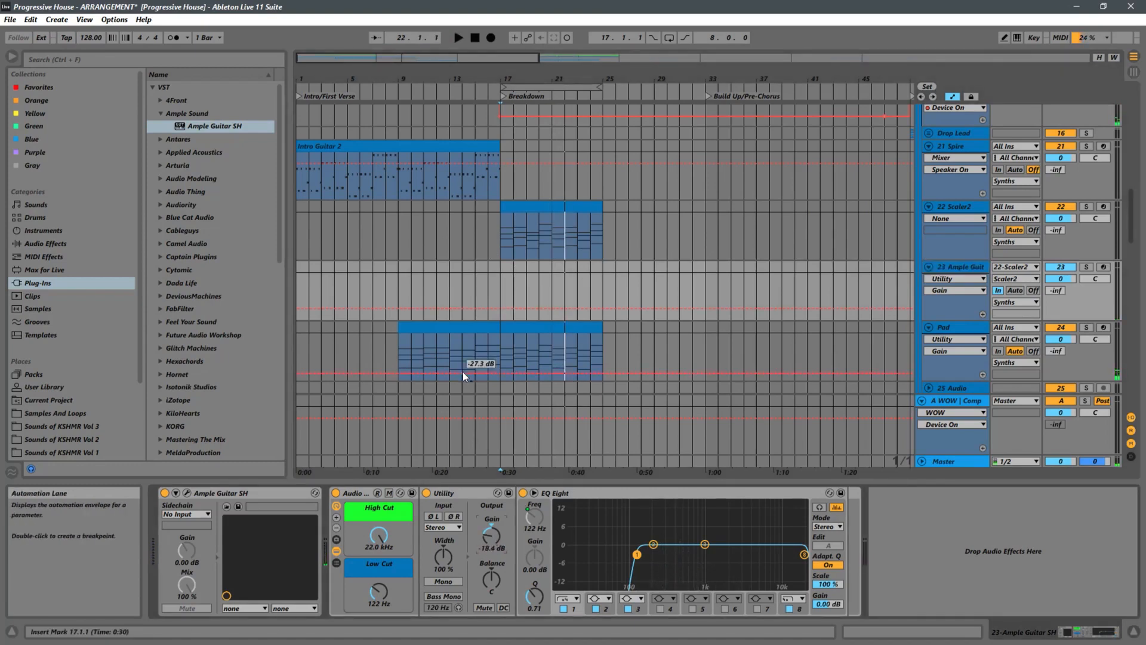
- Listen to the intro guitar clip on the Spire track from bar 10 and from bar 16
{"action": "left_click", "coordinate": [416, 189]}
{"action": "key", "text": "space"}
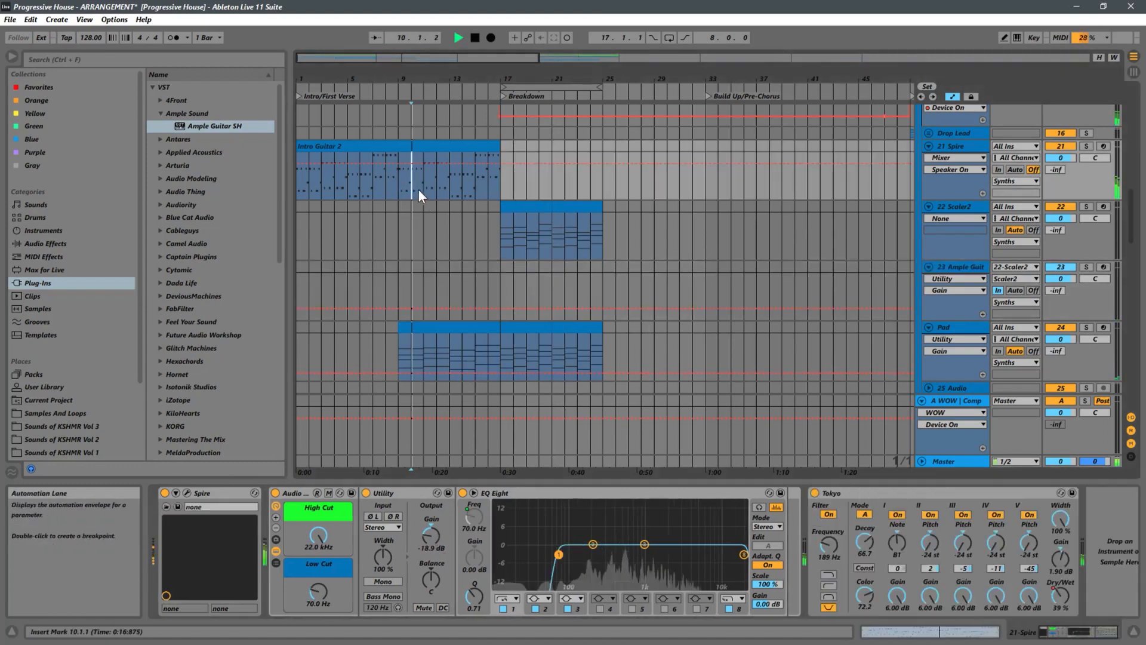
{"action": "left_click", "coordinate": [489, 188]}
{"action": "key", "text": "space"}
{"action": "key", "text": "space"}
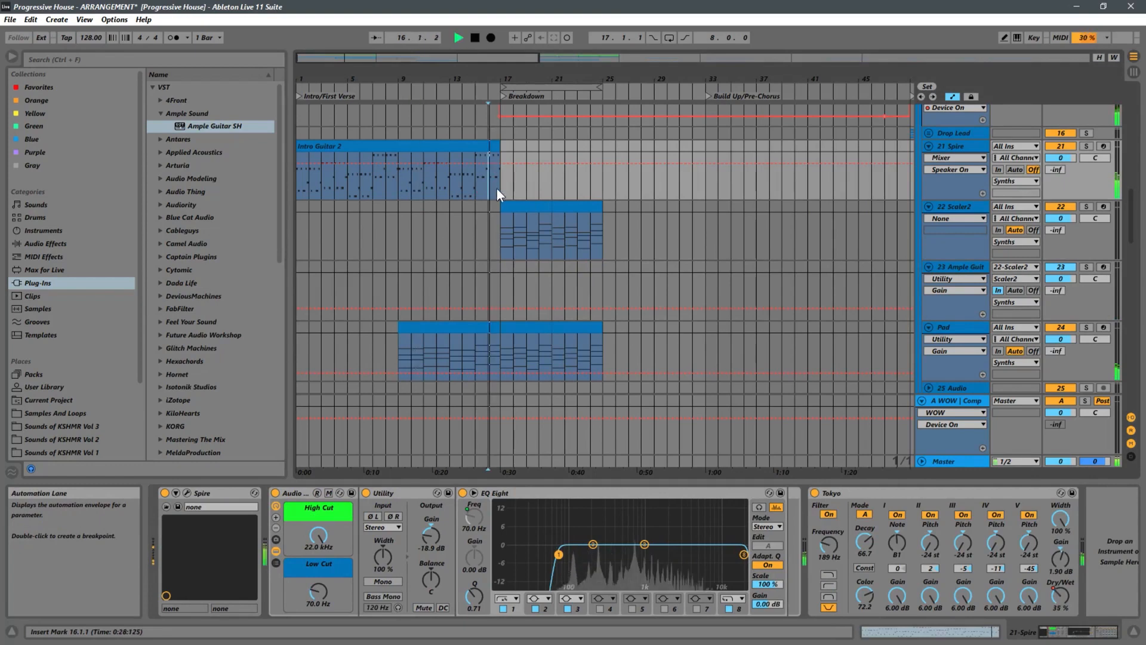
- Copy the first Scaler2 breakdown clip to bar 9, duplicate it up to bar 17 and play from bar 9
{"action": "left_click", "coordinate": [535, 208]}
{"action": "left_click_drag", "start_coordinate": [525, 208], "coordinate": [423, 207]}
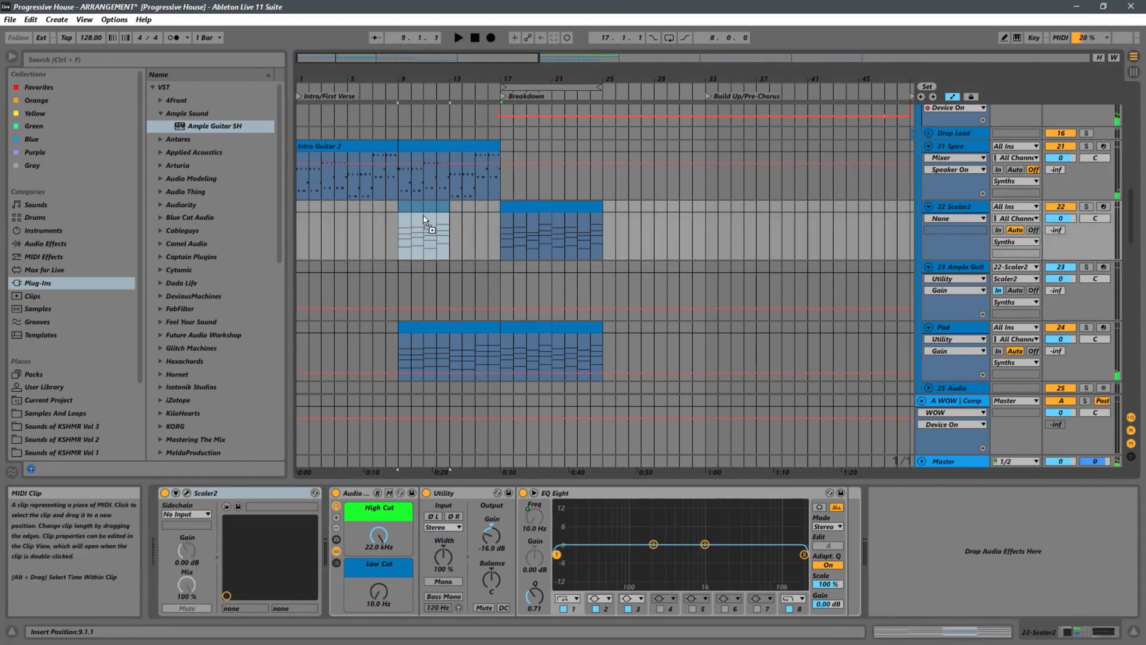
{"action": "key", "text": "ctrl+d"}
{"action": "left_click", "coordinate": [397, 234]}
{"action": "key", "text": "space"}
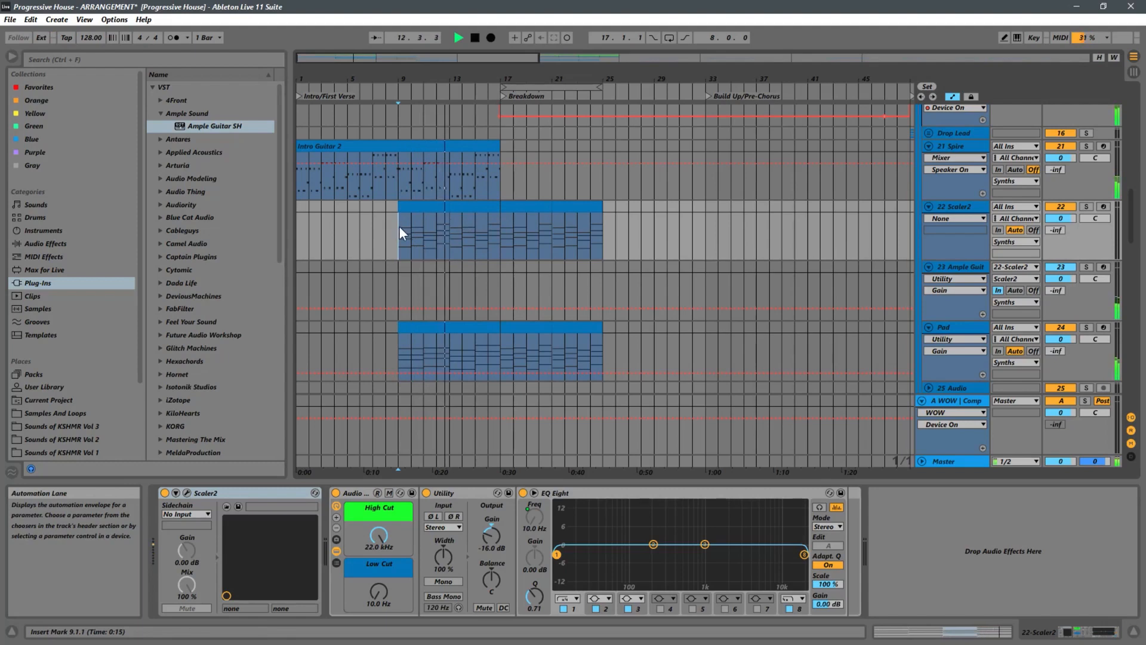
- Delete the copied Scaler2 clips between bars 9 and 17 and stop playback
{"action": "left_click_drag", "start_coordinate": [399, 226], "coordinate": [501, 210]}
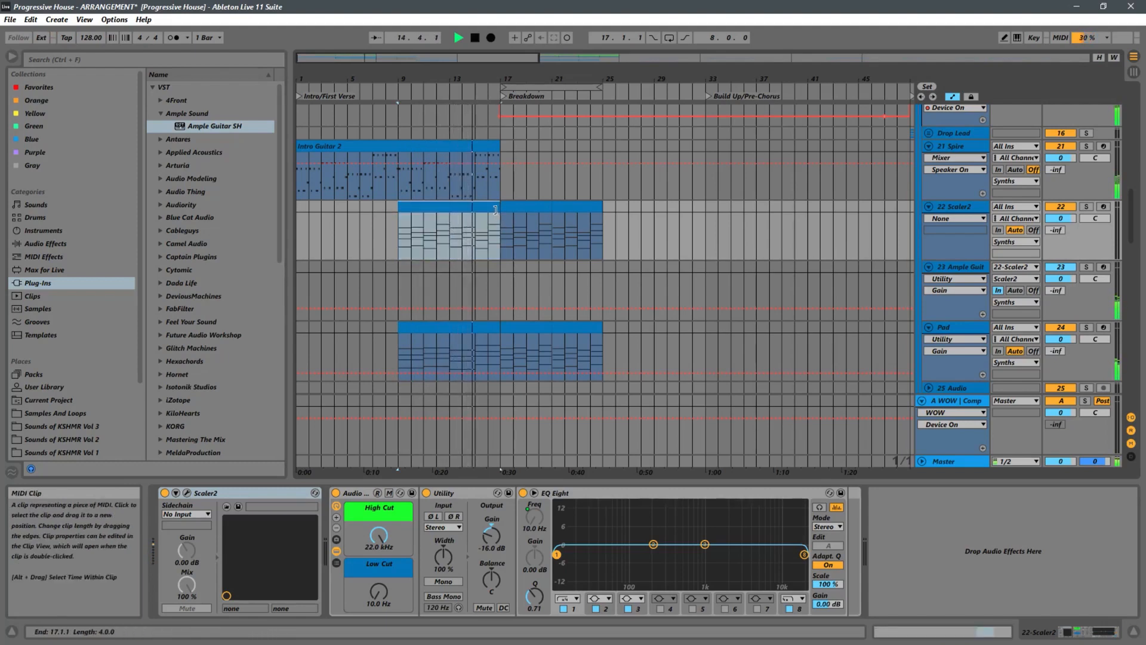
{"action": "left_click_drag", "start_coordinate": [495, 210], "coordinate": [495, 210]}
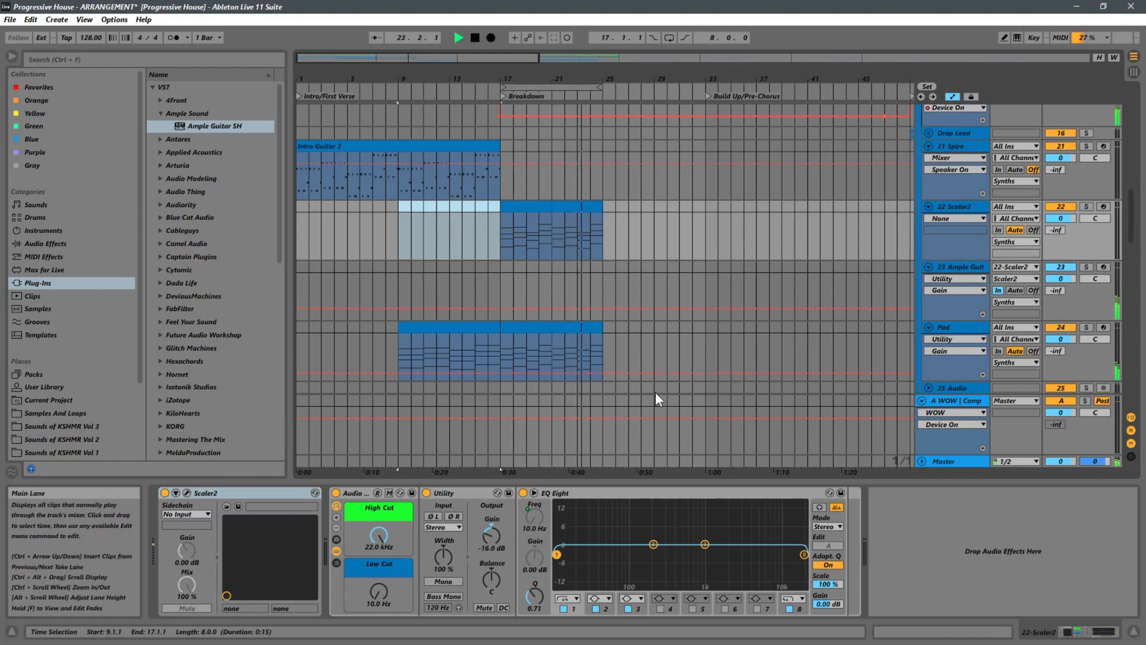
{"action": "key", "text": "space"}
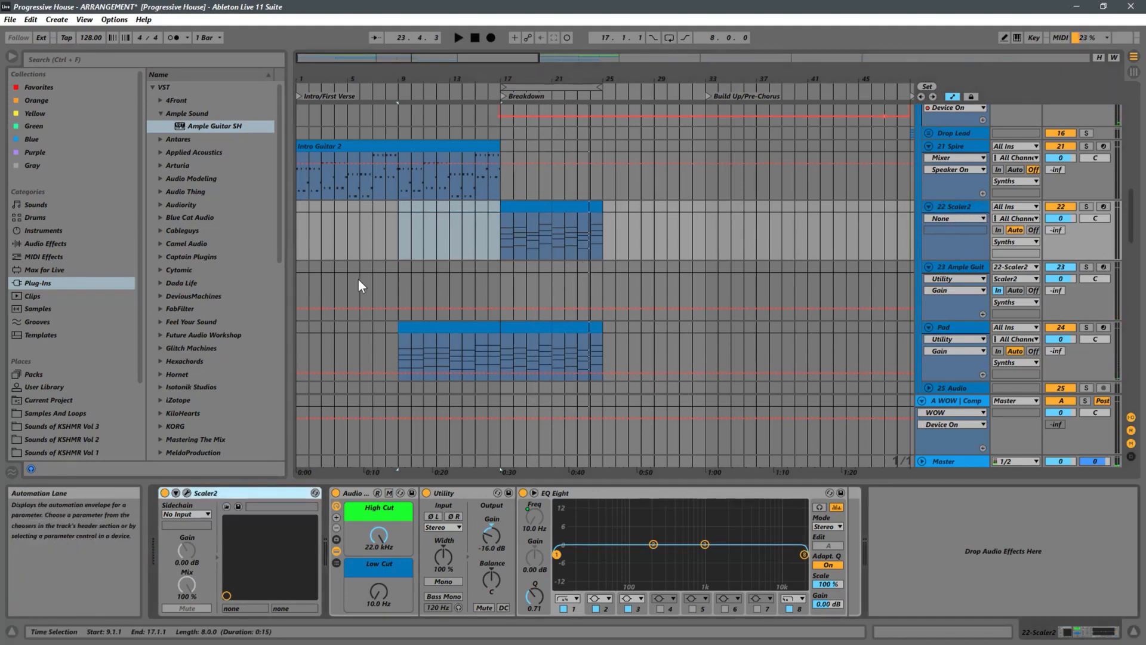
- Find the OTT preset of Multiband Dynamics among the Dynamics audio effects
{"action": "left_click", "coordinate": [33, 244]}
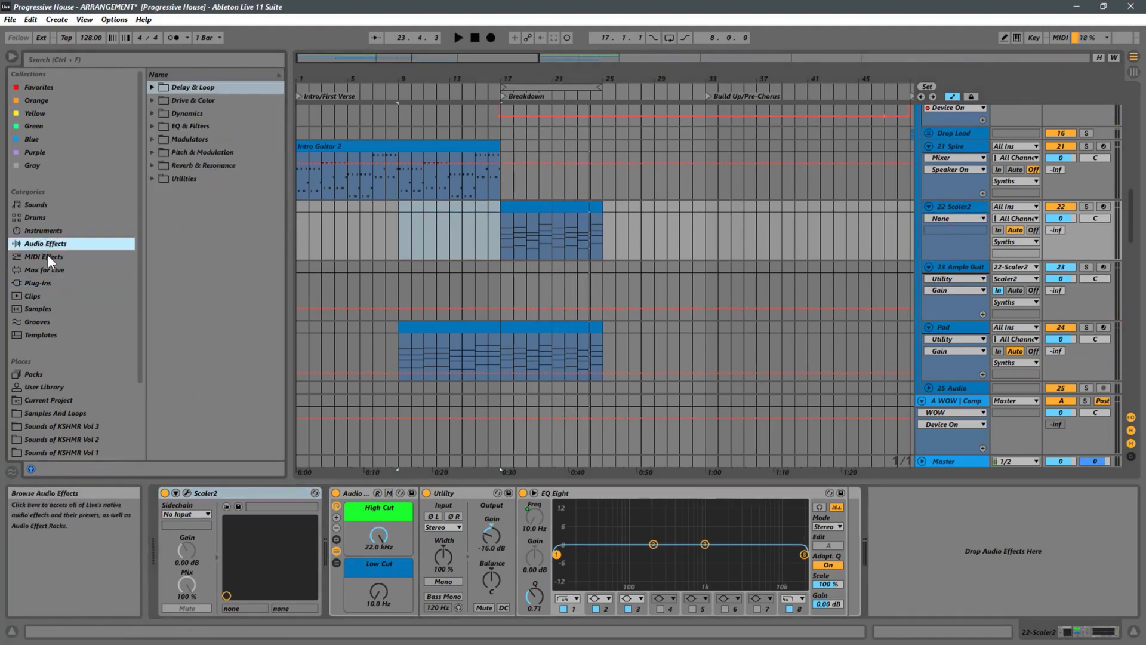
{"action": "left_click", "coordinate": [48, 256]}
{"action": "left_click", "coordinate": [38, 245]}
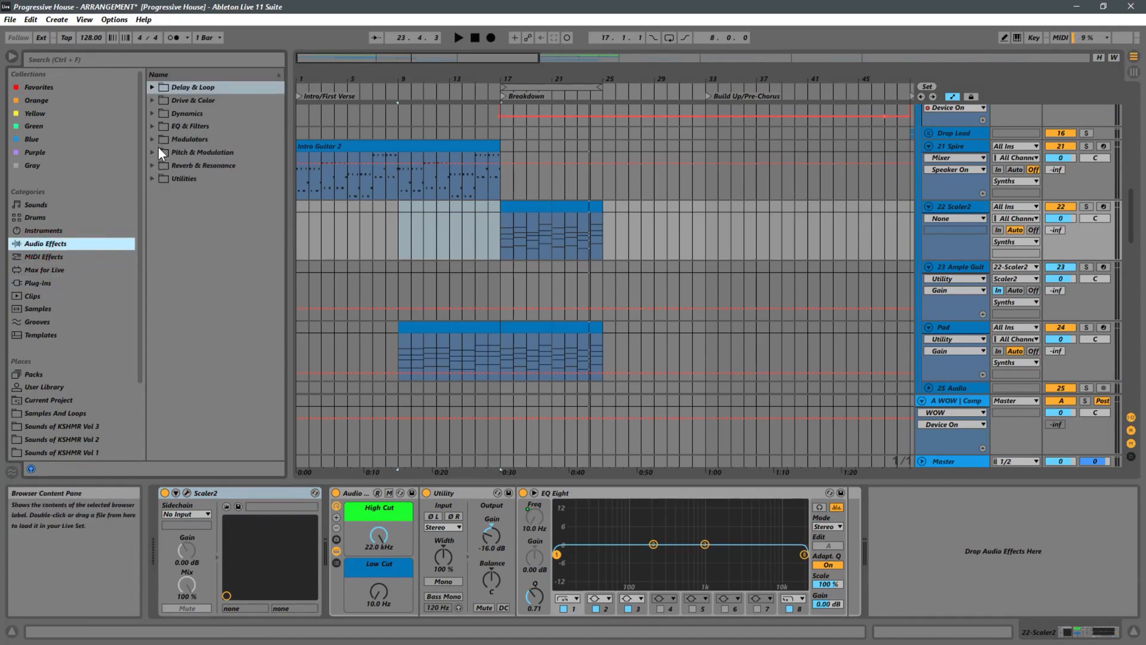
{"action": "left_click", "coordinate": [156, 113]}
{"action": "left_click", "coordinate": [153, 113]}
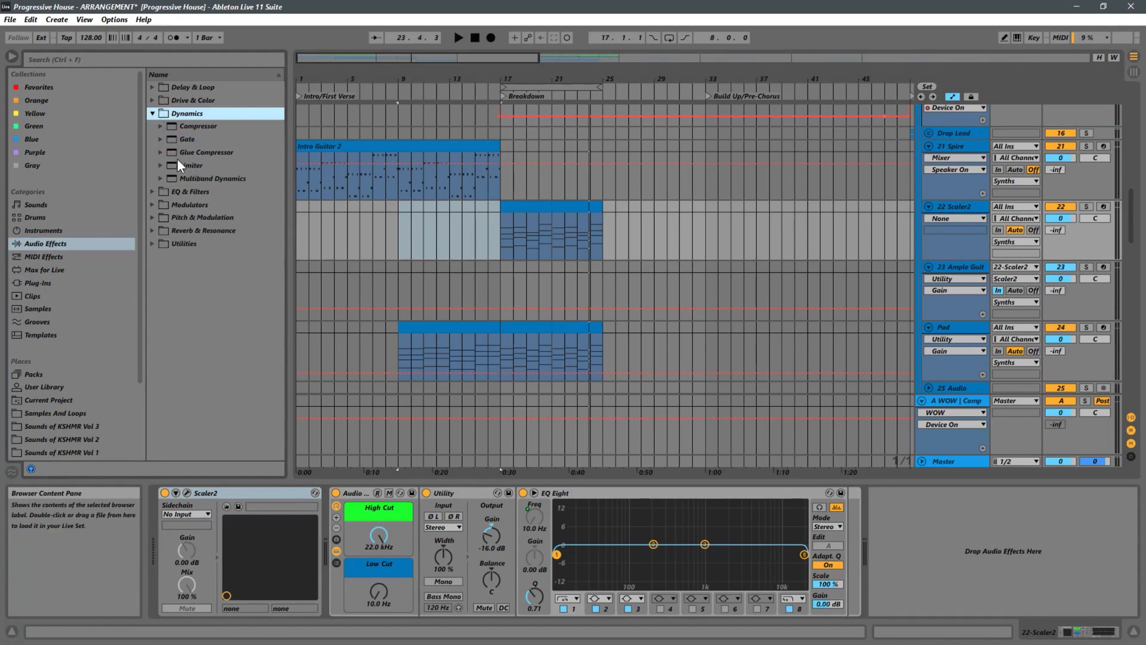
{"action": "left_click", "coordinate": [160, 179]}
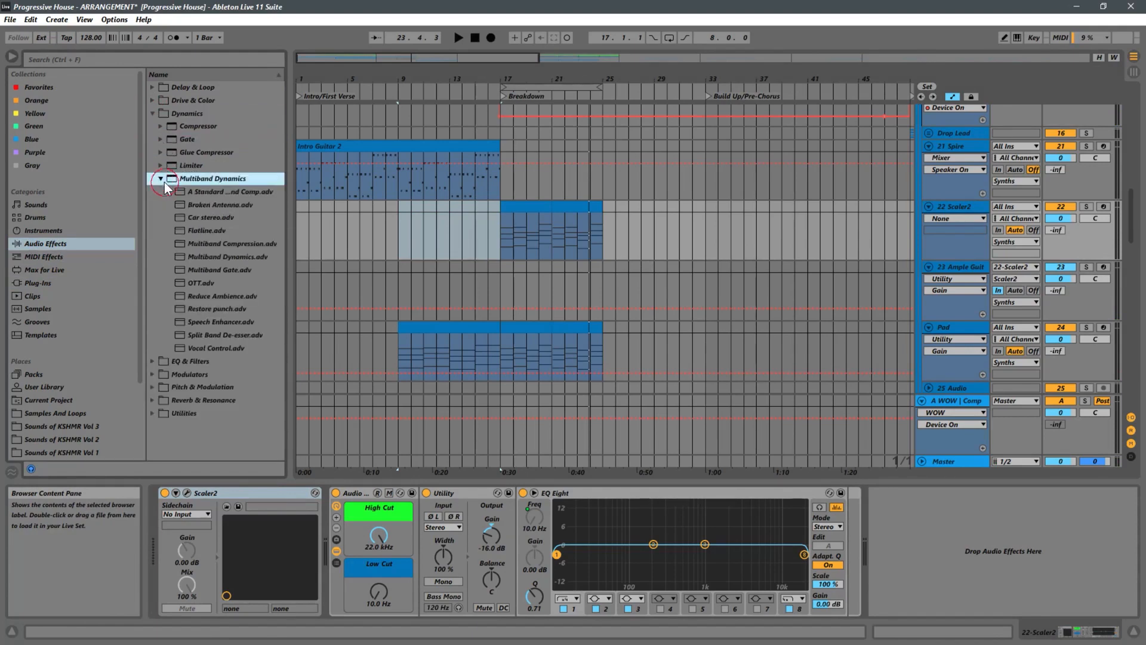
{"action": "left_click", "coordinate": [182, 283]}
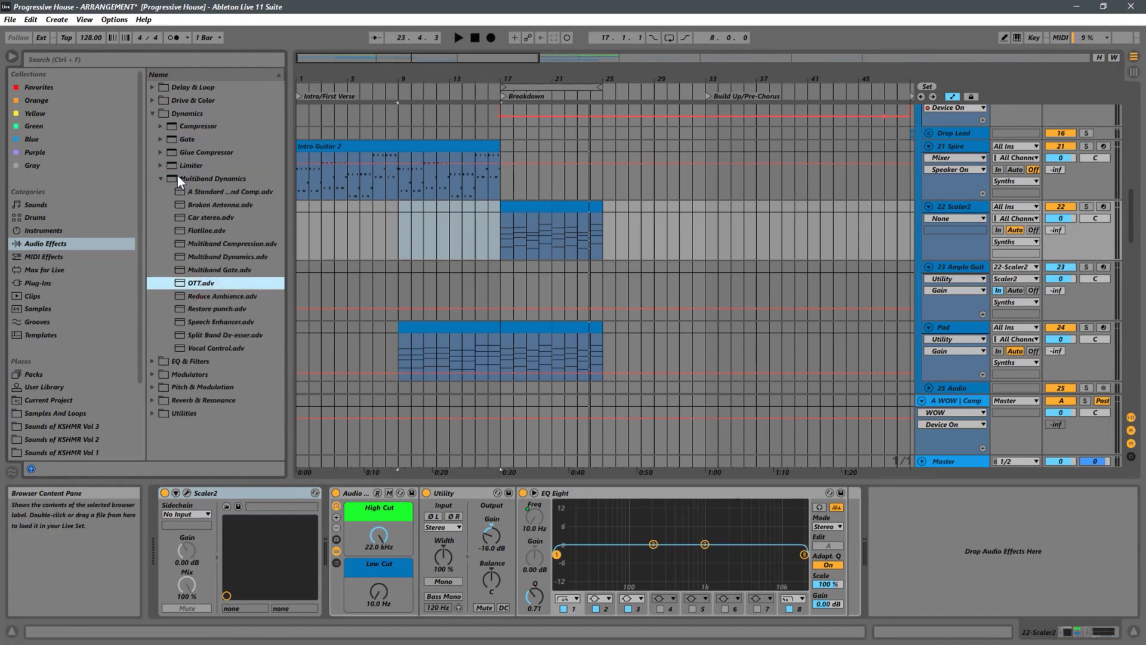
- Look through the Drive & Color and EQ & Filters audio effect folders
{"action": "left_click", "coordinate": [153, 113]}
{"action": "left_click", "coordinate": [153, 101]}
{"action": "left_click", "coordinate": [153, 100]}
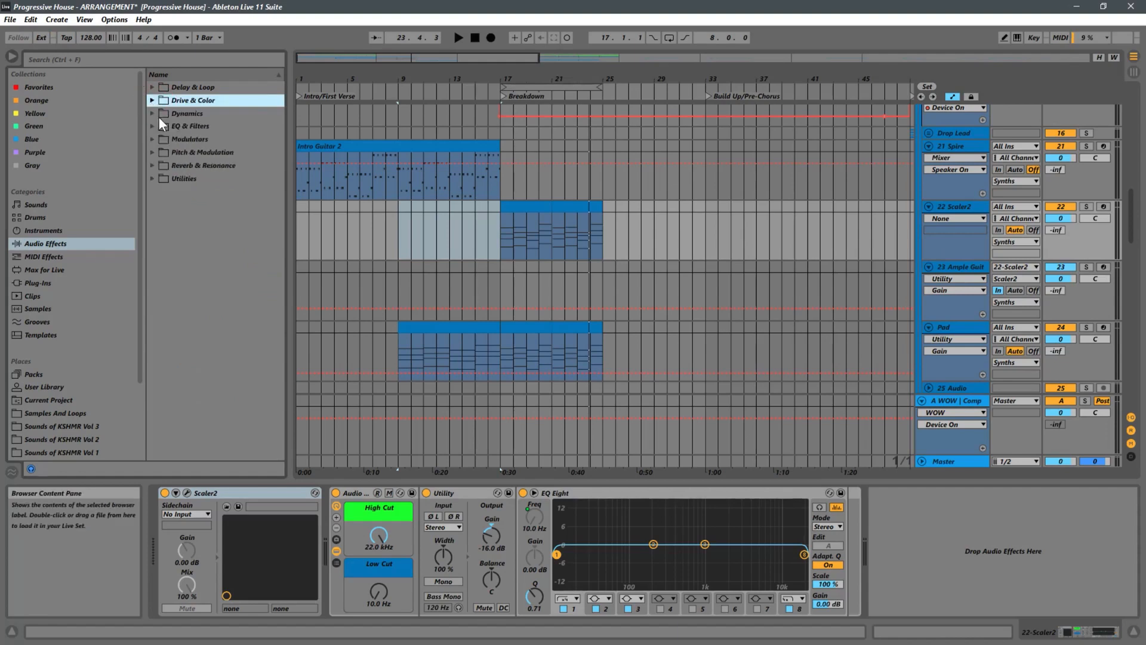
{"action": "left_click", "coordinate": [153, 101]}
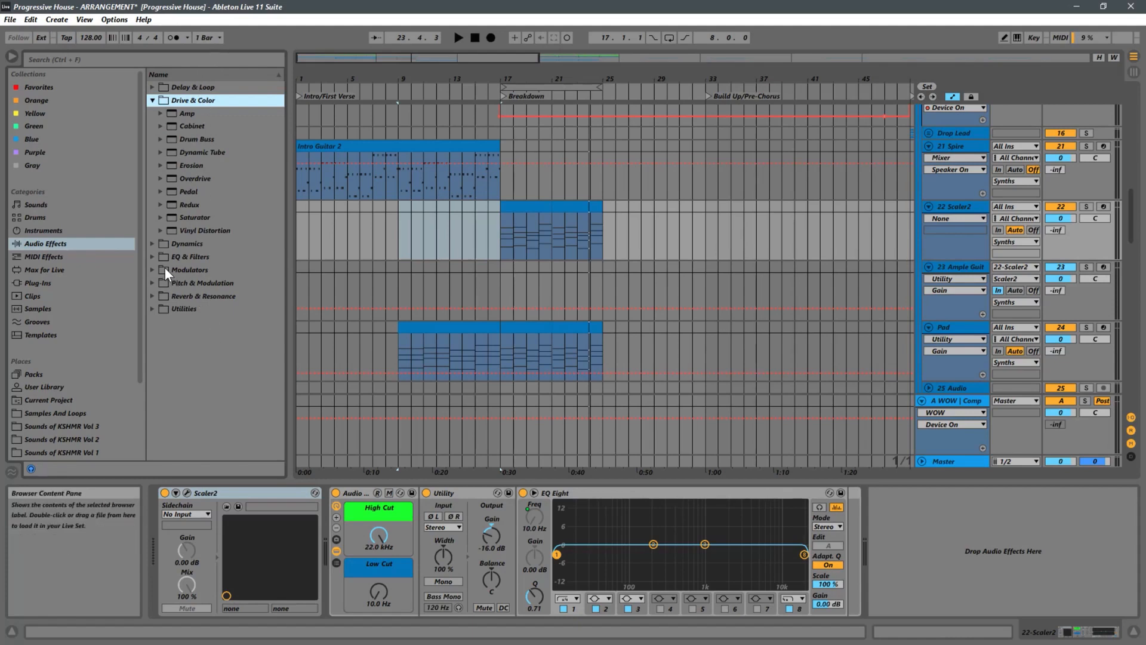
{"action": "left_click", "coordinate": [151, 257]}
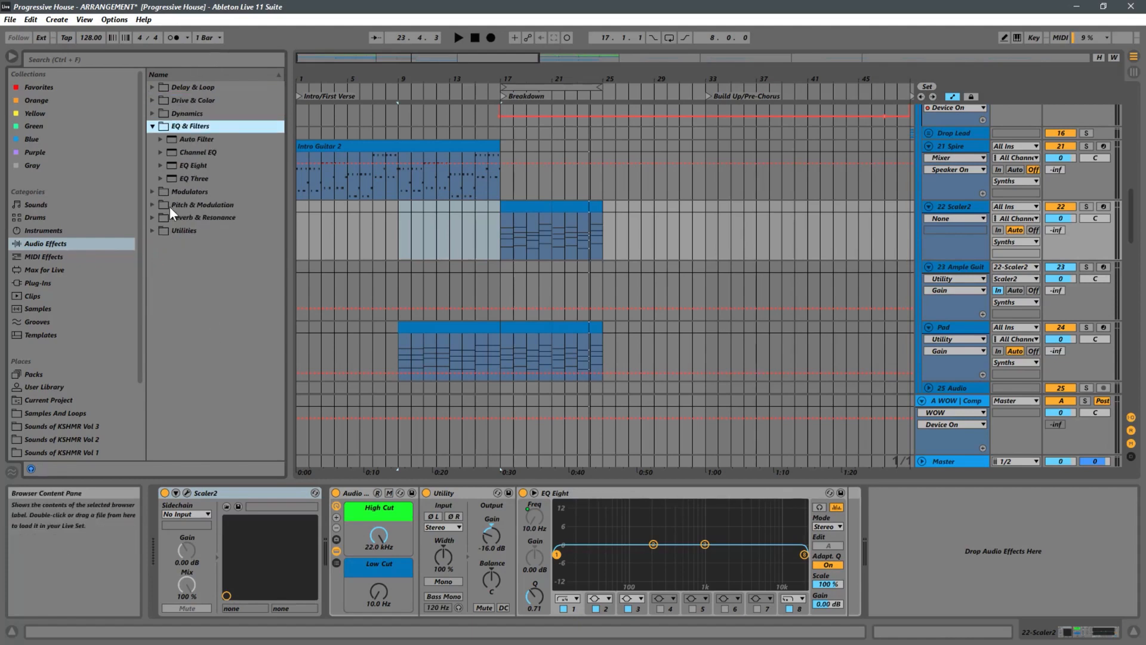
- Add the OTT preset to the Scaler2 track and set its amount to 11 %
{"action": "left_click", "coordinate": [153, 113]}
{"action": "left_click", "coordinate": [189, 283]}
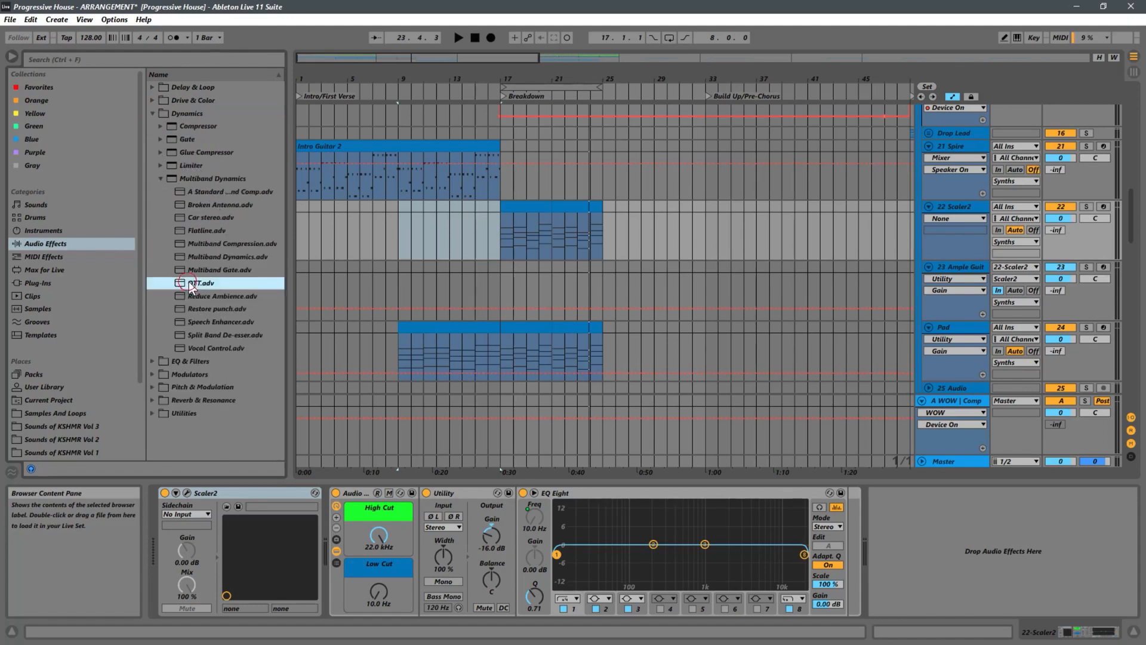
{"action": "key", "text": "Return"}
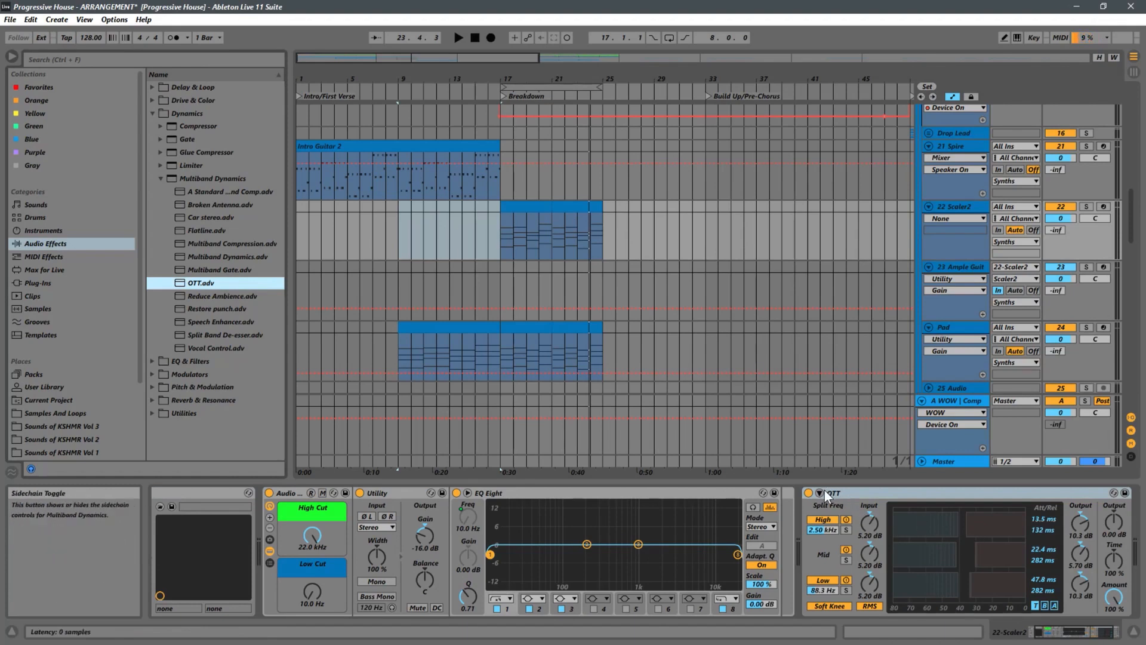
{"action": "left_click_drag", "start_coordinate": [1114, 597], "coordinate": [1114, 620]}
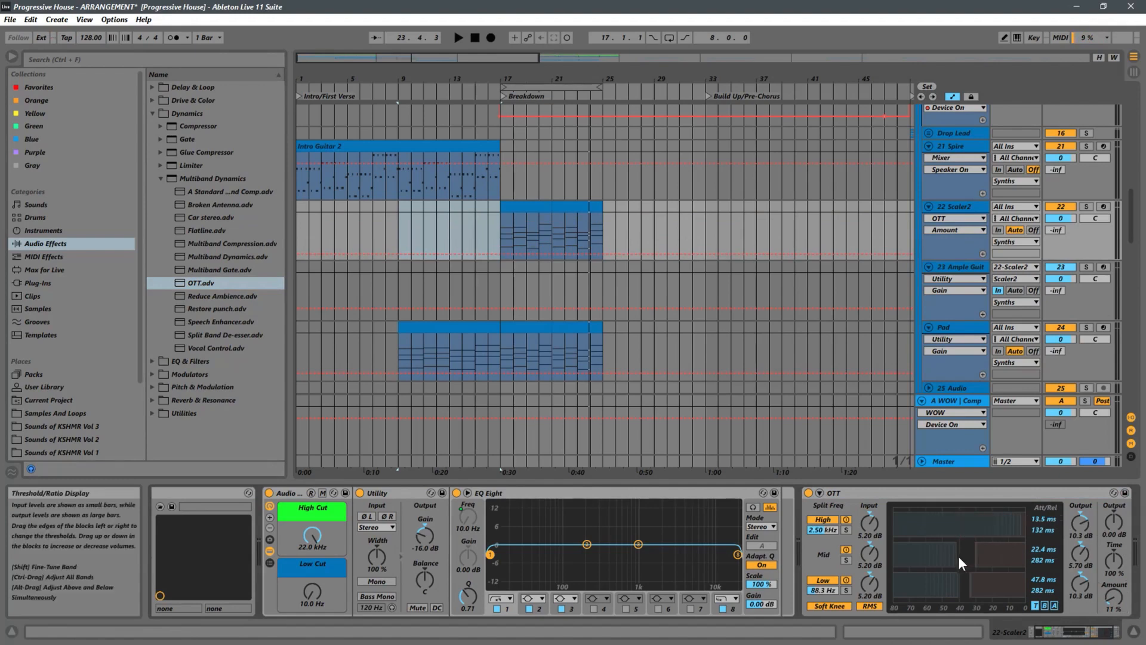
- Turn off the OTT's low band, lower its master output to -7.62 dB and audition the breakdown from bar 17
{"action": "left_click", "coordinate": [847, 579]}
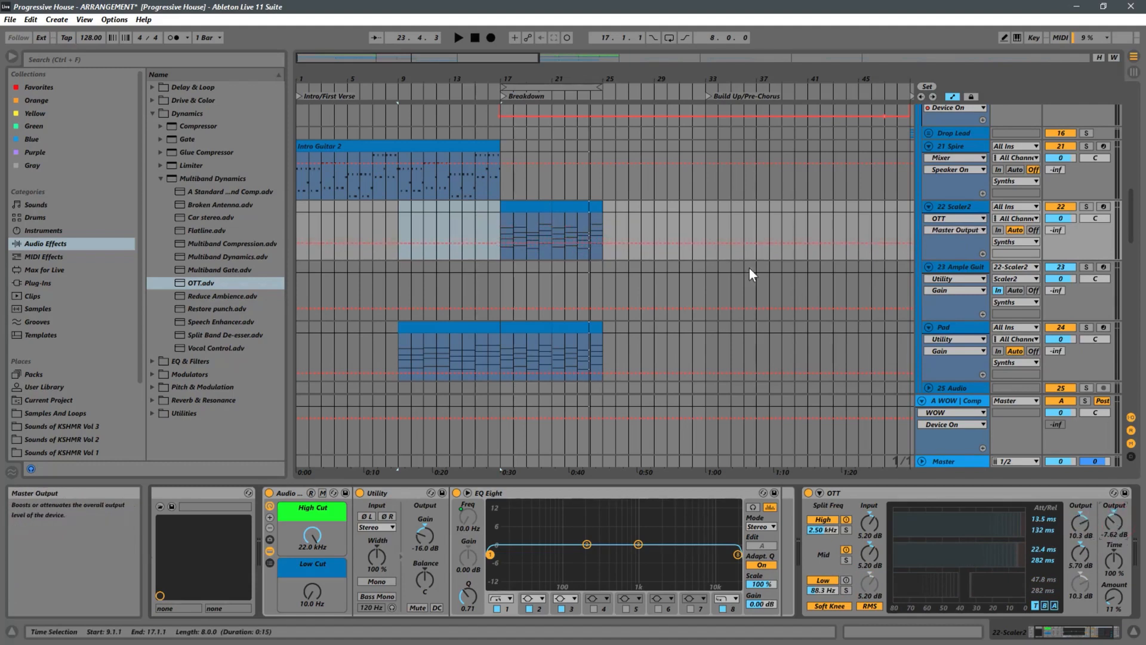
{"action": "left_click", "coordinate": [500, 227]}
{"action": "key", "text": "space"}
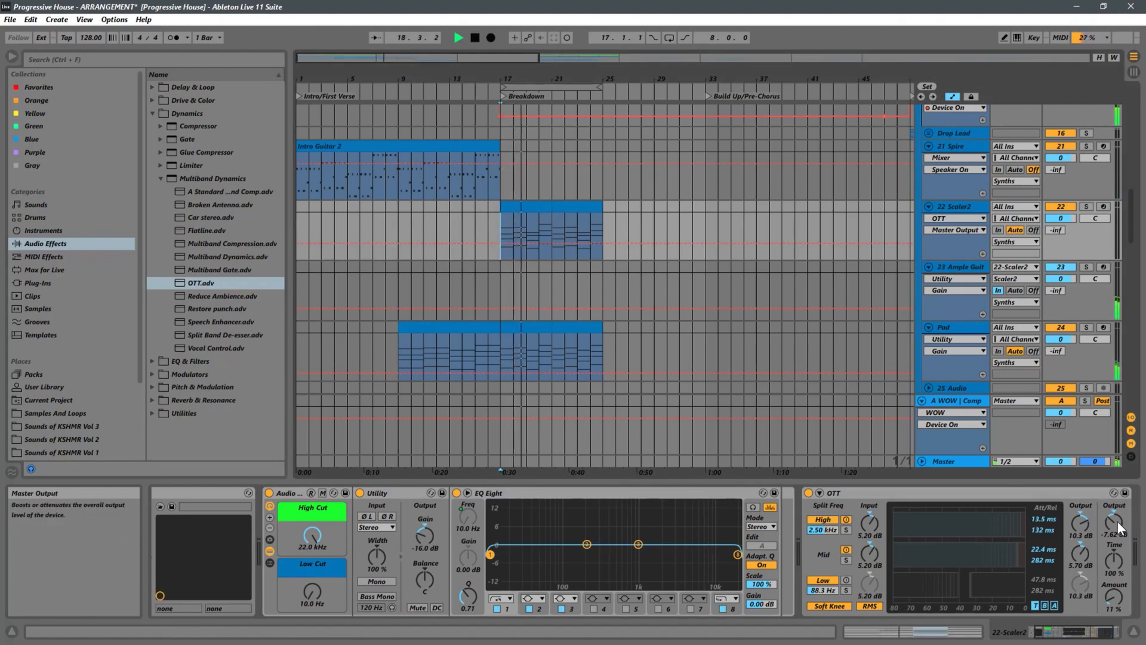
{"action": "key", "text": "space"}
- Move the OTT device from the Scaler2 track to the end of the Ample Guitar track's effects and start playback
{"action": "left_click", "coordinate": [931, 496]}
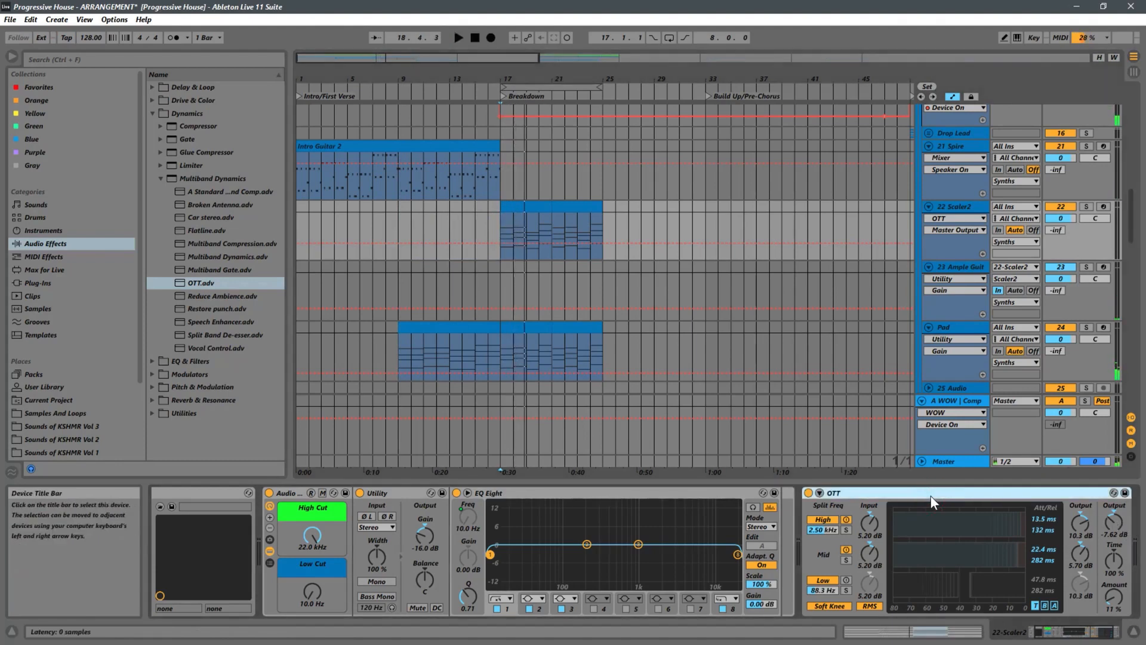
{"action": "left_click", "coordinate": [573, 280]}
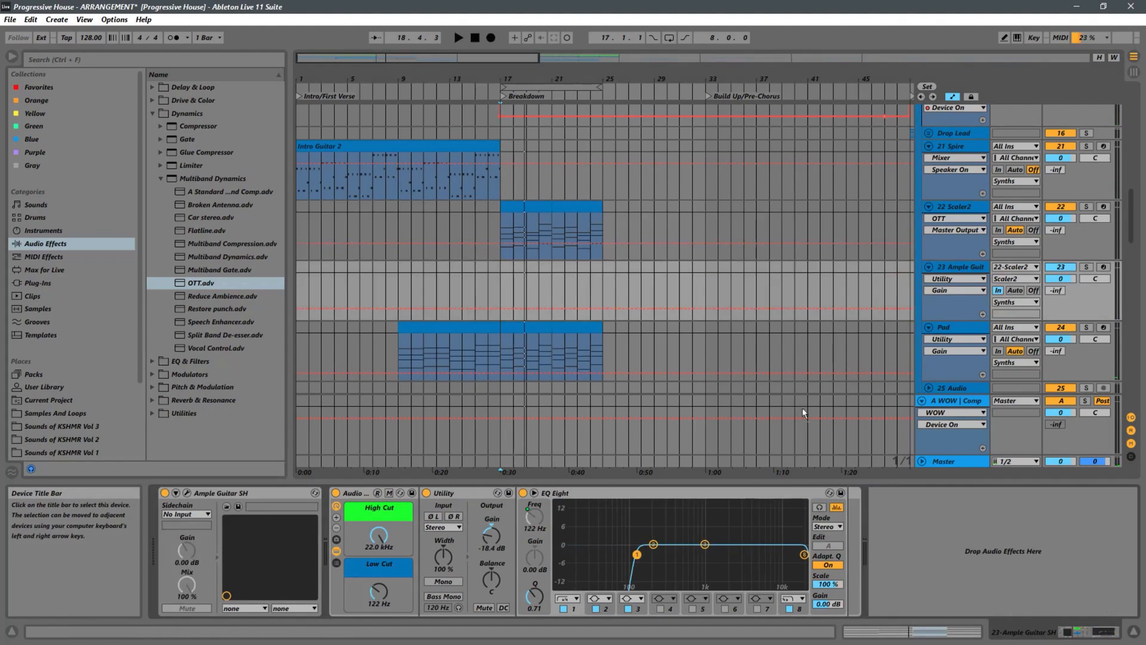
{"action": "key", "text": "space"}
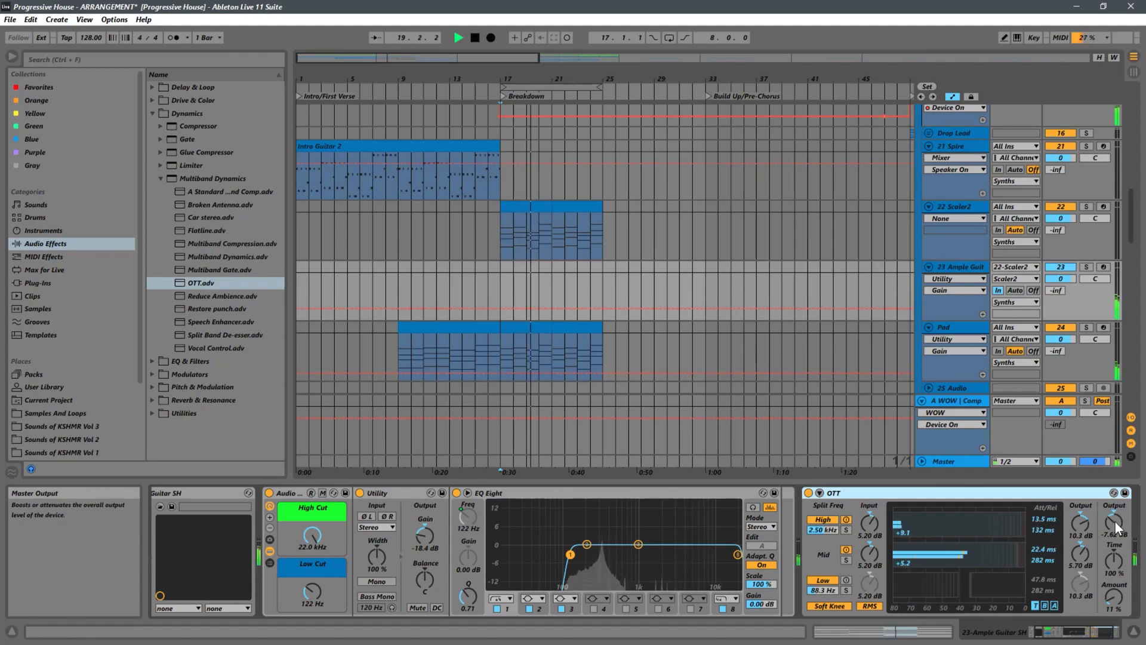
- Set the Ample Guitar OTT's amount to 13 % and its master output to -7.24 dB during playback
{"action": "left_click_drag", "start_coordinate": [1113, 591], "coordinate": [1118, 585]}
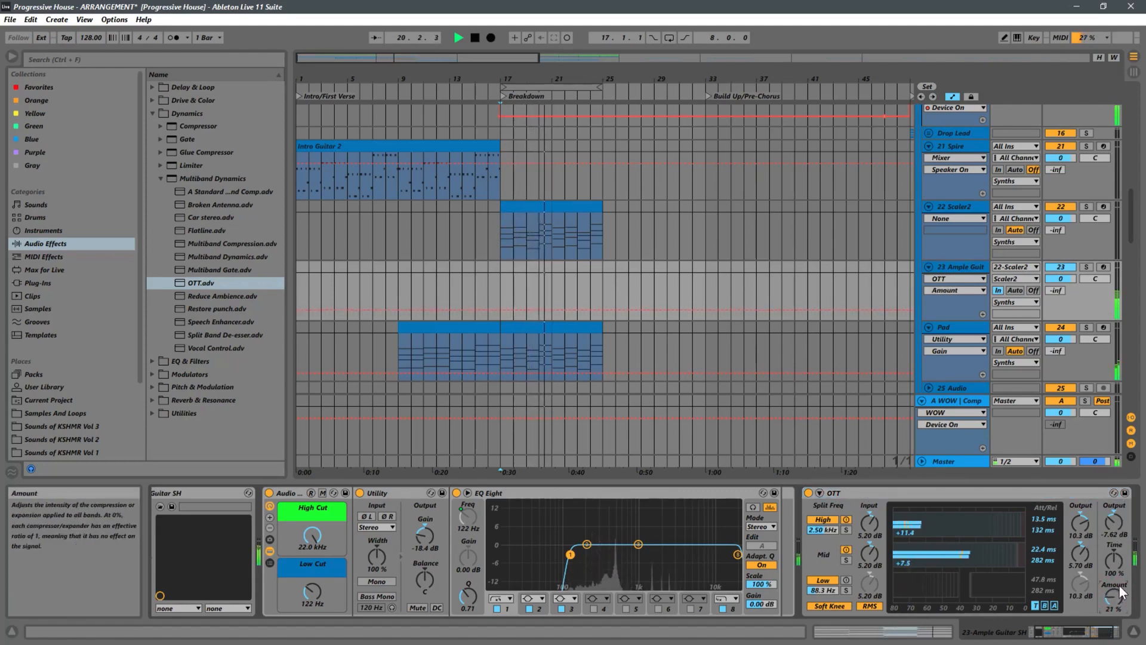
{"action": "left_click_drag", "start_coordinate": [1110, 525], "coordinate": [1111, 522]}
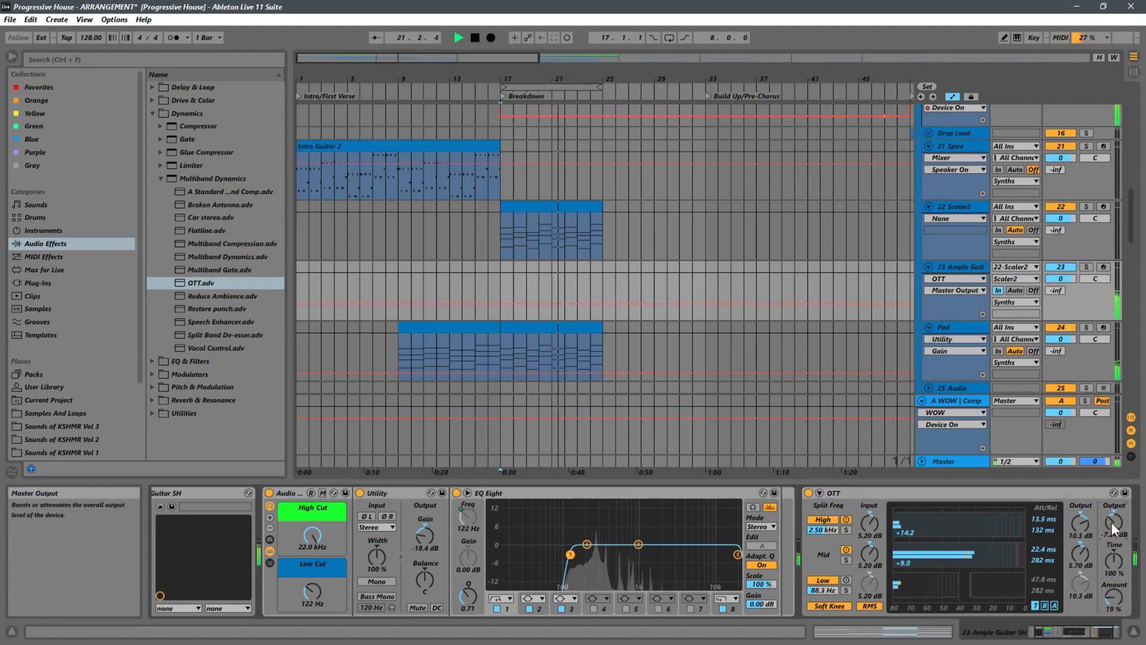
{"action": "left_click", "coordinate": [1113, 593]}
{"action": "left_click_drag", "start_coordinate": [1112, 593], "coordinate": [1114, 596]}
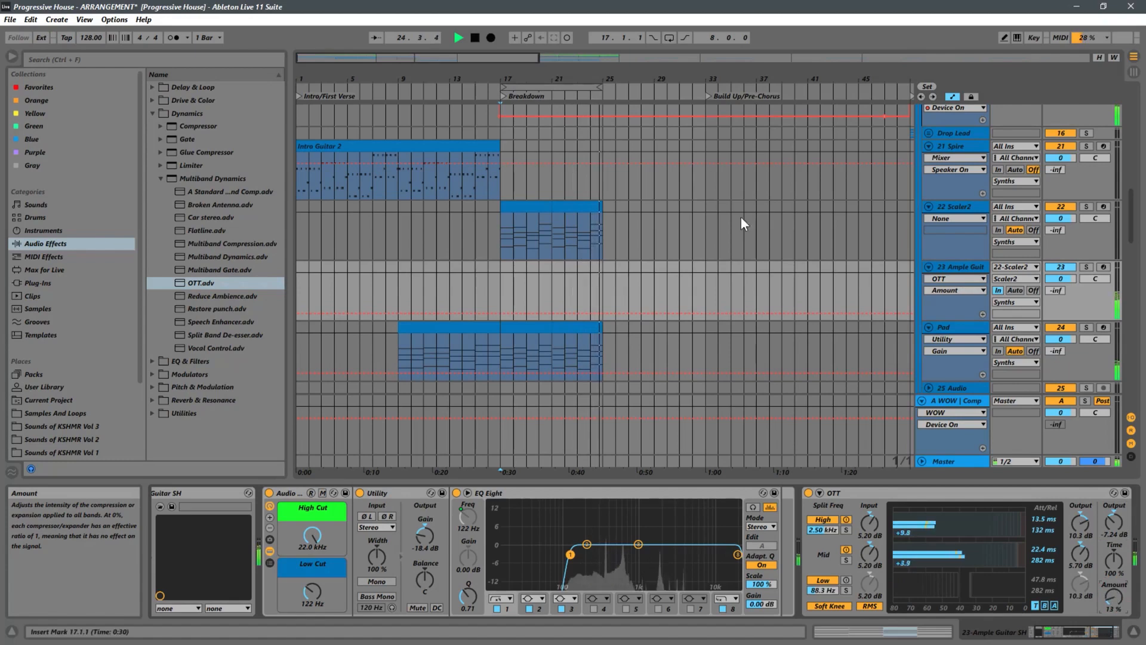
- Replay the breakdown from bar 17 to check the compressed guitar sound, and stop back at bar 17
{"action": "key", "text": "space"}
{"action": "left_click", "coordinate": [503, 250]}
{"action": "key", "text": "space"}
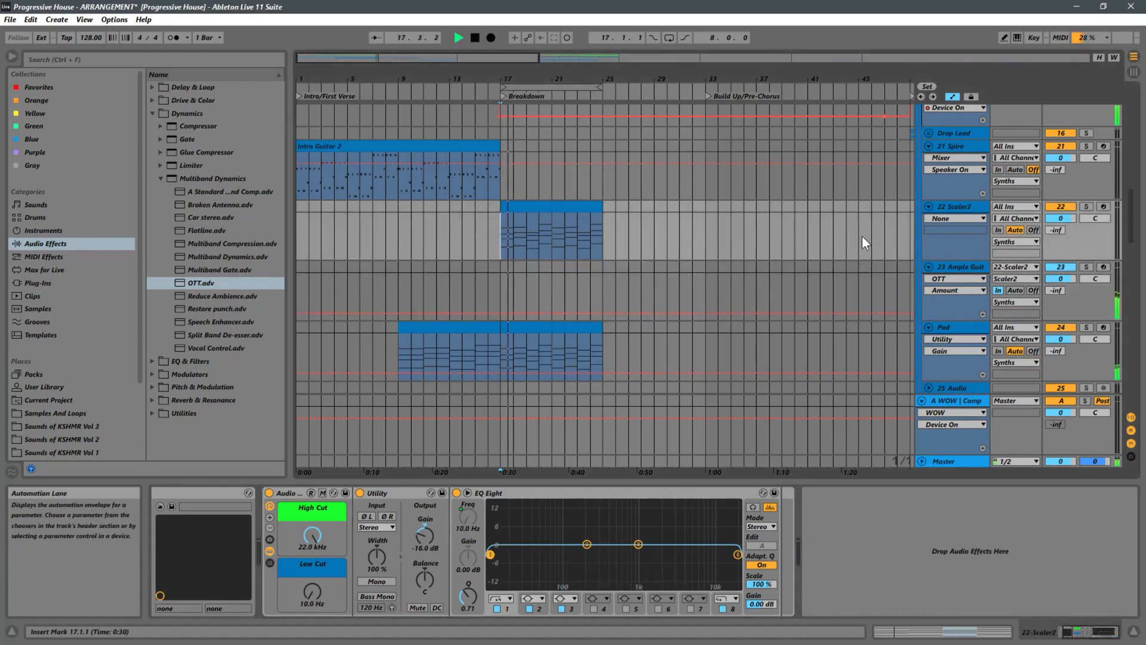
{"action": "left_click", "coordinate": [959, 267]}
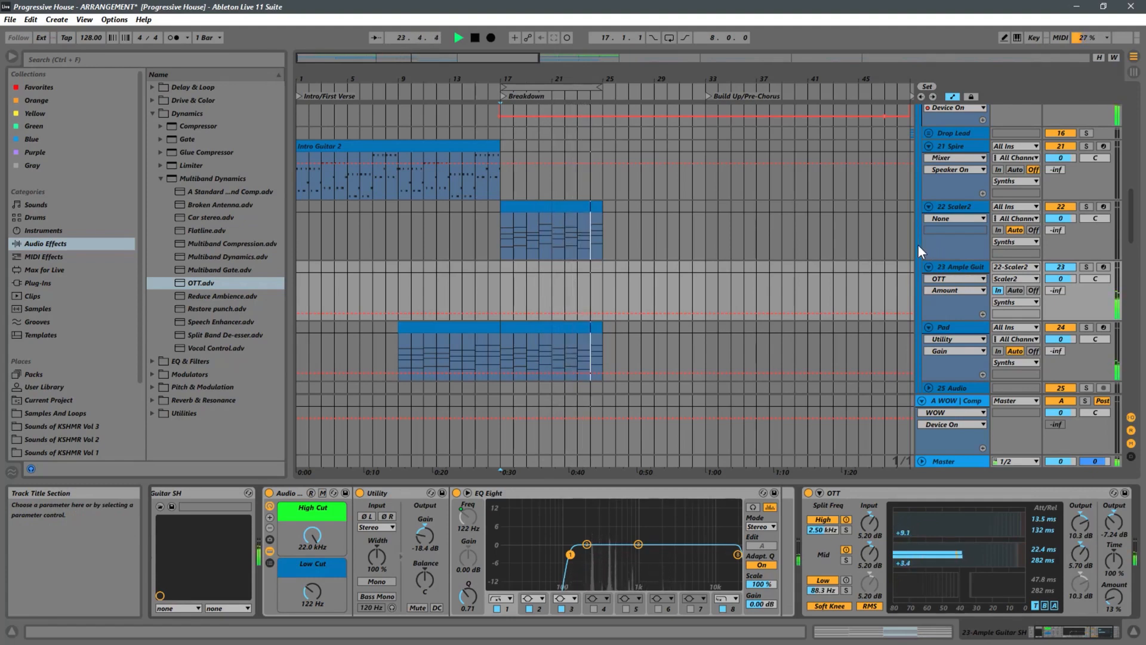
{"action": "left_click", "coordinate": [500, 241]}
{"action": "key", "text": "space"}
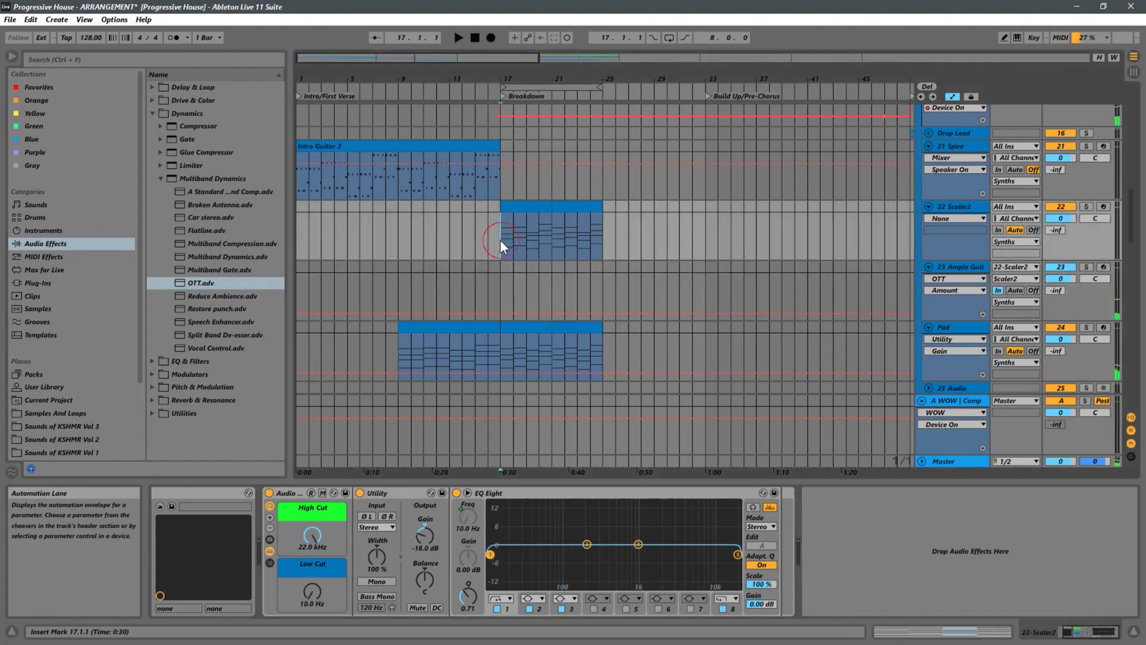
- Arm the Ample Guitar track and record its Scaler2-driven MIDI part from bar 17 to bar 25
{"action": "left_click", "coordinate": [947, 267]}
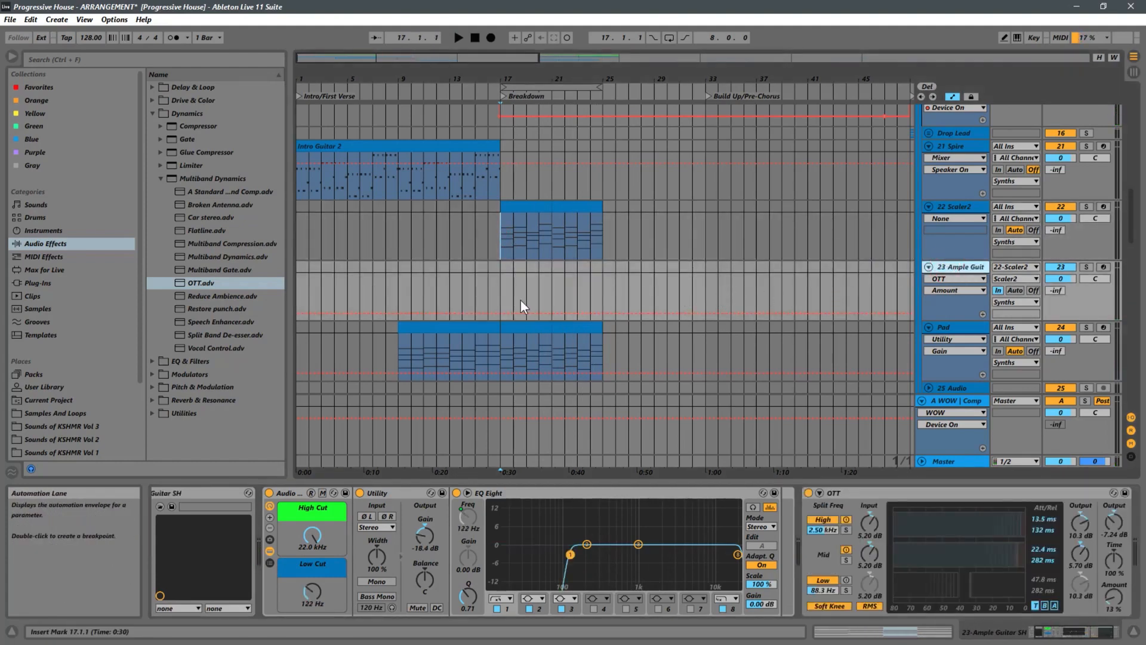
{"action": "left_click", "coordinate": [498, 288]}
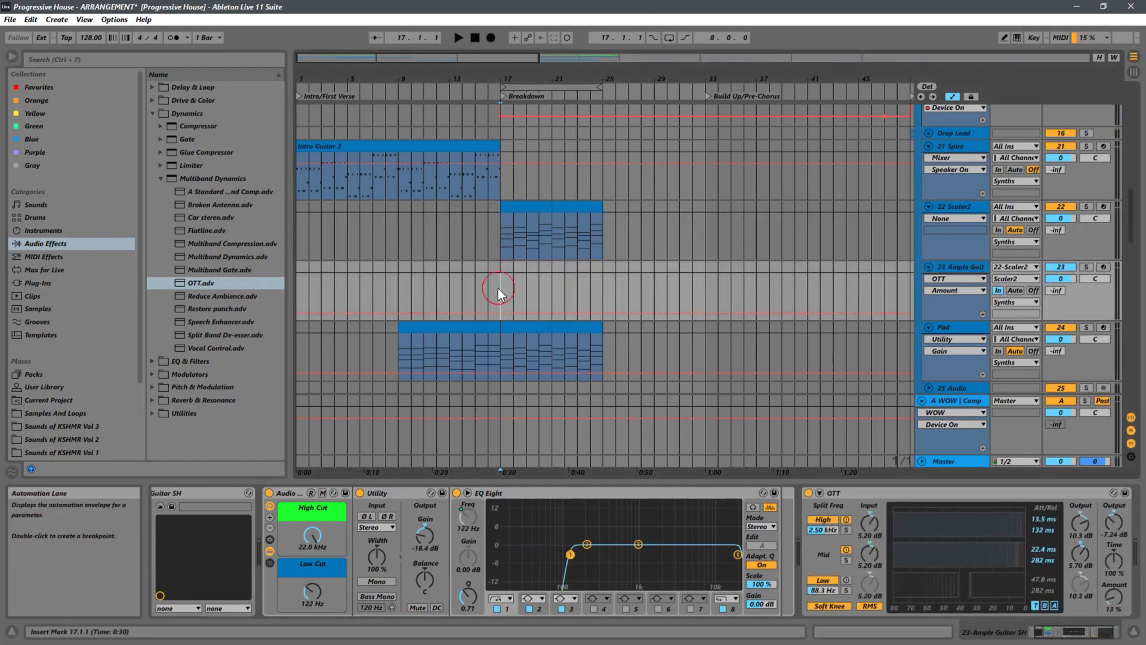
{"action": "left_click", "coordinate": [1104, 268]}
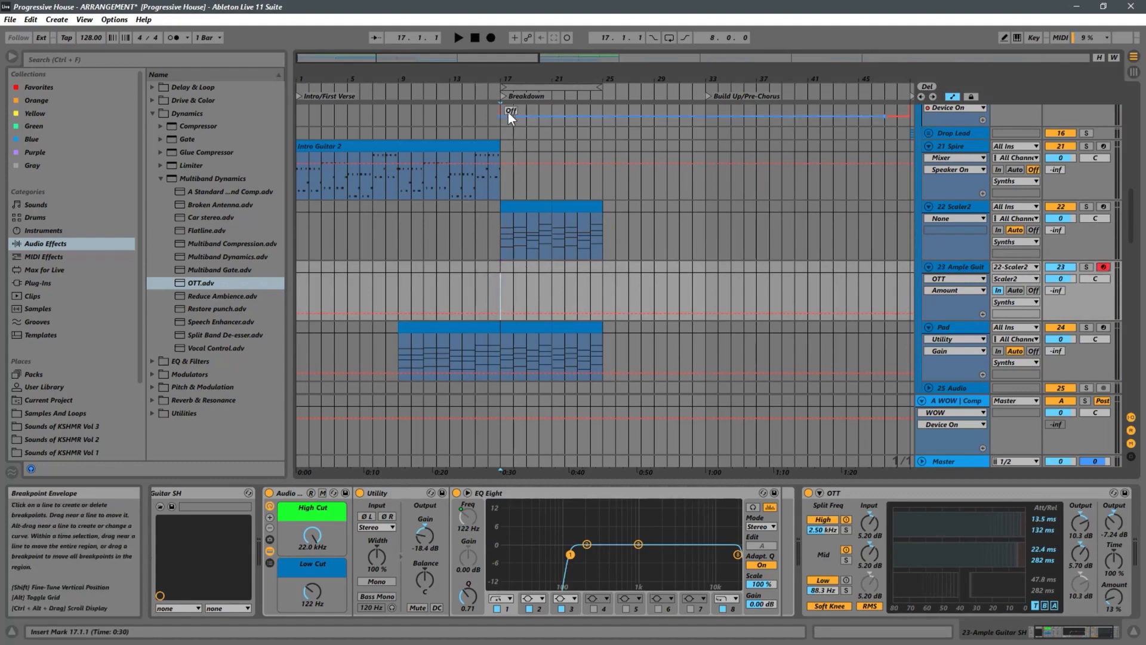
{"action": "left_click_drag", "start_coordinate": [523, 83], "coordinate": [493, 160]}
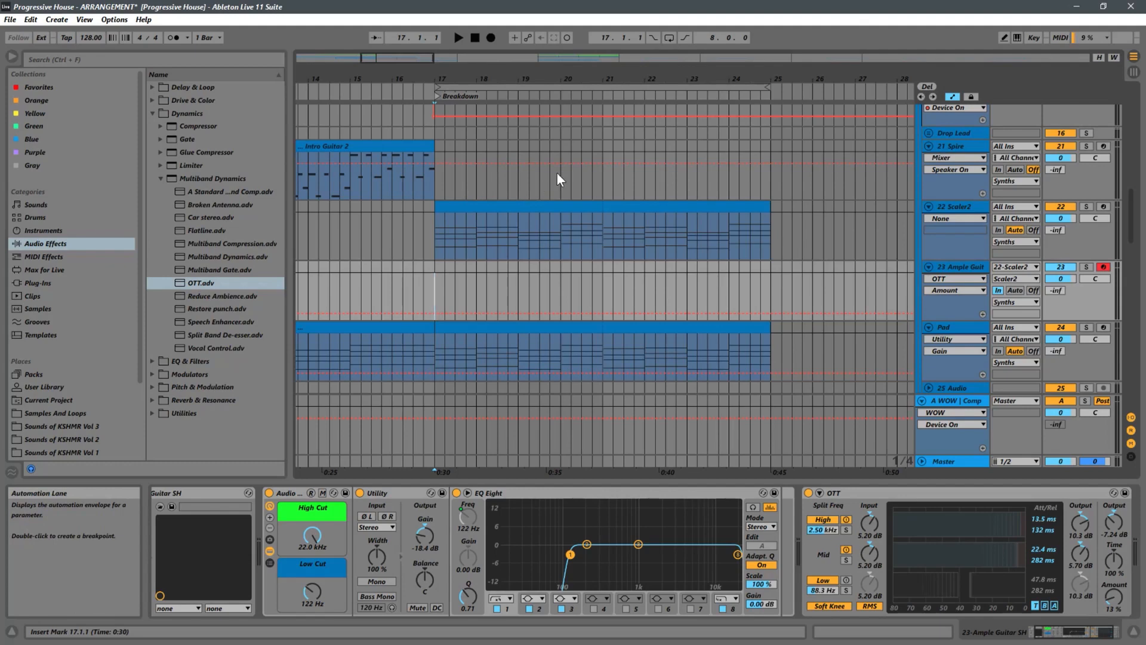
{"action": "left_click", "coordinate": [490, 38]}
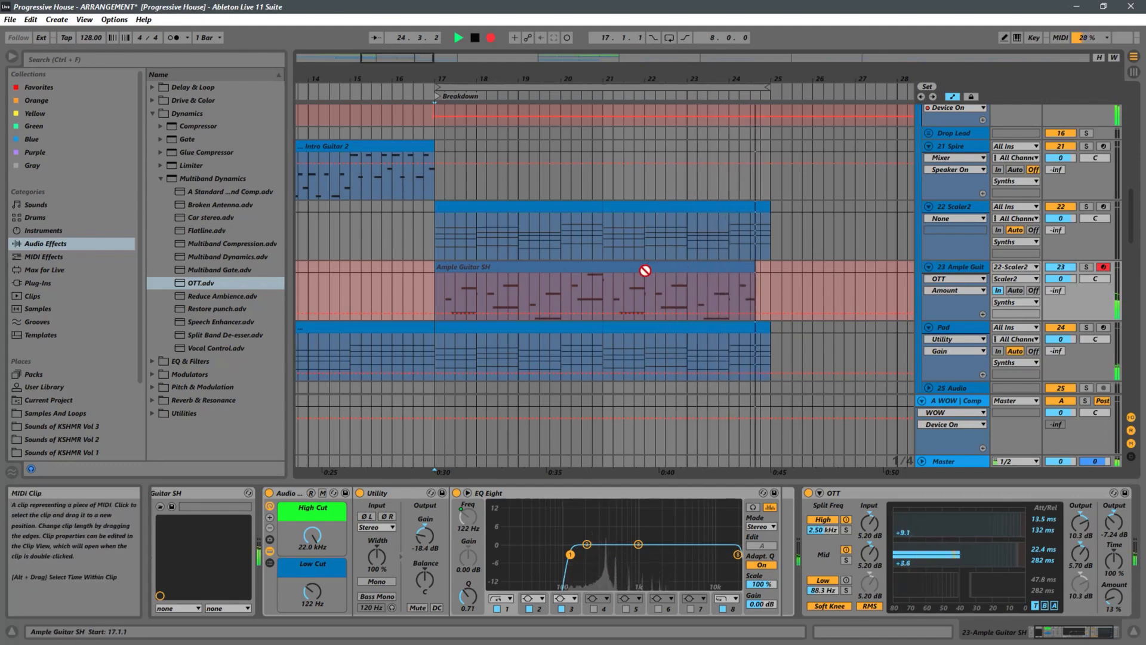
{"action": "key", "text": "space"}
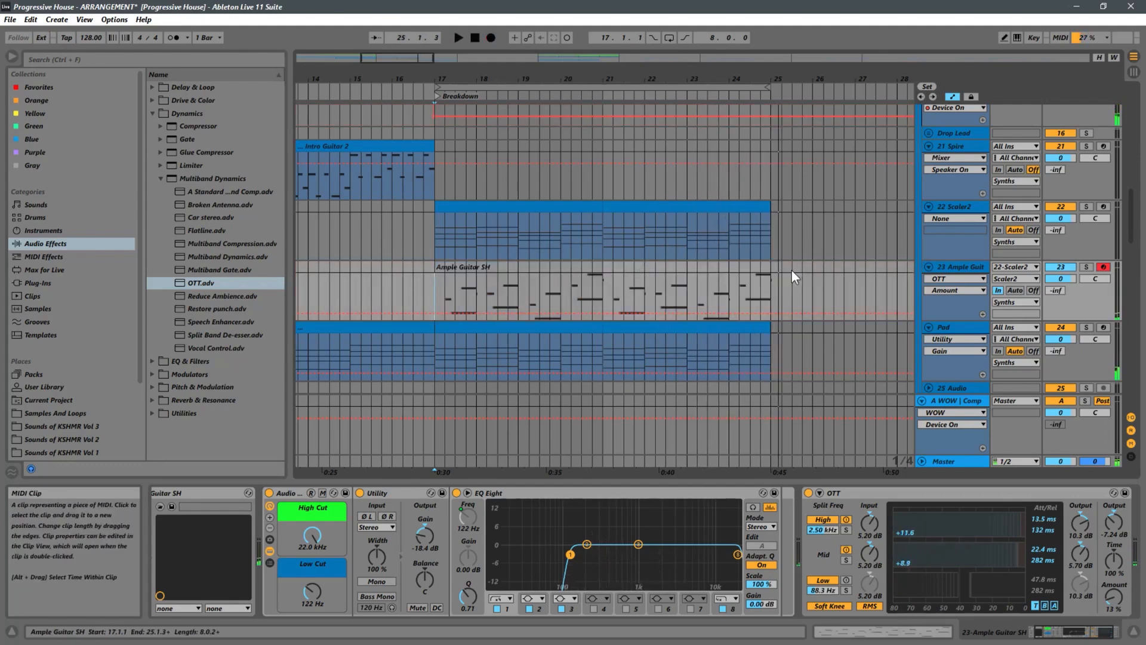
- Set the Ample Guitar track's monitoring to Auto, solo the track and play the recorded clip
{"action": "left_click", "coordinate": [677, 266]}
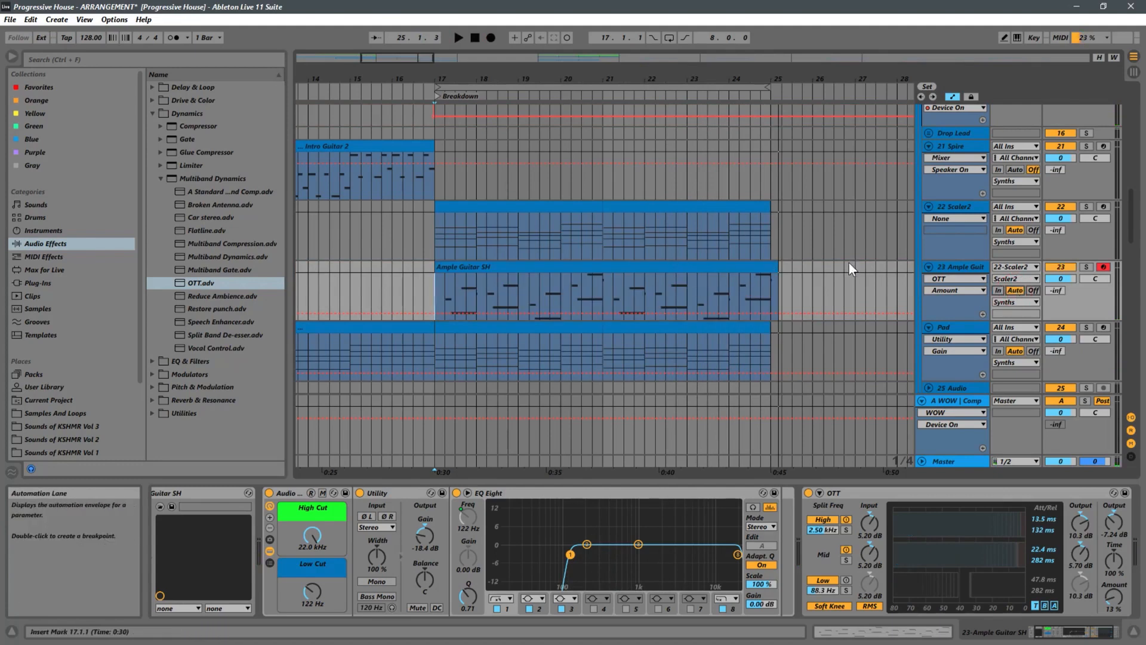
{"action": "left_click", "coordinate": [1088, 266]}
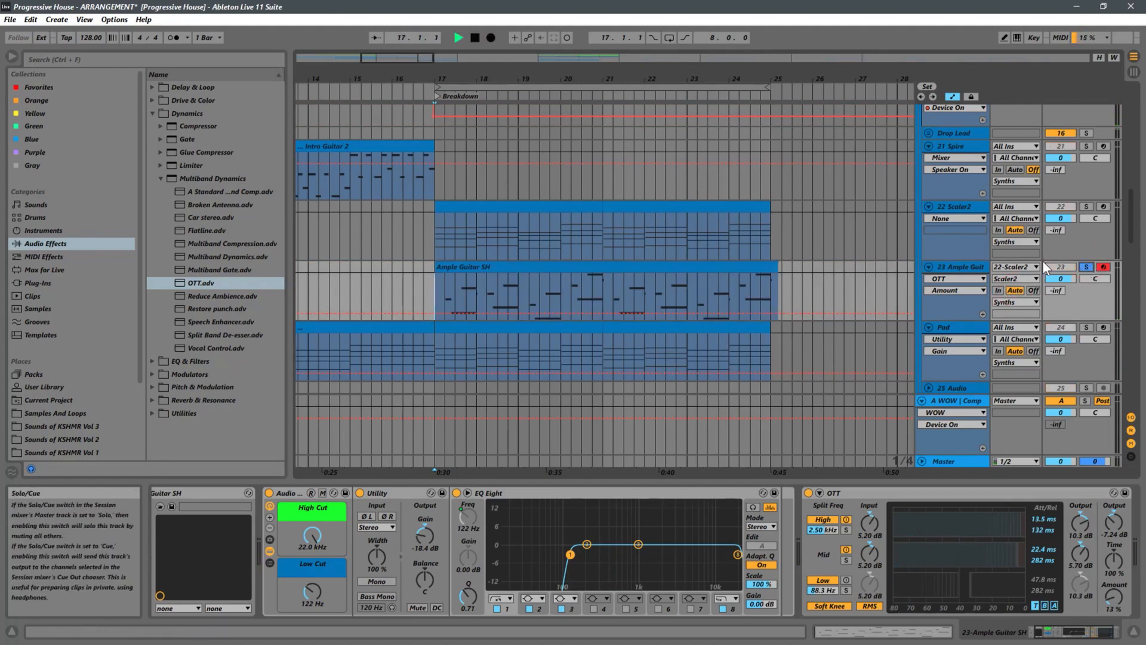
{"action": "key", "text": "space"}
- Open the recorded Ample Guitar clip in an enlarged note editor and quantize all note starts and ends to 1/16 at 100 %
{"action": "double_click", "coordinate": [771, 286]}
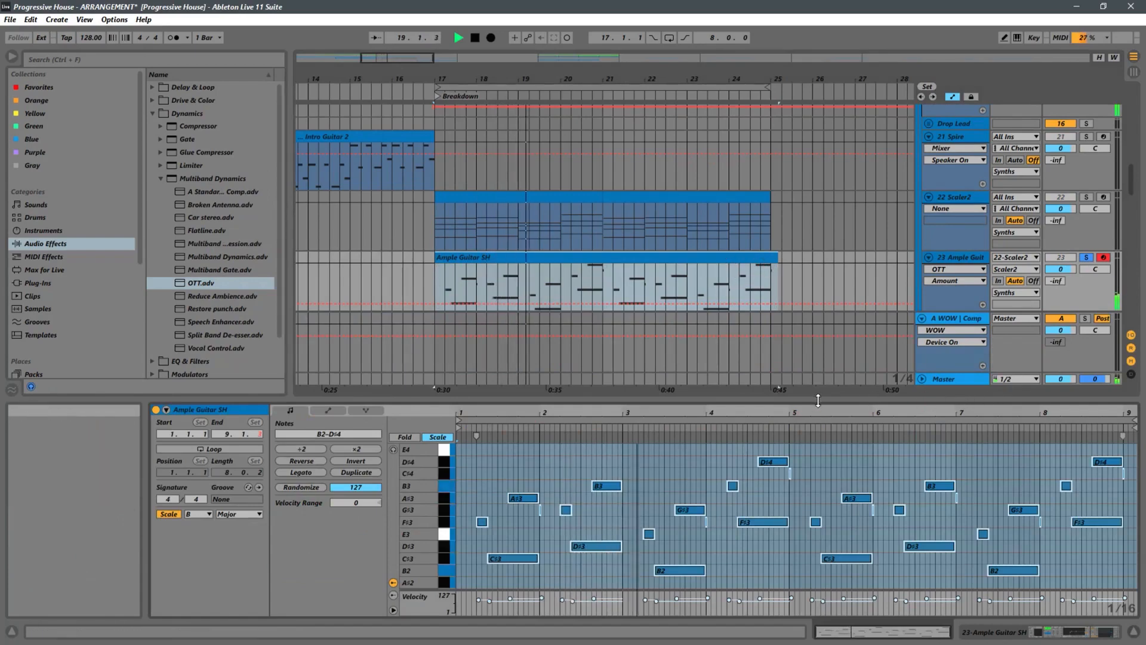
{"action": "left_click_drag", "start_coordinate": [926, 400], "coordinate": [926, 308]}
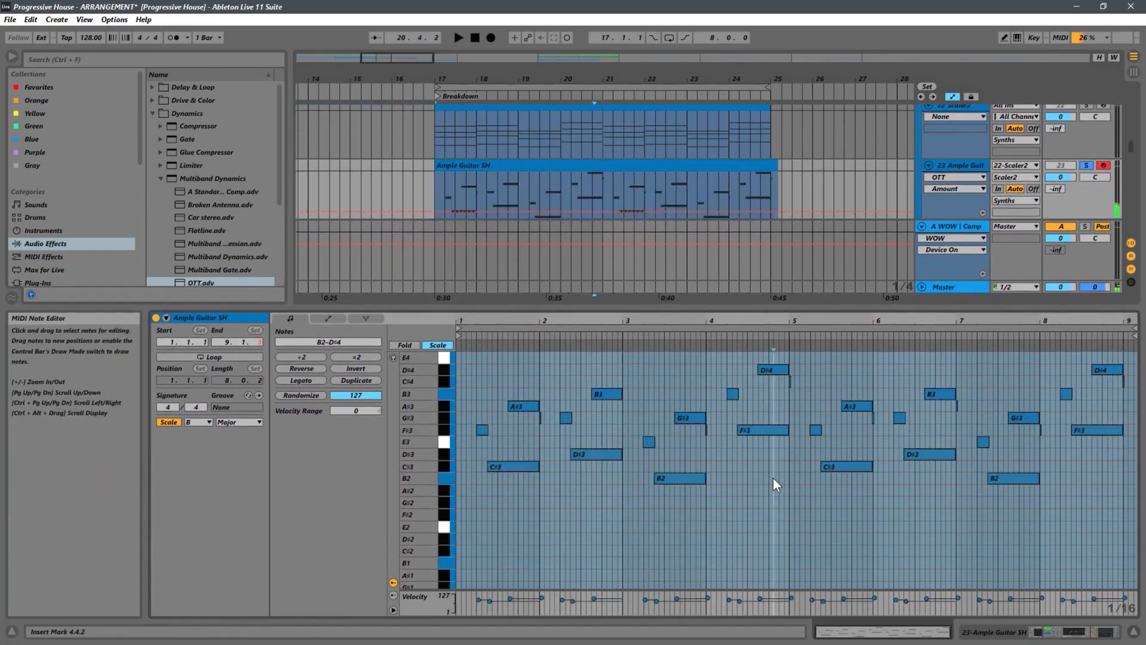
{"action": "right_click", "coordinate": [772, 478]}
{"action": "left_click", "coordinate": [818, 241]}
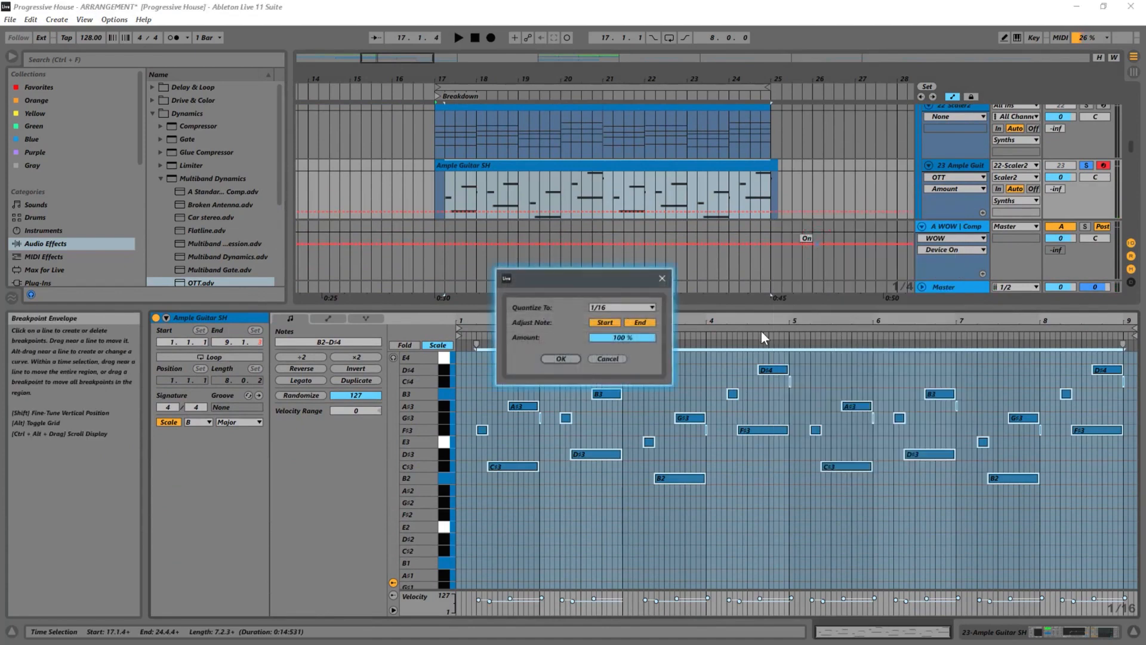
{"action": "left_click", "coordinate": [560, 359]}
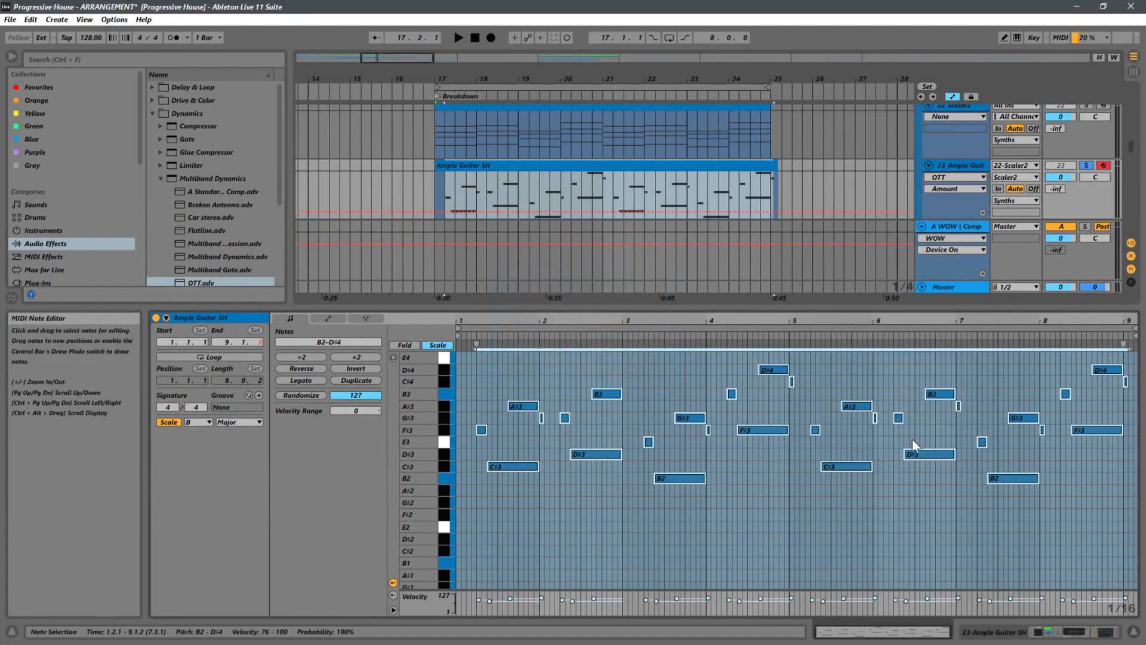
- Play the quantized guitar clip from bar 17 to check its timing
{"action": "left_click", "coordinate": [439, 198]}
{"action": "key", "text": "space"}
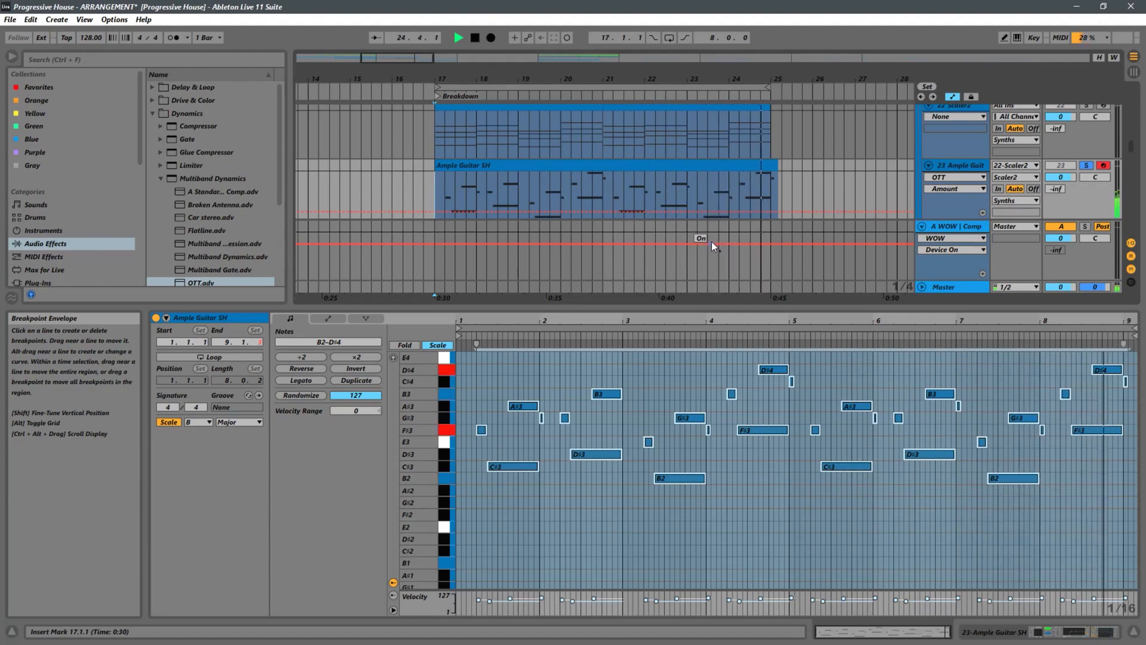
{"action": "key", "text": "space"}
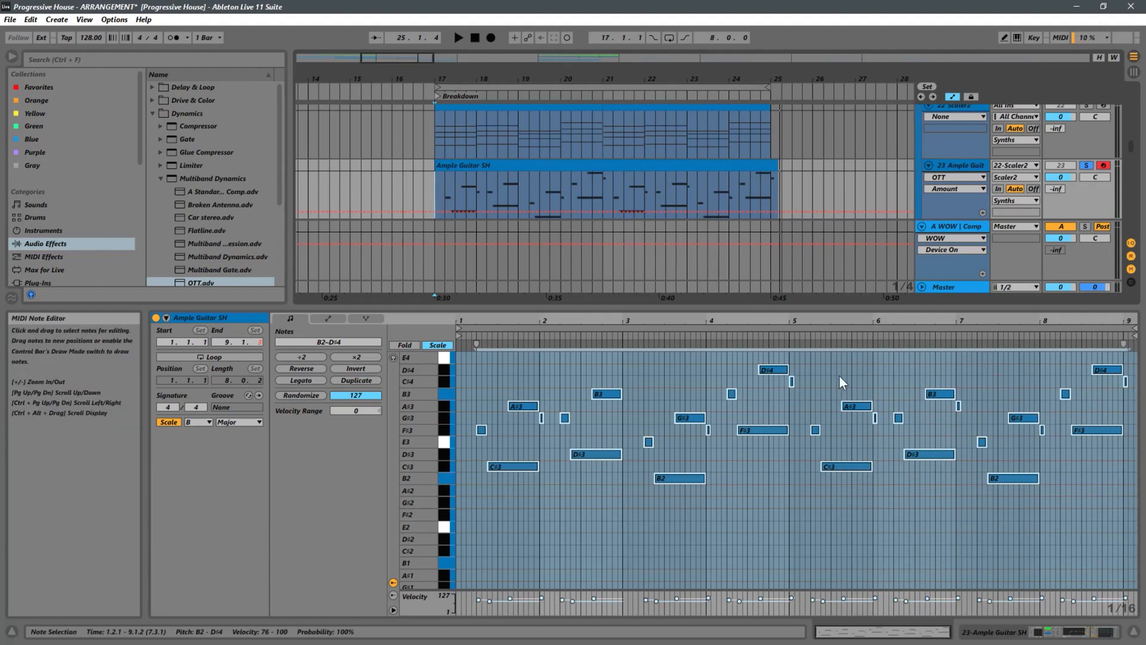
- Delete the stray short notes at the starts of clip bars 2, 4, 5, 6, 7 and 8, and play the result
{"action": "left_click", "coordinate": [792, 381]}
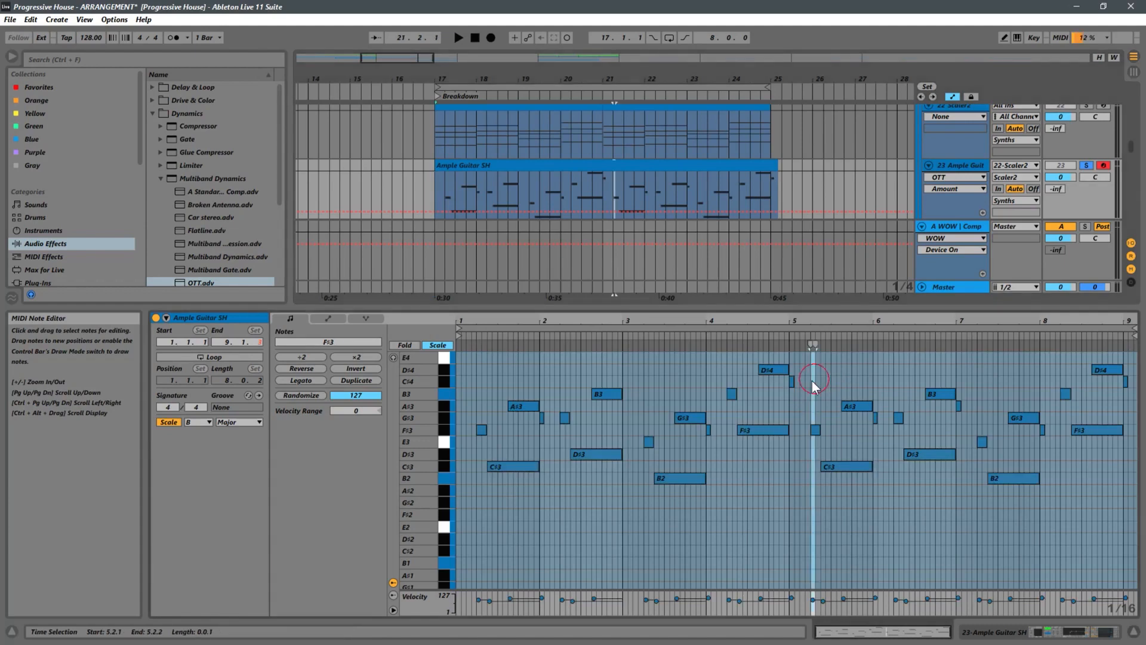
{"action": "left_click", "coordinate": [542, 418]}
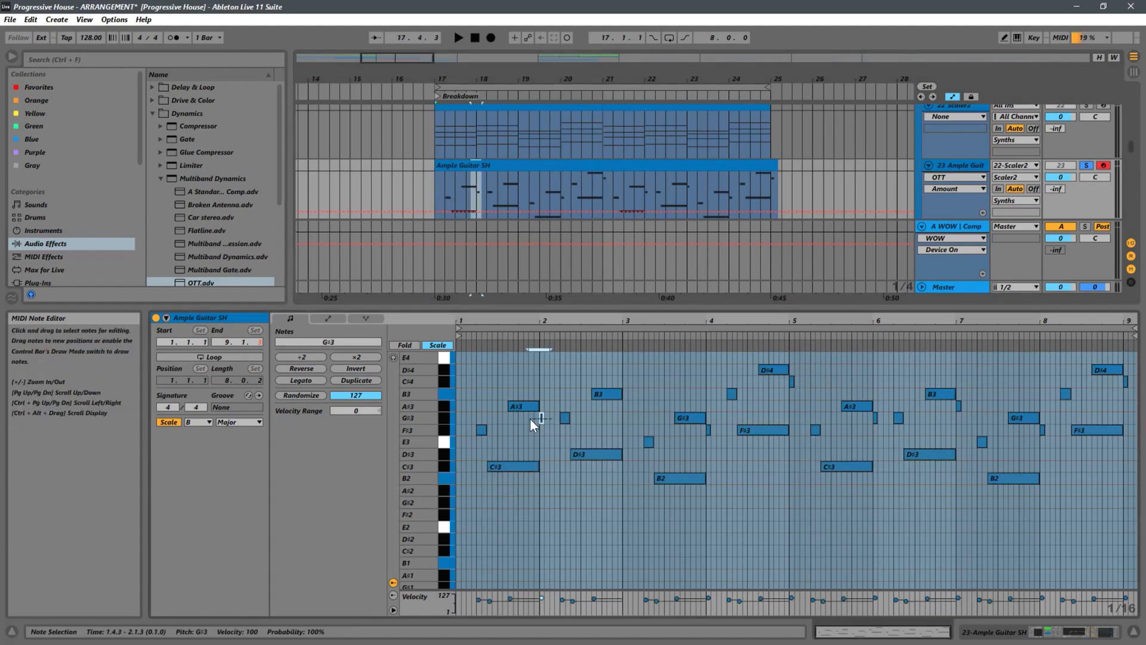
{"action": "left_click", "coordinate": [958, 407]}
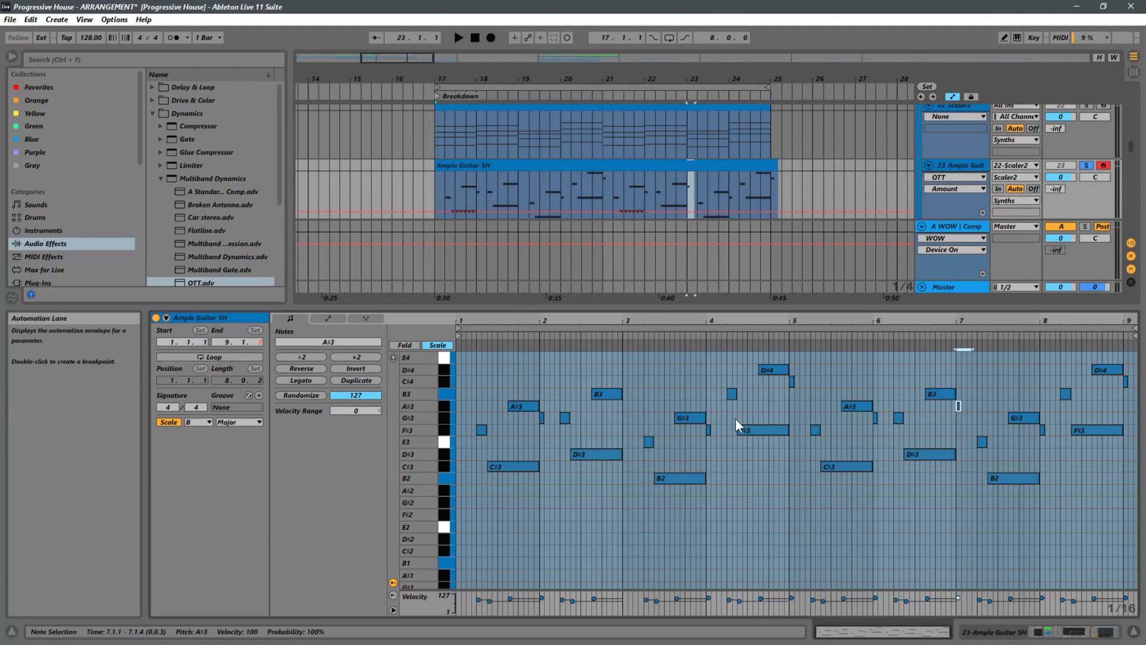
{"action": "left_click", "coordinate": [946, 409]}
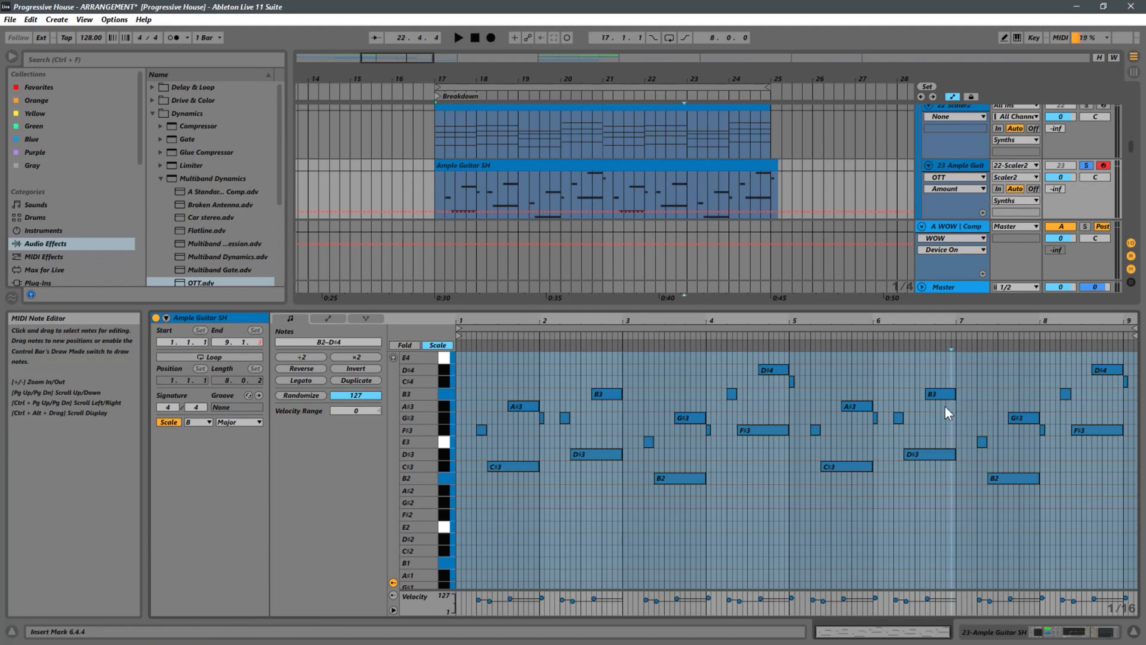
{"action": "left_click", "coordinate": [778, 390]}
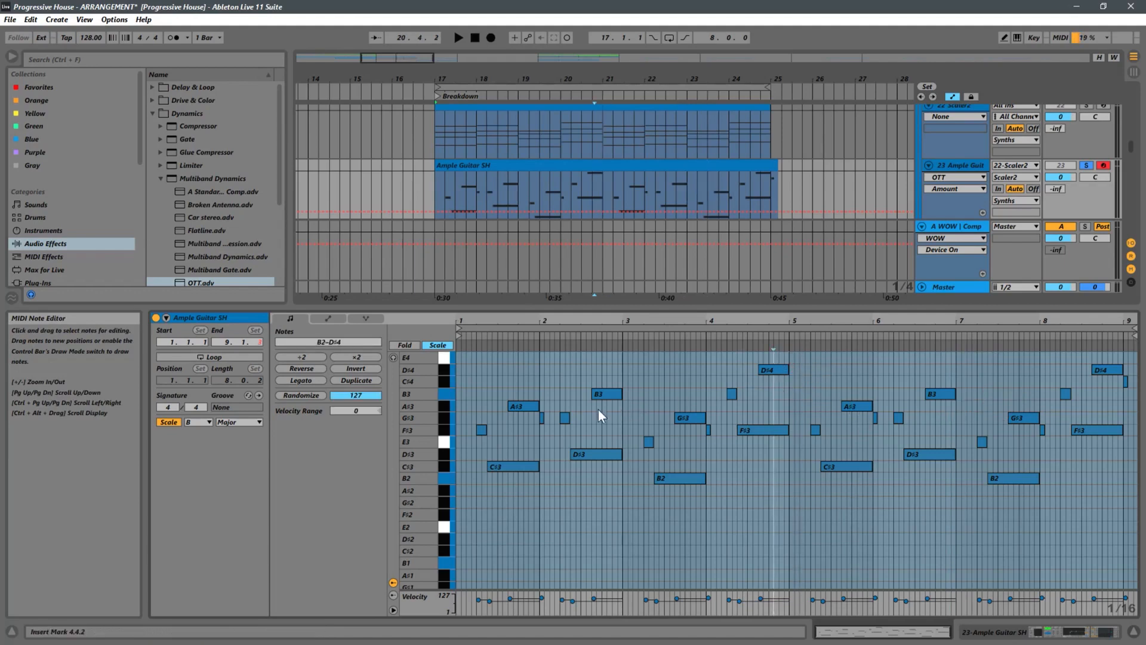
{"action": "left_click", "coordinate": [535, 422]}
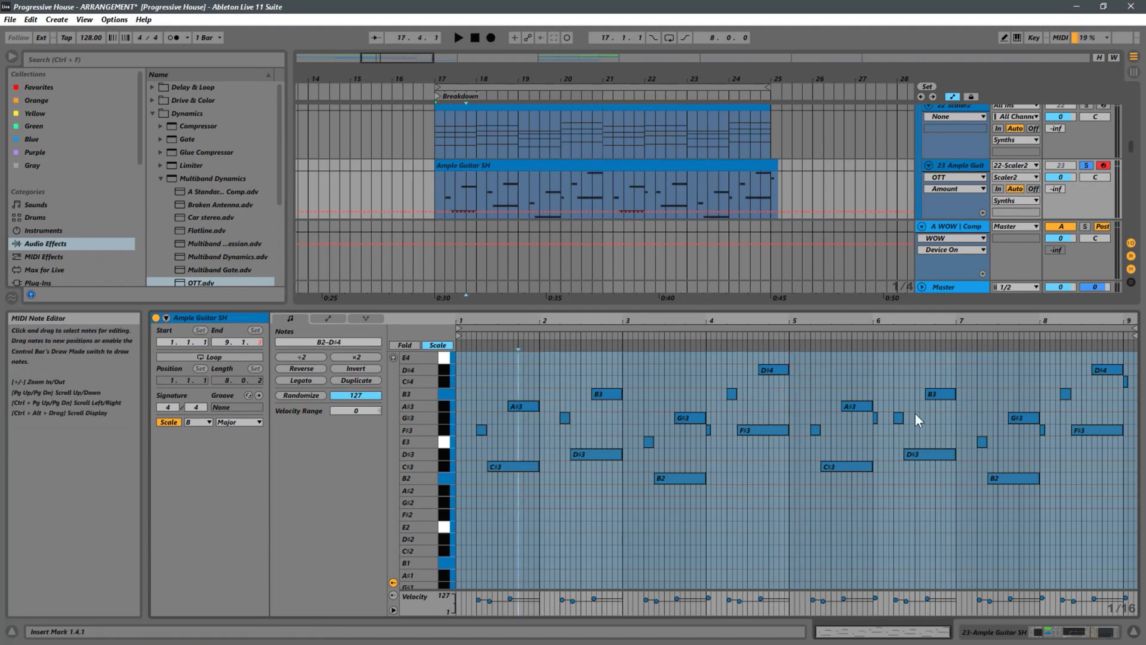
{"action": "left_click", "coordinate": [876, 418]}
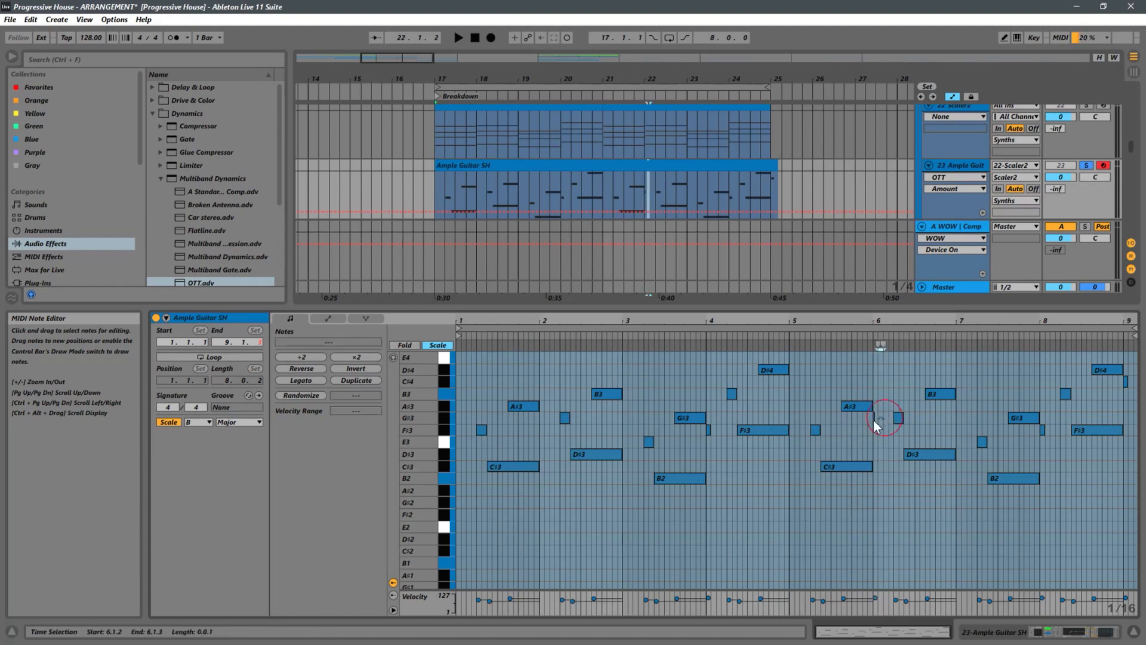
{"action": "left_click", "coordinate": [858, 427]}
{"action": "left_click", "coordinate": [1029, 438]}
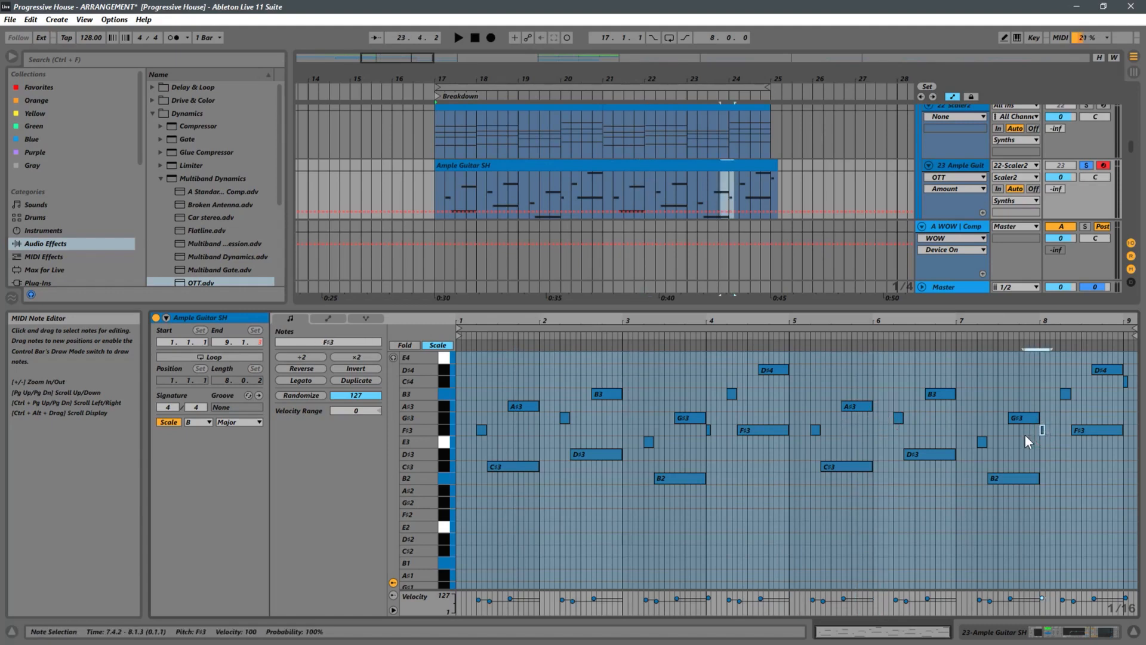
{"action": "left_click", "coordinate": [691, 435]}
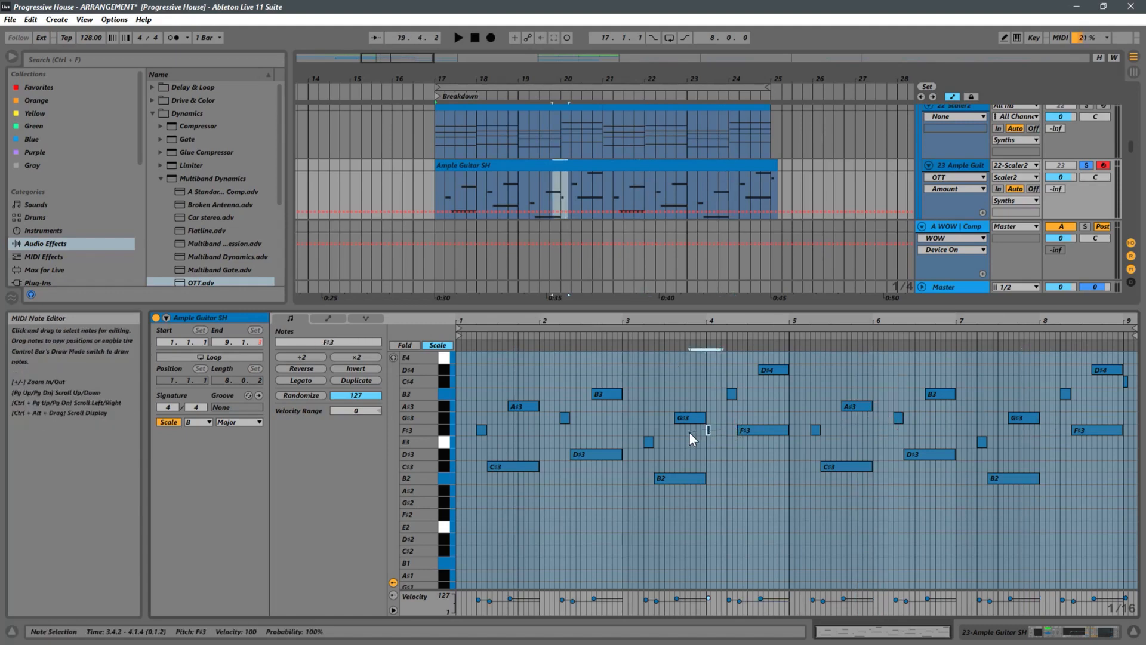
{"action": "key", "text": "space"}
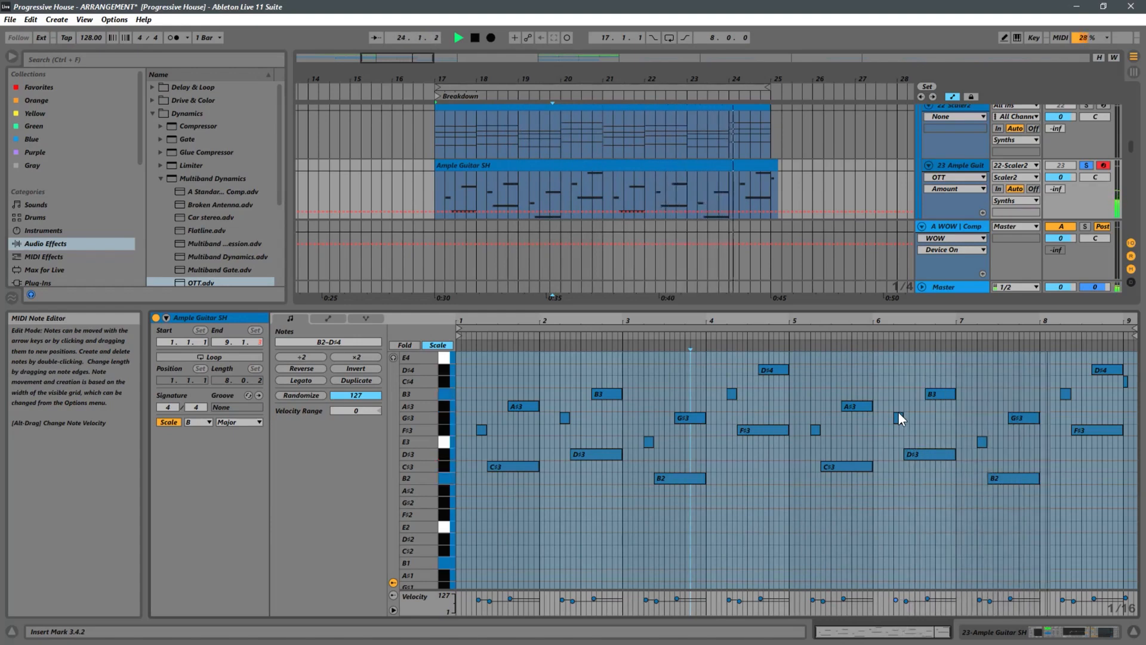
- Delete the stray short C#4 note at the very end of the Ample Guitar clip and return the playback position to bar 17
{"action": "left_click", "coordinate": [1126, 382]}
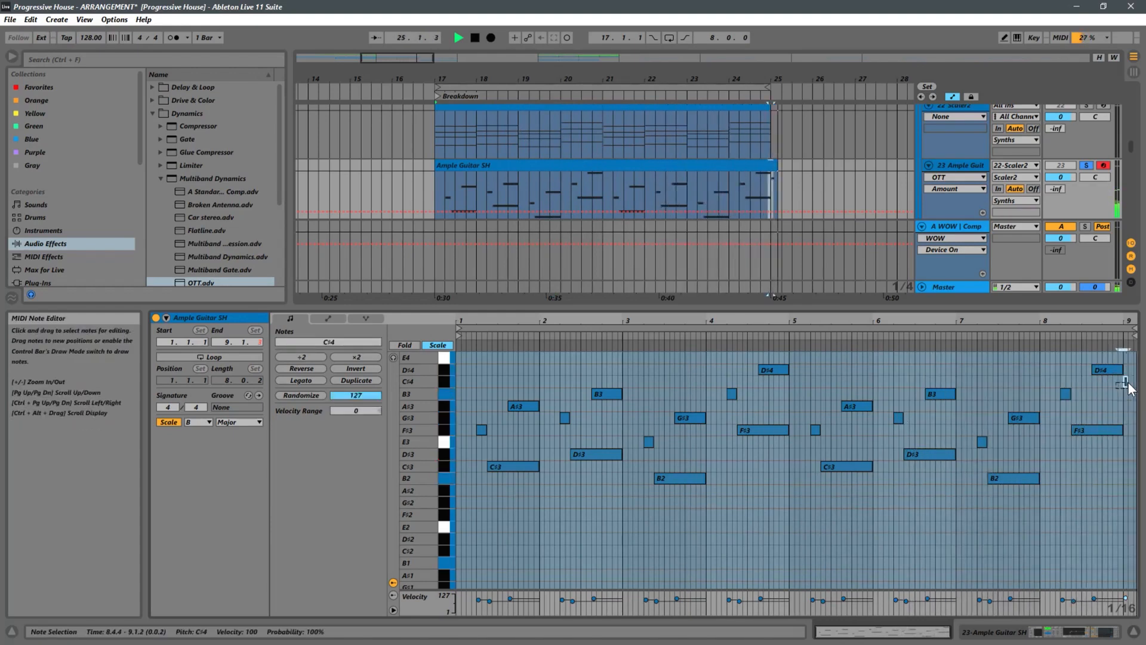
{"action": "key", "text": "Delete"}
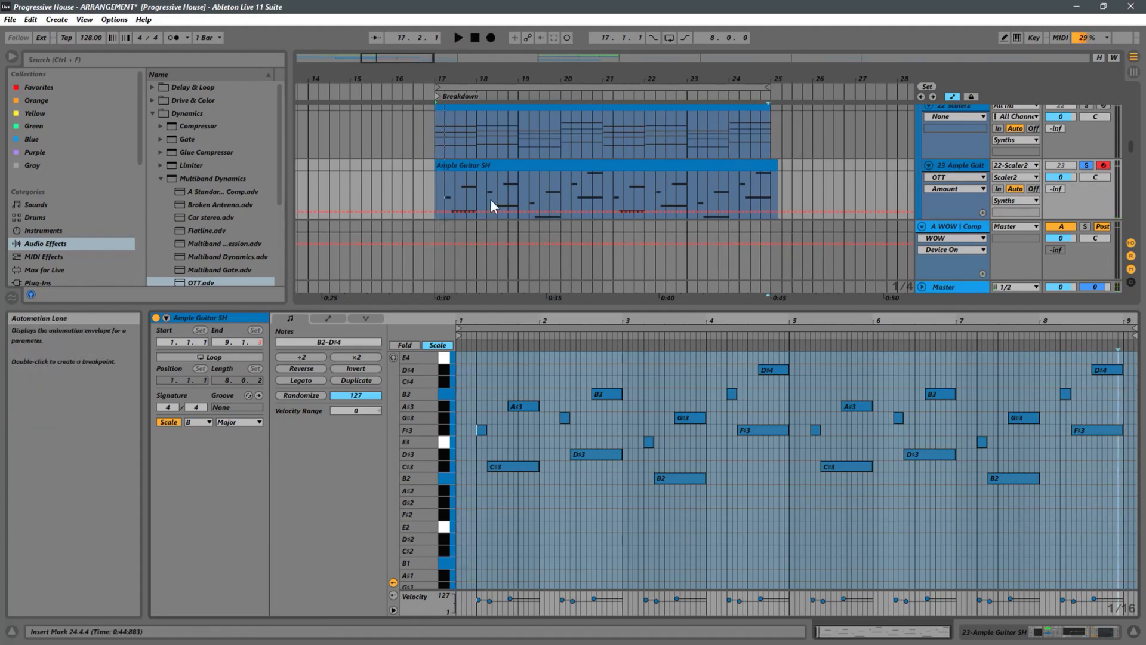
{"action": "left_click", "coordinate": [438, 195]}
{"action": "key", "text": "space"}
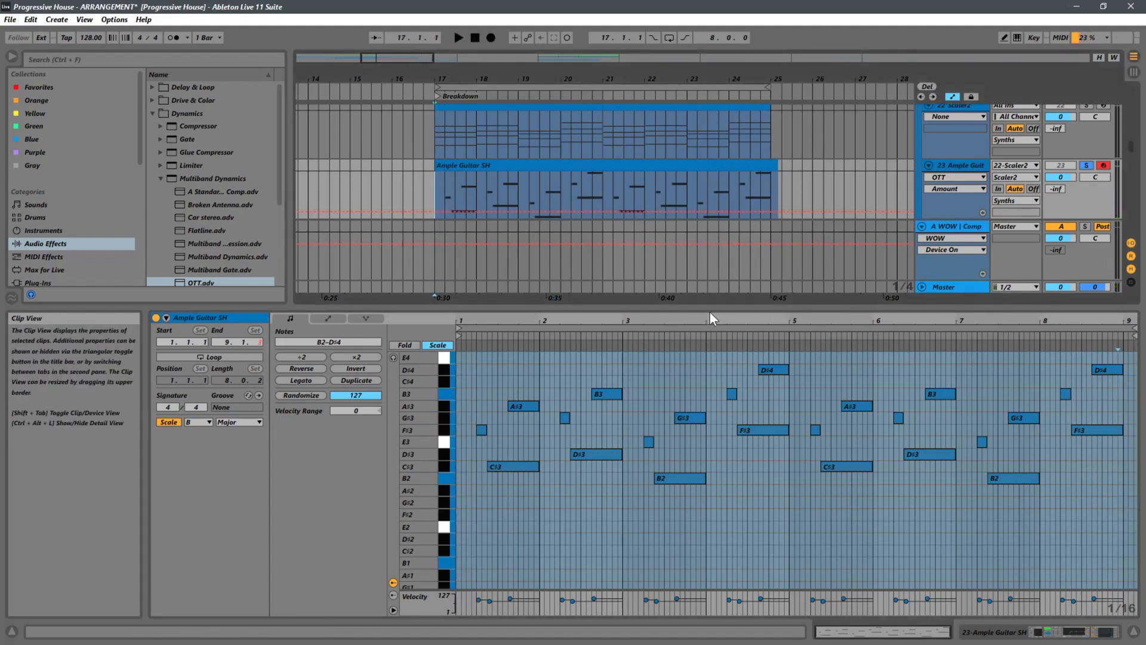
- Shrink the note editor and trim the end of the Ample Guitar clip back to bar 25 in the arrangement
{"action": "left_click_drag", "start_coordinate": [721, 305], "coordinate": [721, 422]}
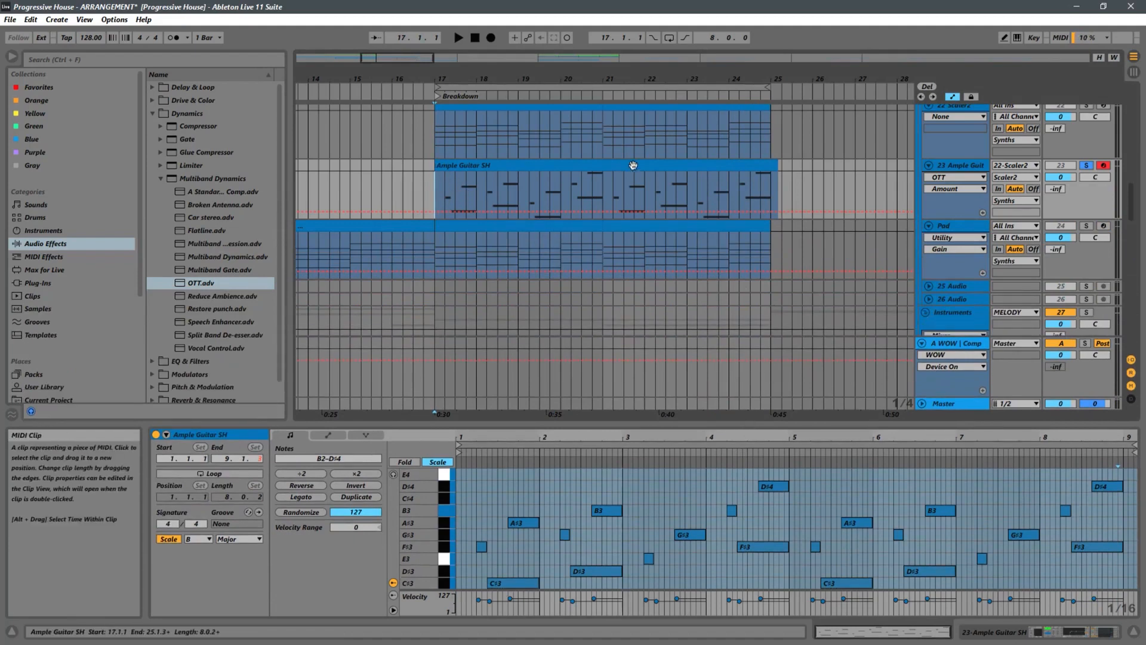
{"action": "scroll", "coordinate": [657, 192], "scroll_direction": "up", "scroll_amount": 3}
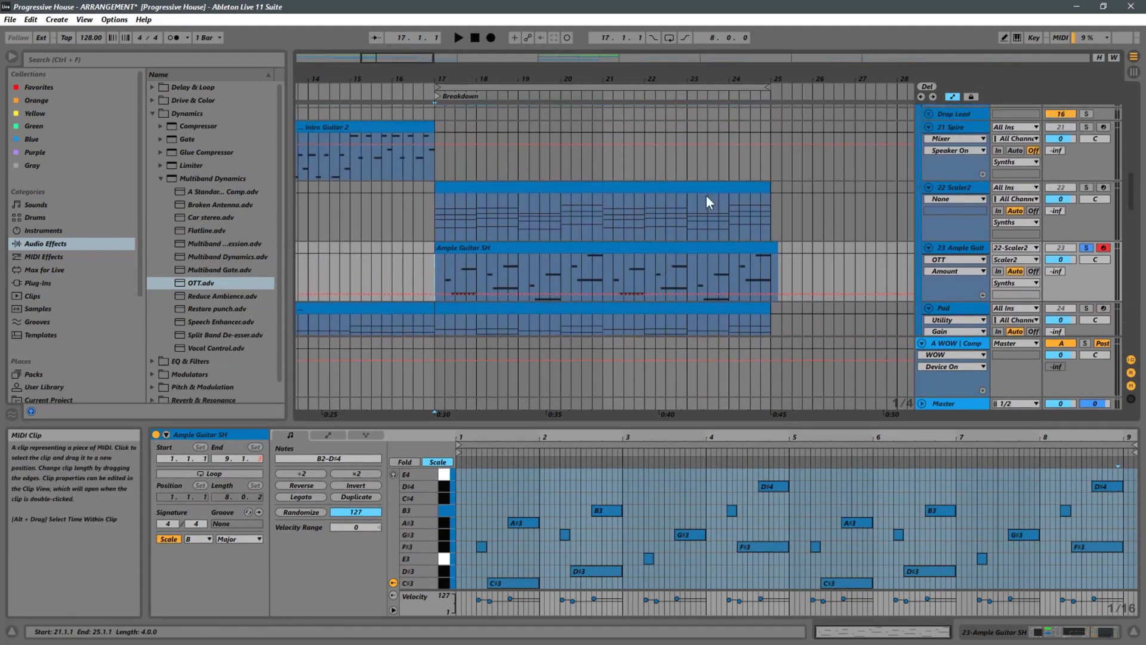
{"action": "left_click", "coordinate": [441, 263]}
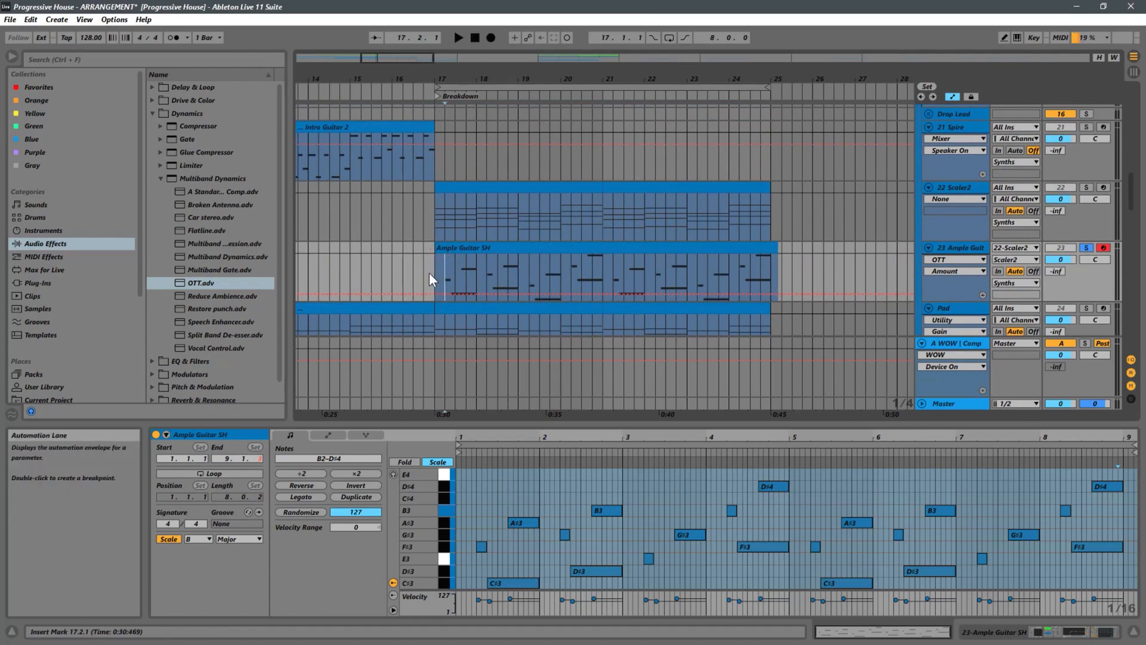
{"action": "left_click", "coordinate": [429, 273]}
{"action": "left_click", "coordinate": [439, 271]}
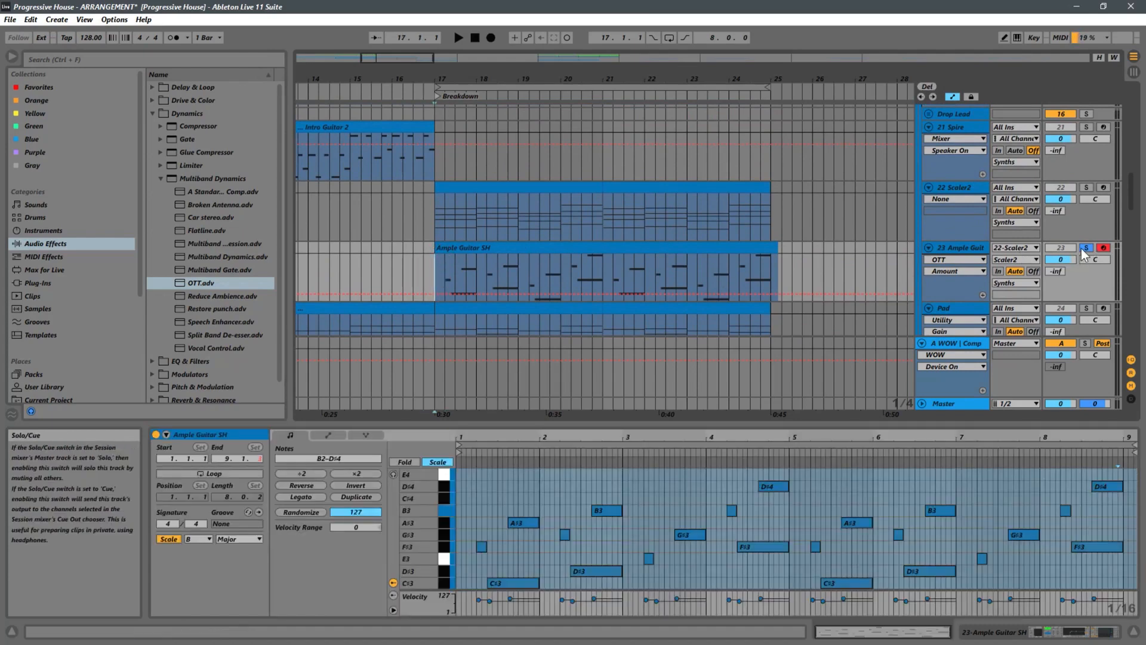
{"action": "left_click_drag", "start_coordinate": [778, 253], "coordinate": [770, 252]}
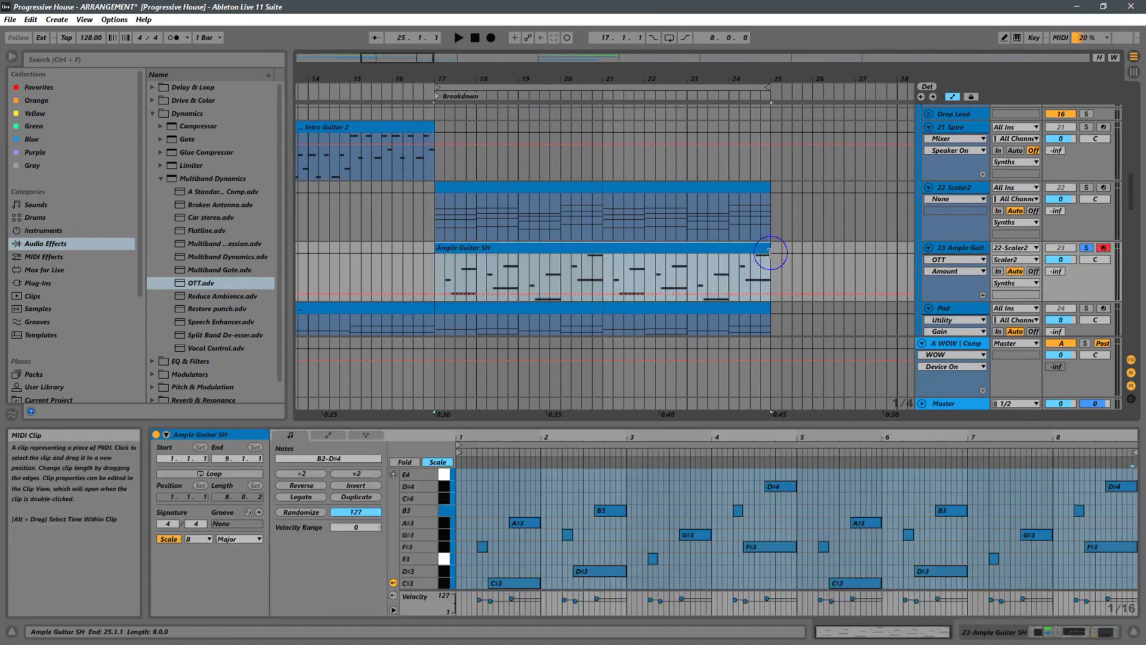
- Delete the Scaler2 track that fed the Ample Guitar part
{"action": "left_click", "coordinate": [436, 271]}
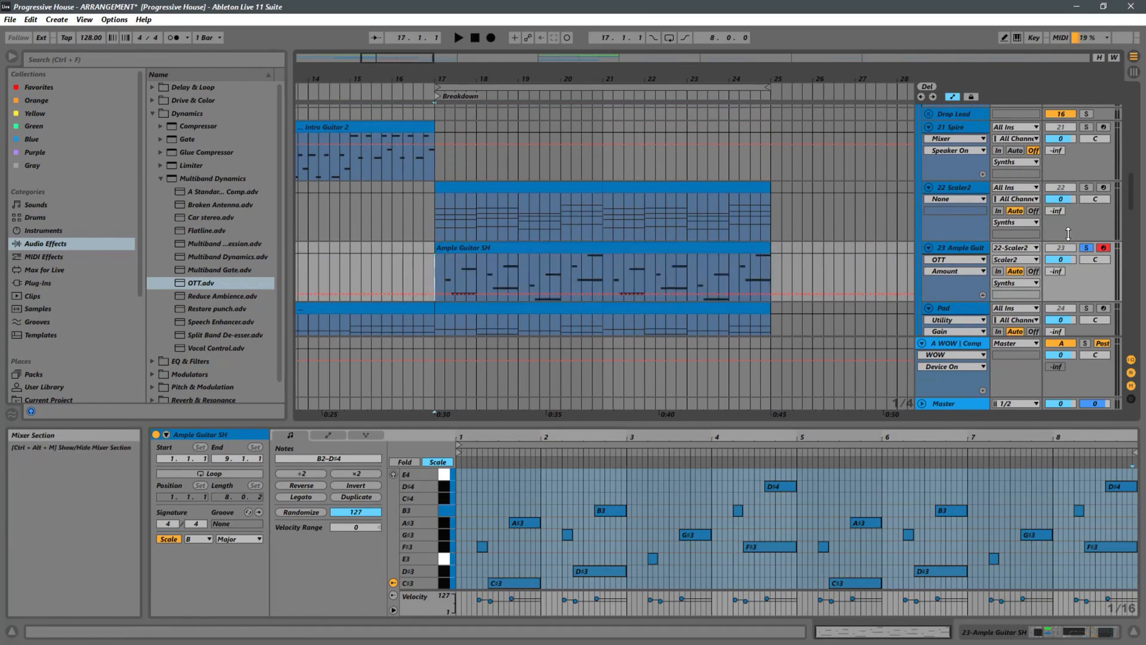
{"action": "left_click", "coordinate": [954, 188]}
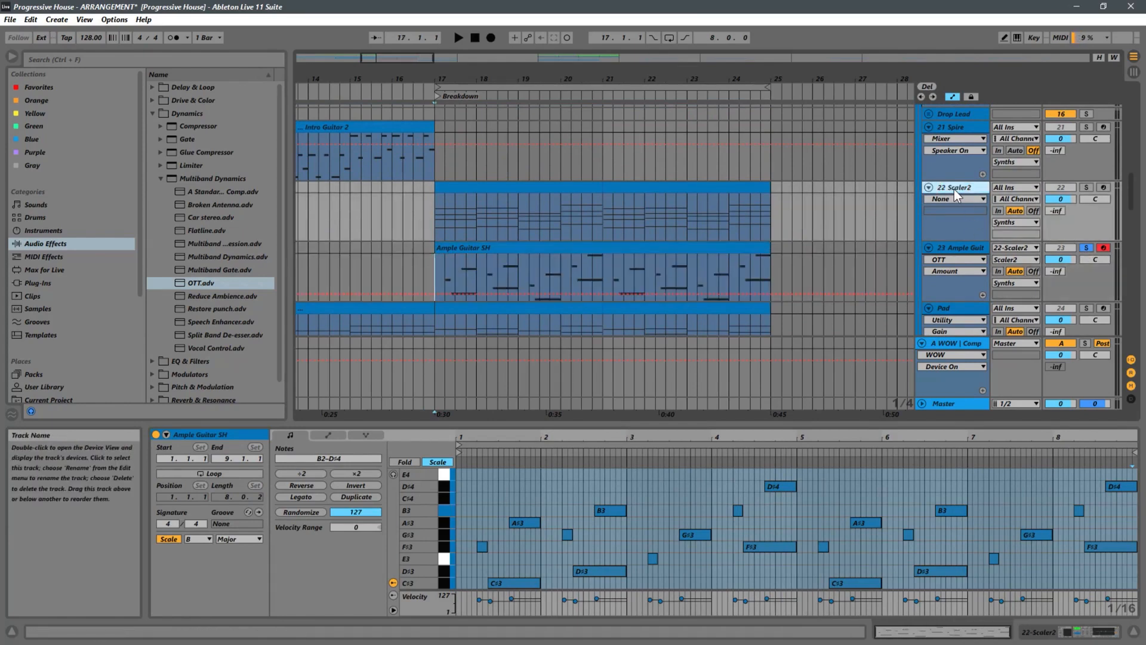
{"action": "key", "text": "Delete"}
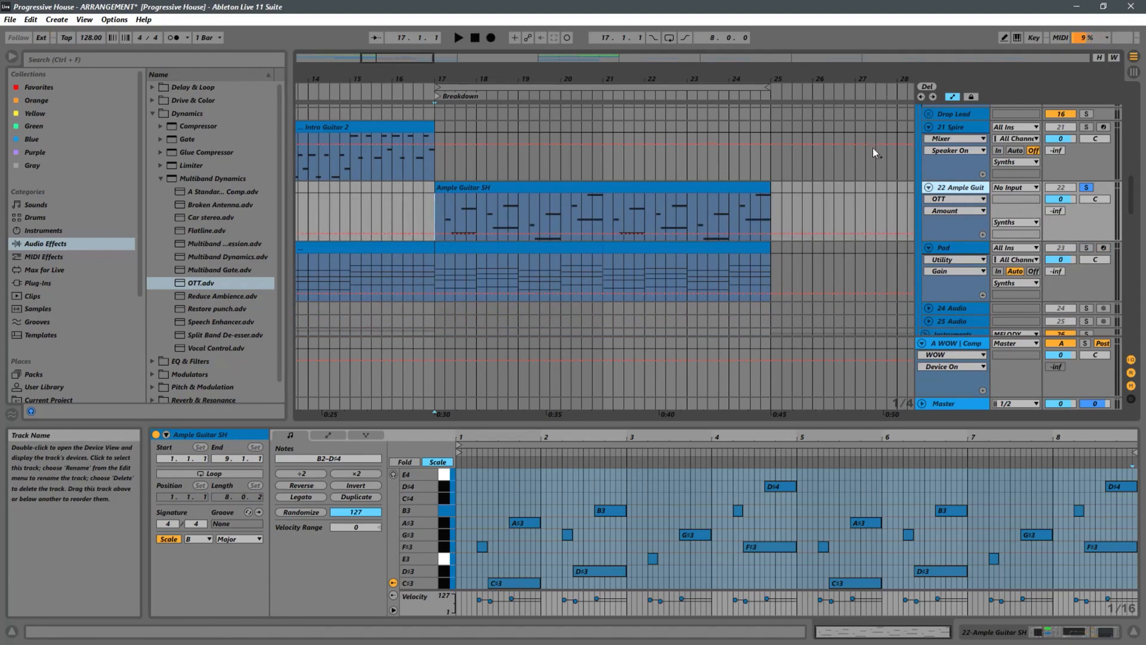
- Insert a new MIDI track directly below the Spire track that holds the intro guitar
{"action": "left_click_drag", "start_coordinate": [428, 79], "coordinate": [597, 48]}
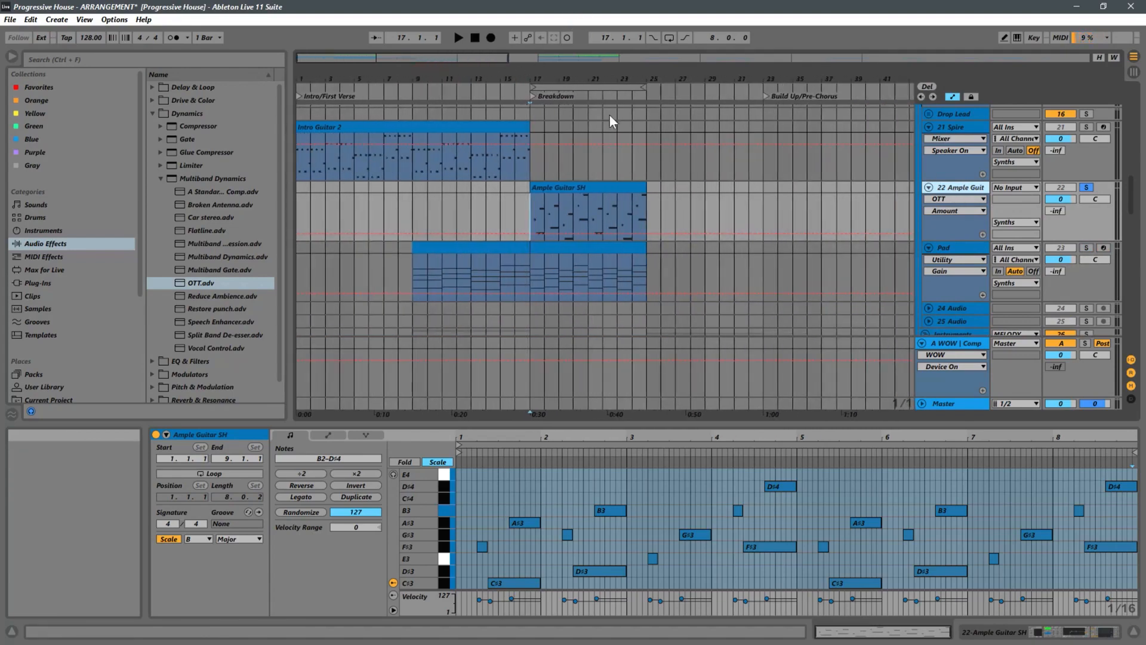
{"action": "left_click", "coordinate": [419, 197]}
{"action": "left_click_drag", "start_coordinate": [394, 77], "coordinate": [459, 77]}
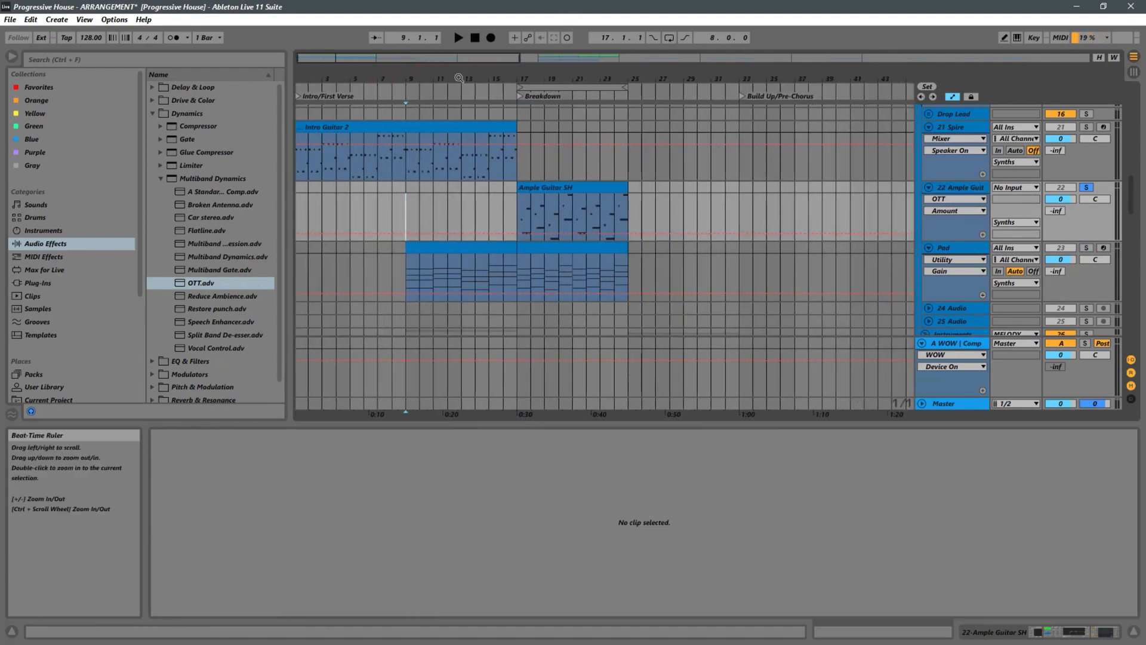
{"action": "left_click", "coordinate": [411, 172]}
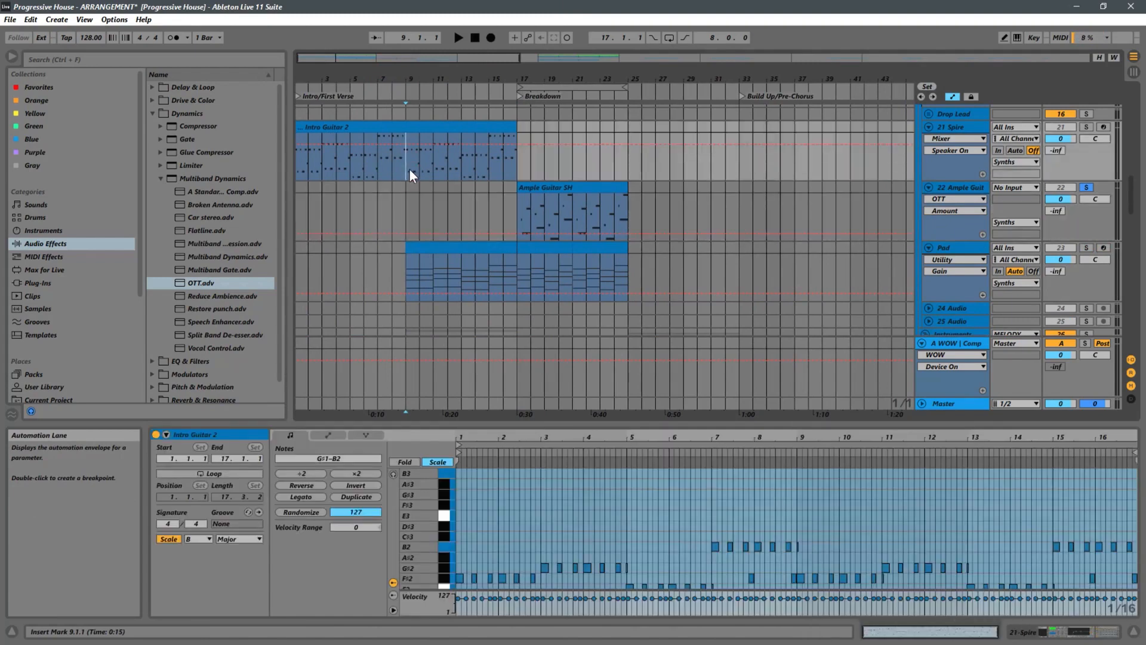
{"action": "key", "text": "ctrl+shift+t"}
{"action": "scroll", "coordinate": [716, 215], "scroll_direction": "down", "scroll_amount": 3}
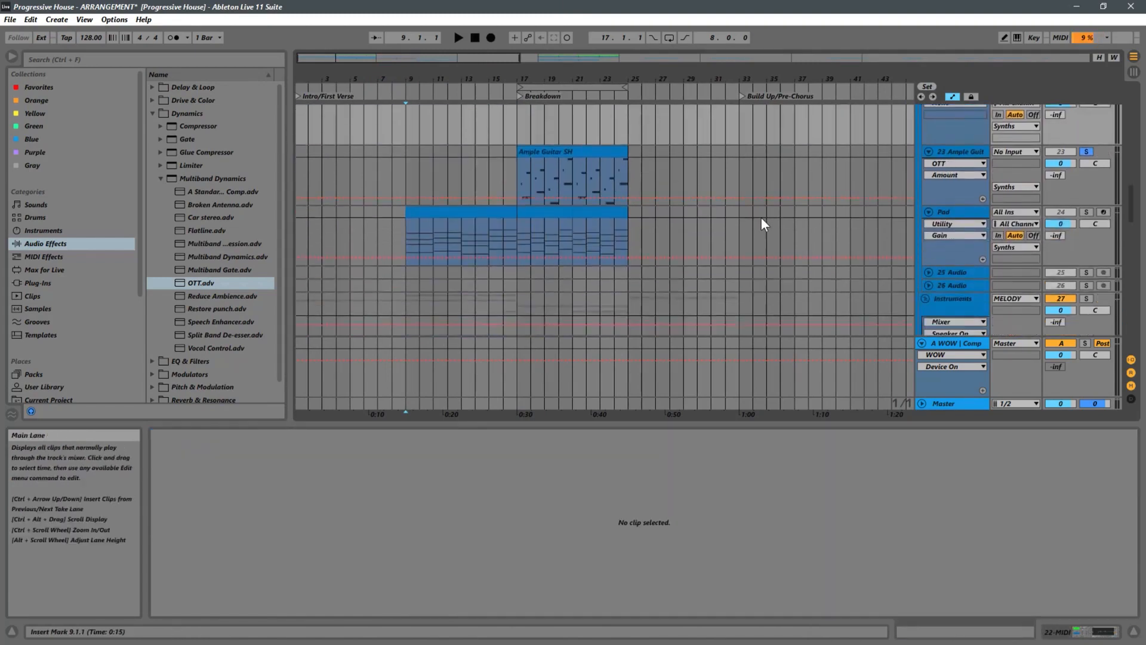
- Unfold the Drop Lead group and examine the notes of its first Festival Drop MIDI clip in the Chorus
{"action": "scroll", "coordinate": [762, 219], "scroll_direction": "up", "scroll_amount": 10}
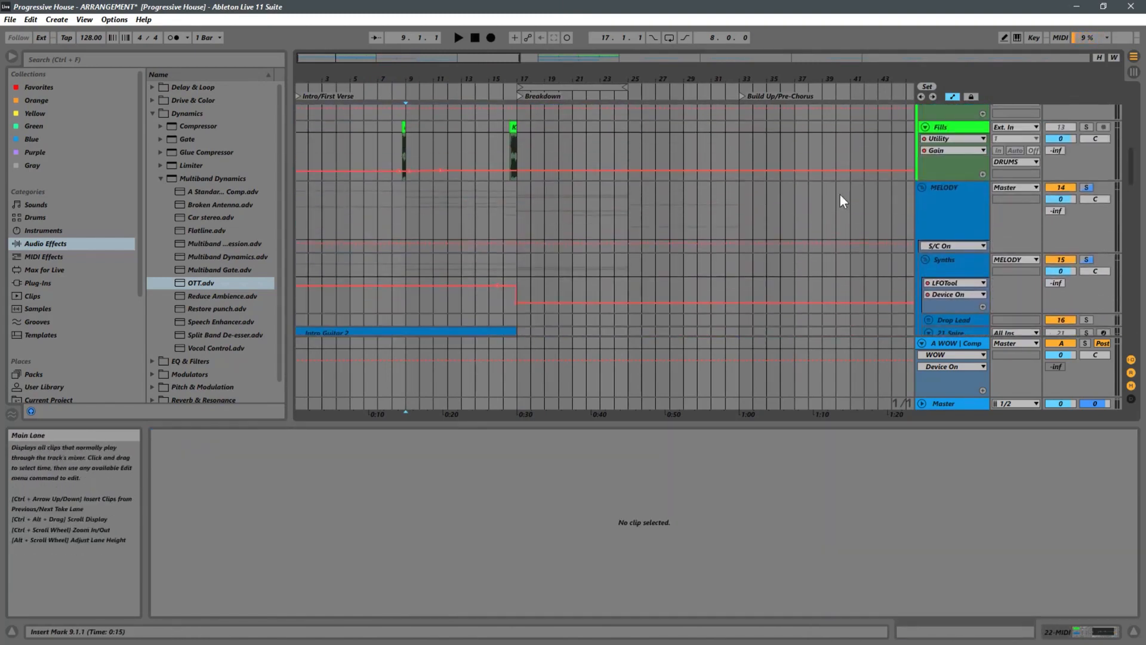
{"action": "scroll", "coordinate": [840, 194], "scroll_direction": "up", "scroll_amount": 10}
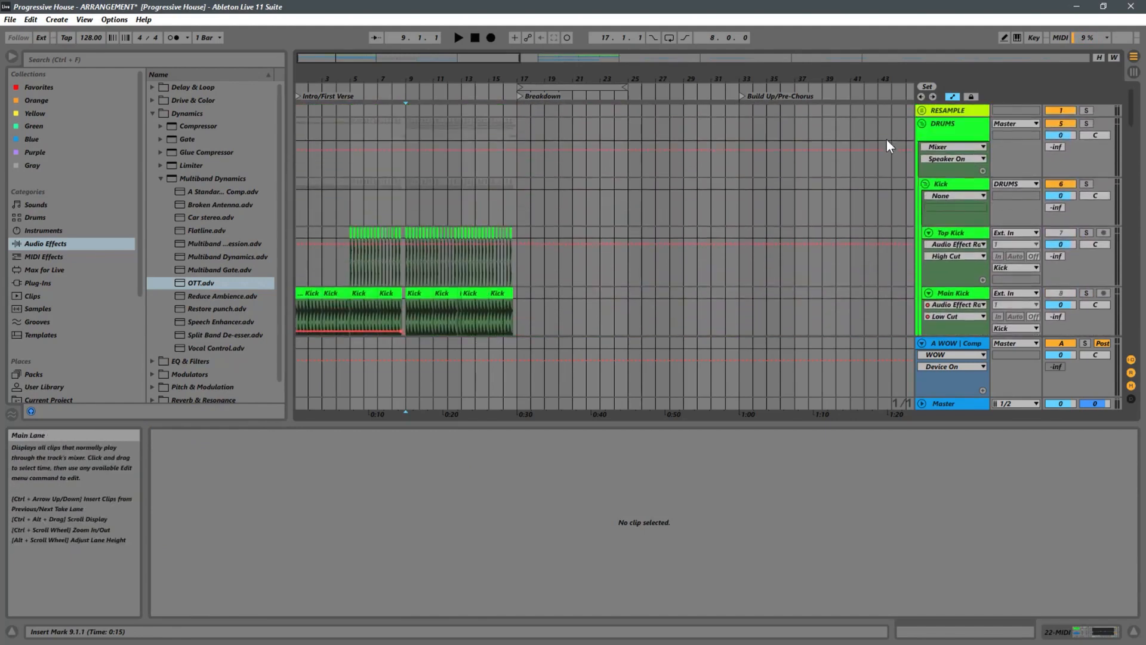
{"action": "scroll", "coordinate": [726, 116], "scroll_direction": "right", "scroll_amount": 5}
{"action": "scroll", "coordinate": [819, 175], "scroll_direction": "down", "scroll_amount": 5}
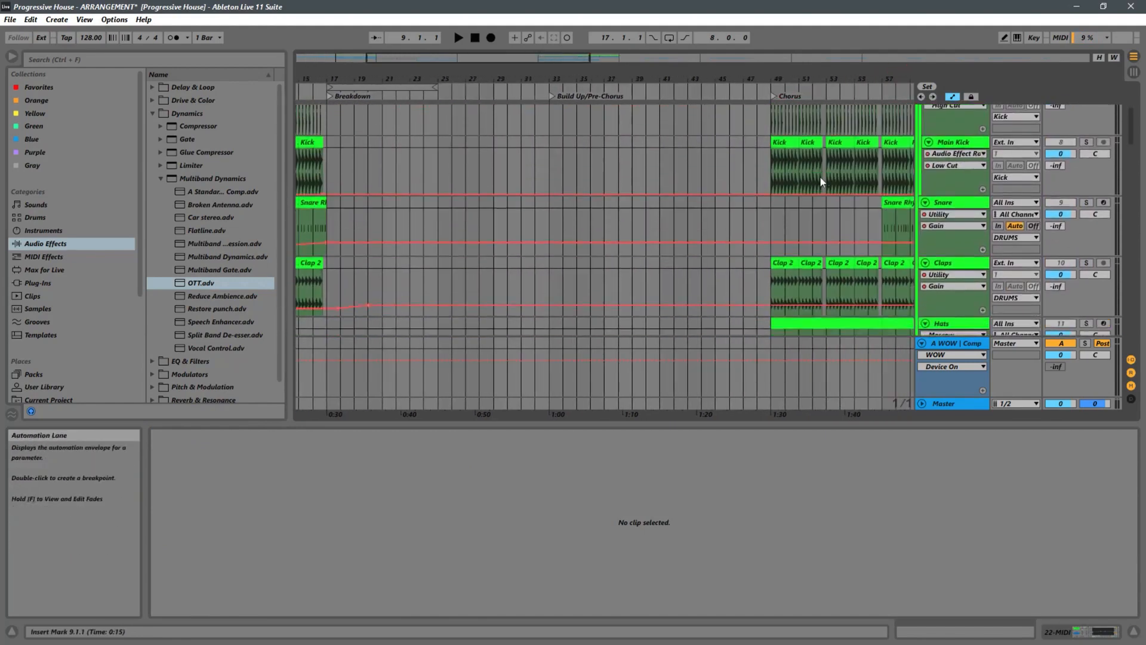
{"action": "scroll", "coordinate": [869, 175], "scroll_direction": "down", "scroll_amount": 5}
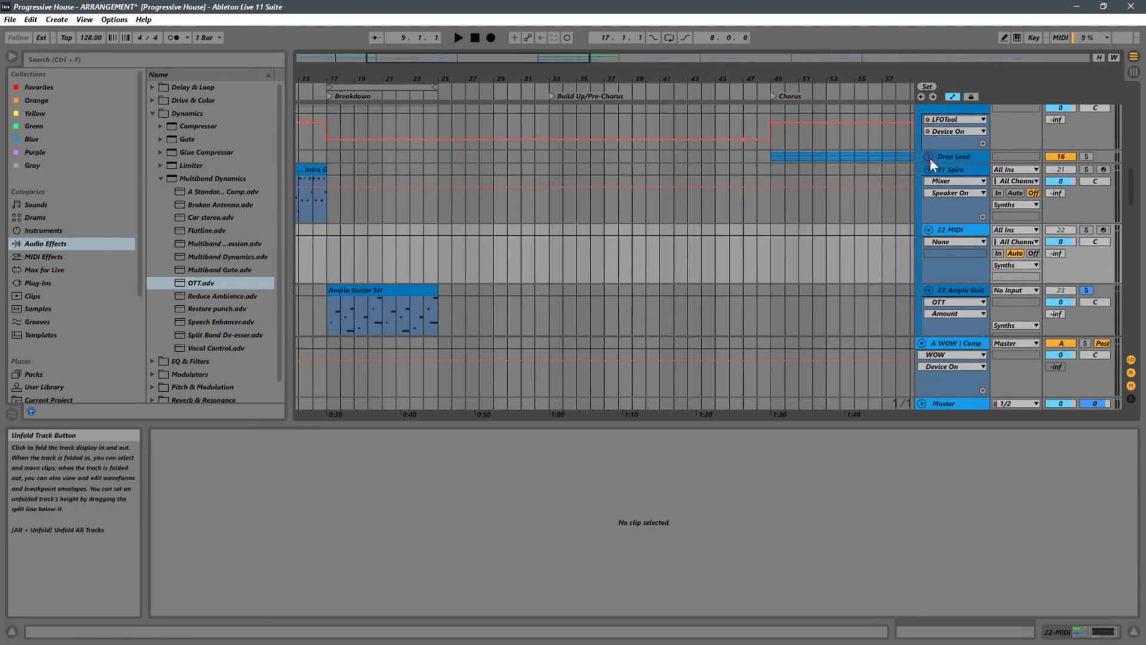
{"action": "scroll", "coordinate": [852, 178], "scroll_direction": "up", "scroll_amount": 2}
{"action": "left_click", "coordinate": [787, 205]}
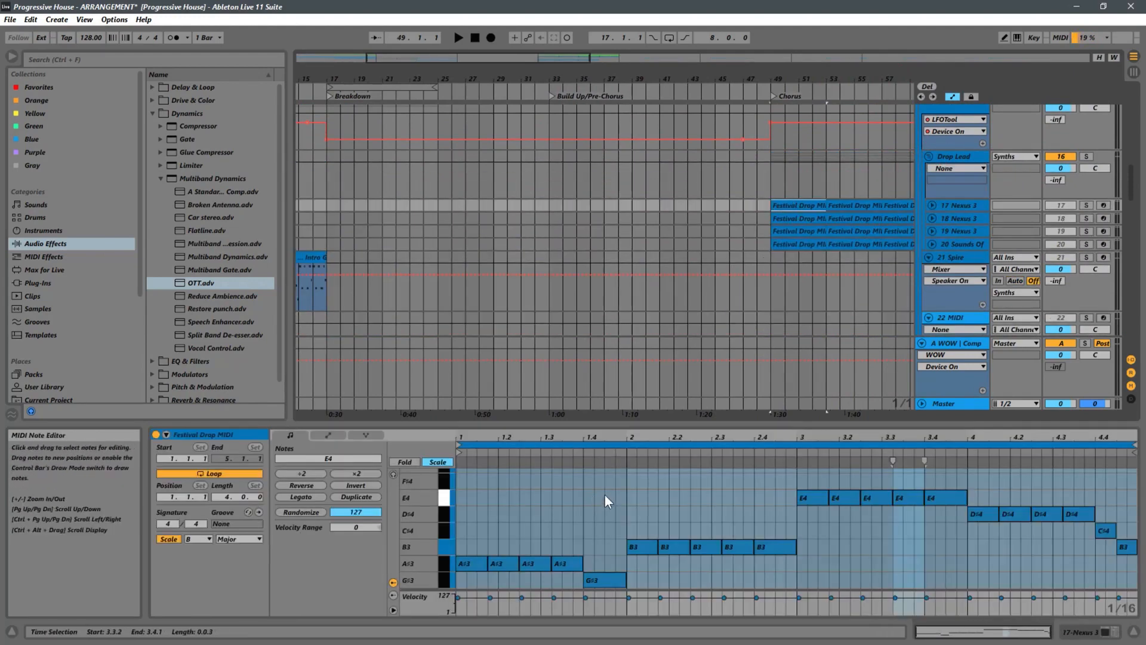
{"action": "scroll", "coordinate": [601, 542], "scroll_direction": "down", "scroll_amount": 3}
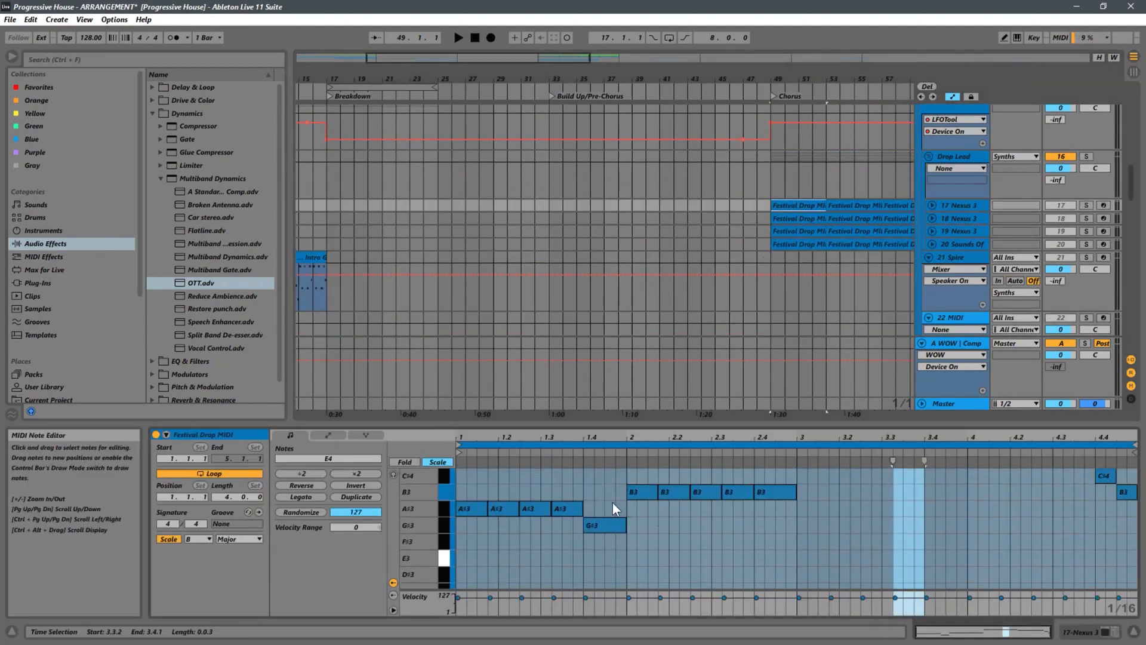
- Place the festival drop timing MIDI file from Custom Instrument Racks at bar 9 on the new MIDI track and duplicate it up to bar 17
{"action": "left_click_drag", "start_coordinate": [337, 79], "coordinate": [487, 71]}
{"action": "scroll", "coordinate": [478, 153], "scroll_direction": "down", "scroll_amount": 6}
{"action": "scroll", "coordinate": [443, 212], "scroll_direction": "up", "scroll_amount": 2}
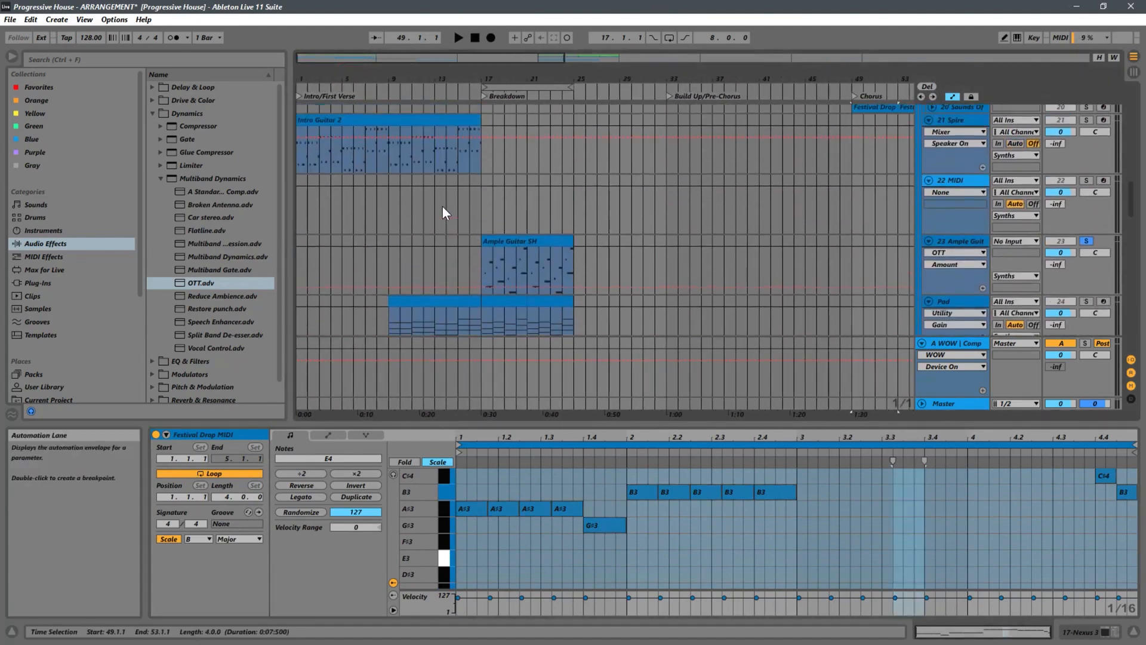
{"action": "left_click", "coordinate": [310, 194]}
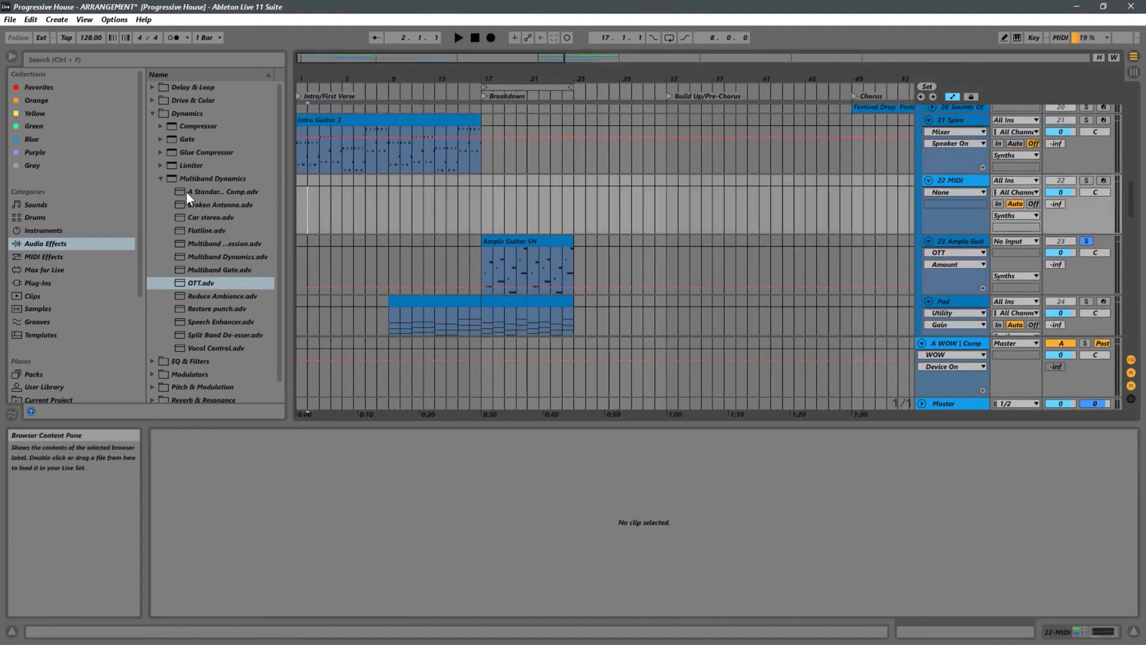
{"action": "scroll", "coordinate": [89, 361], "scroll_direction": "down", "scroll_amount": 5}
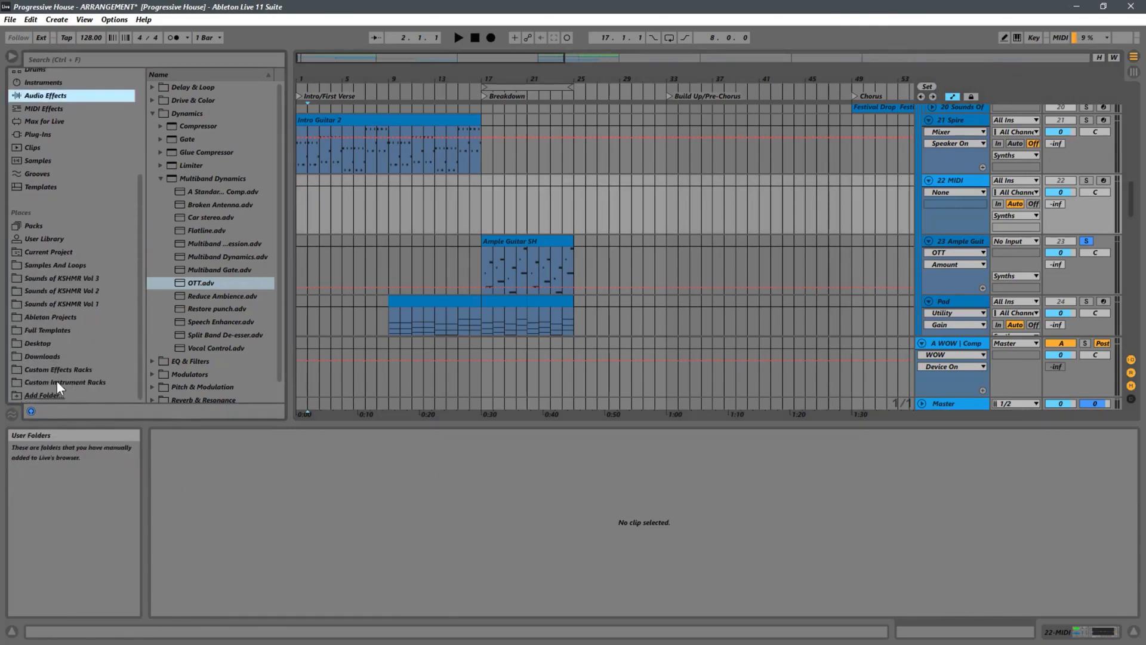
{"action": "left_click", "coordinate": [56, 382]}
{"action": "left_click", "coordinate": [153, 114]}
{"action": "scroll", "coordinate": [231, 232], "scroll_direction": "down", "scroll_amount": 3}
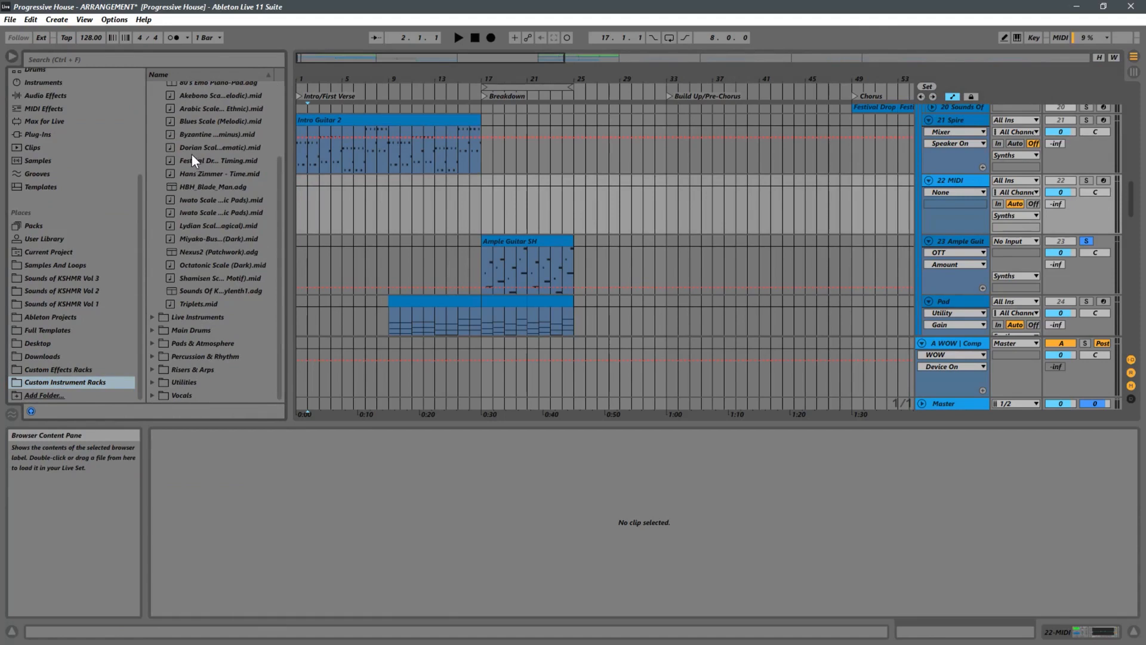
{"action": "left_click_drag", "start_coordinate": [192, 157], "coordinate": [312, 209]}
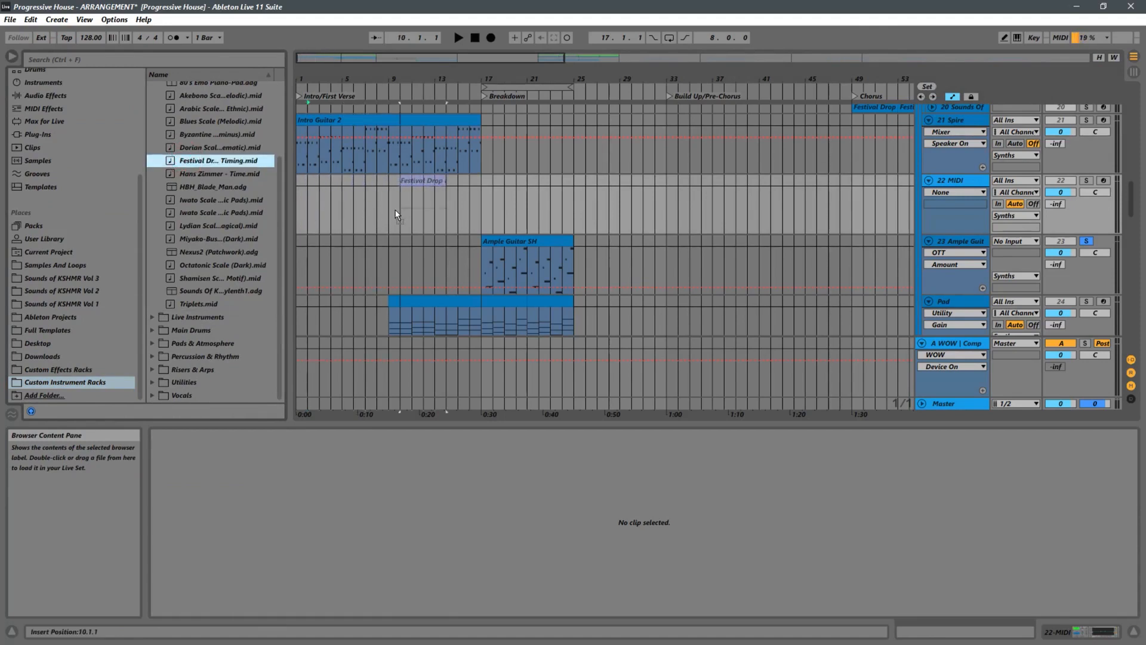
{"action": "left_click_drag", "start_coordinate": [391, 215], "coordinate": [391, 215]}
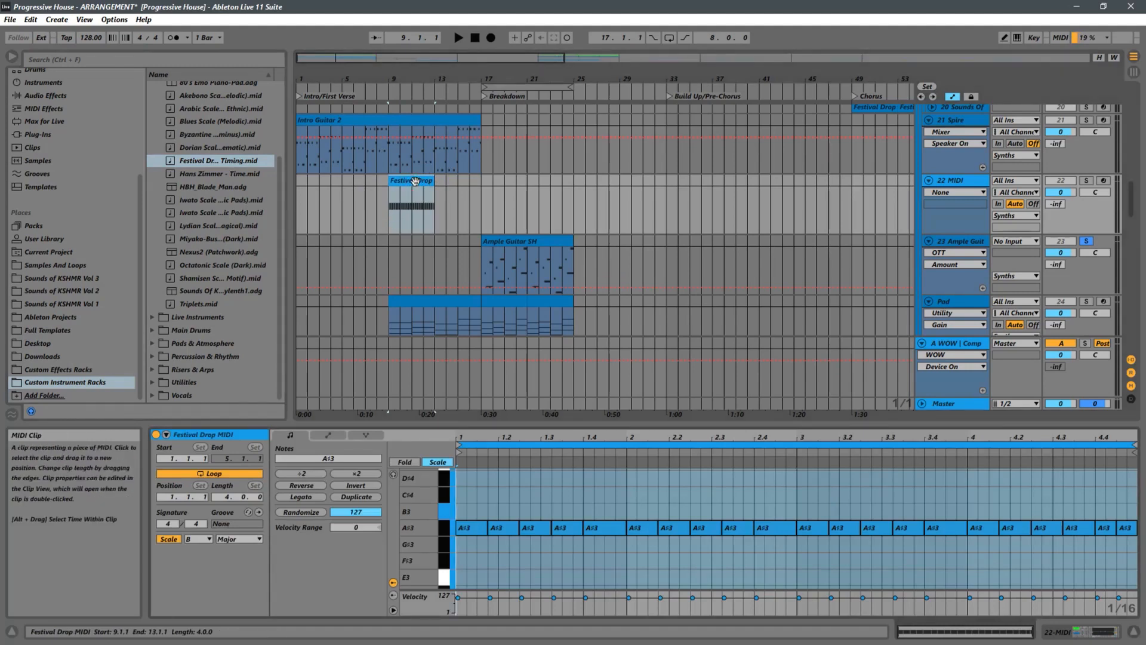
{"action": "key", "text": "ctrl+d"}
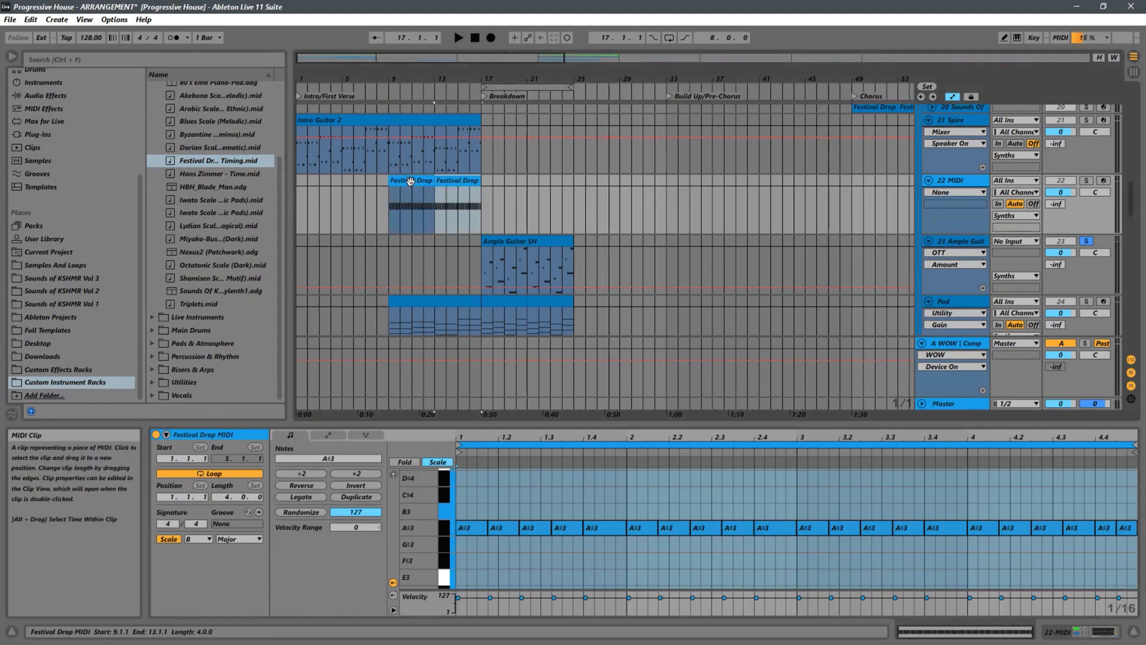
{"action": "left_click", "coordinate": [391, 230]}
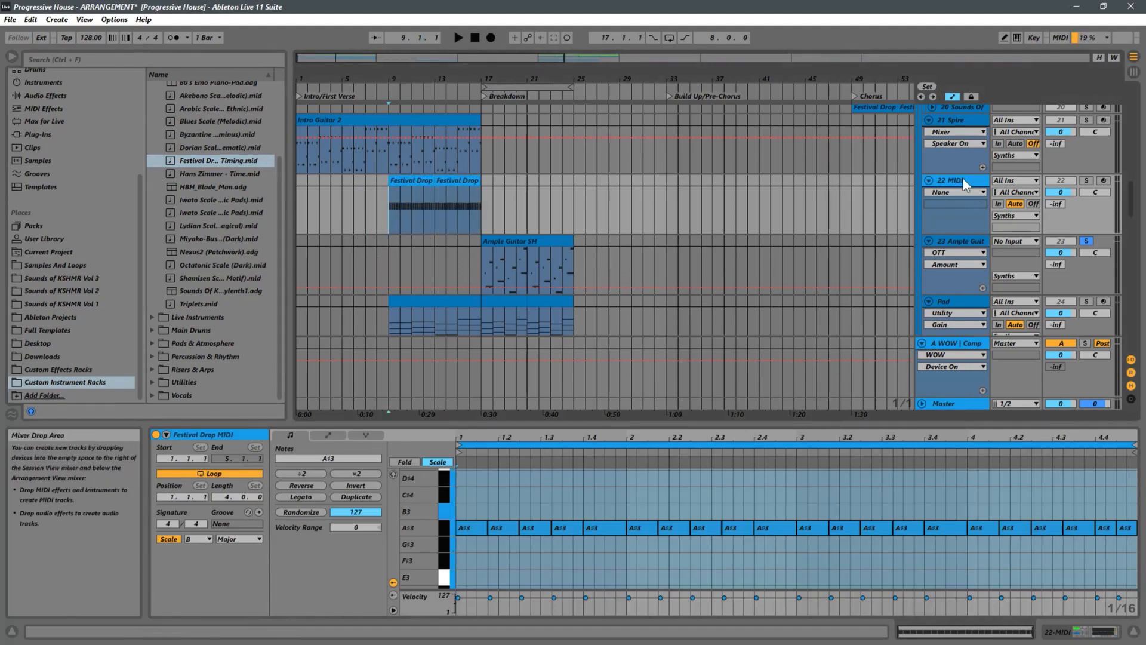
- Assign the Synths group's track color to all its grouped tracks and clips
{"action": "scroll", "coordinate": [967, 185], "scroll_direction": "up", "scroll_amount": 5}
{"action": "right_click", "coordinate": [975, 144]}
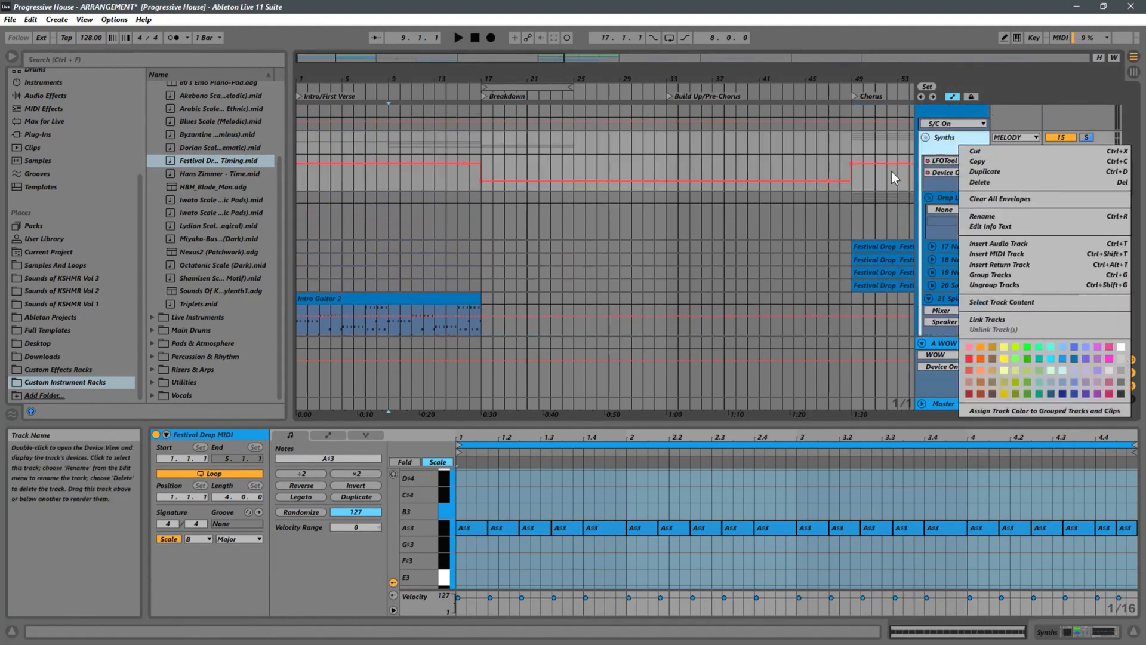
{"action": "left_click", "coordinate": [1006, 410]}
{"action": "scroll", "coordinate": [507, 216], "scroll_direction": "down", "scroll_amount": 5}
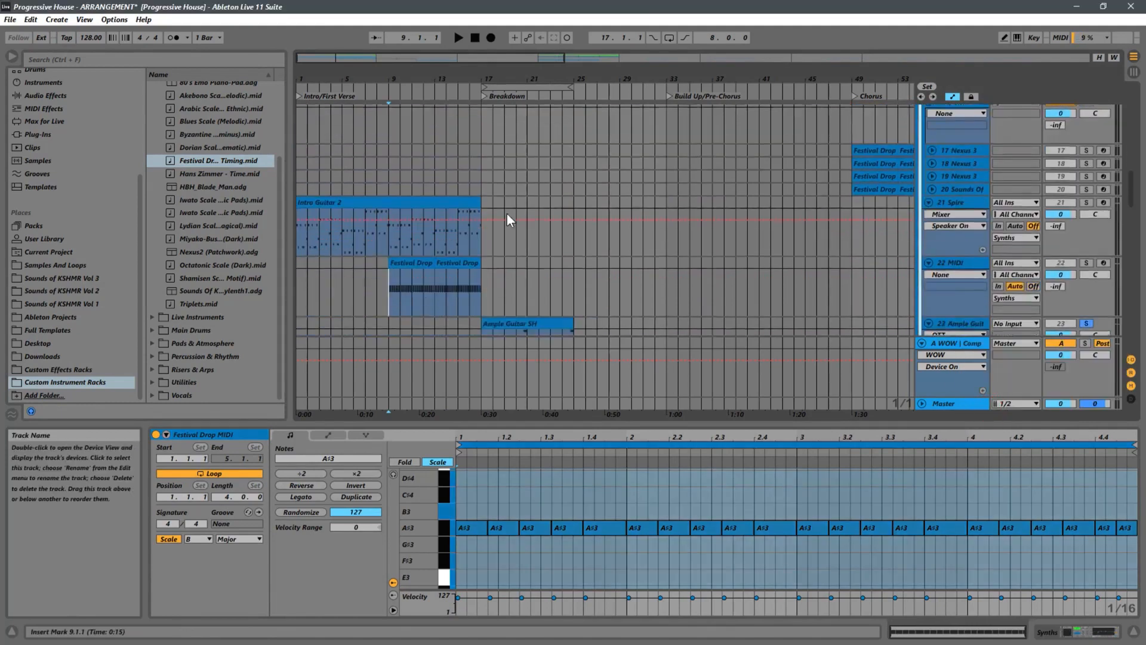
- Show the device chain of the festival drop track and locate Nexus 3 in the reFX folder of the VST plug-ins
{"action": "left_click", "coordinate": [391, 197]}
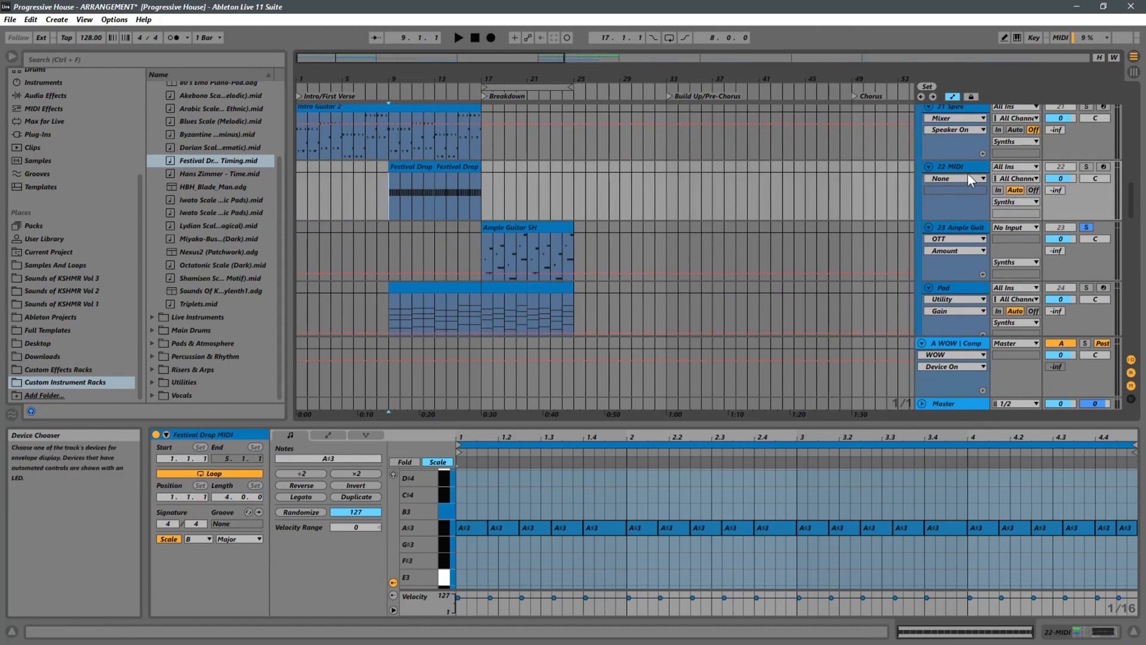
{"action": "key", "text": "shift+Tab"}
{"action": "left_click", "coordinate": [37, 195]}
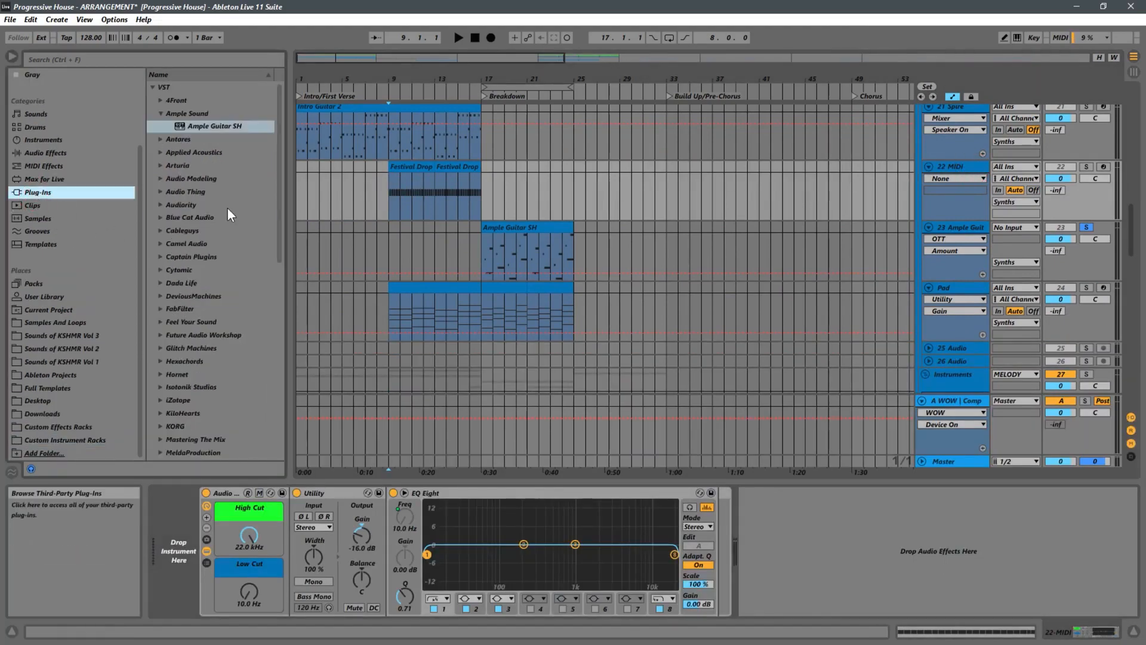
{"action": "left_click", "coordinate": [163, 114]}
{"action": "scroll", "coordinate": [235, 213], "scroll_direction": "down", "scroll_amount": 8}
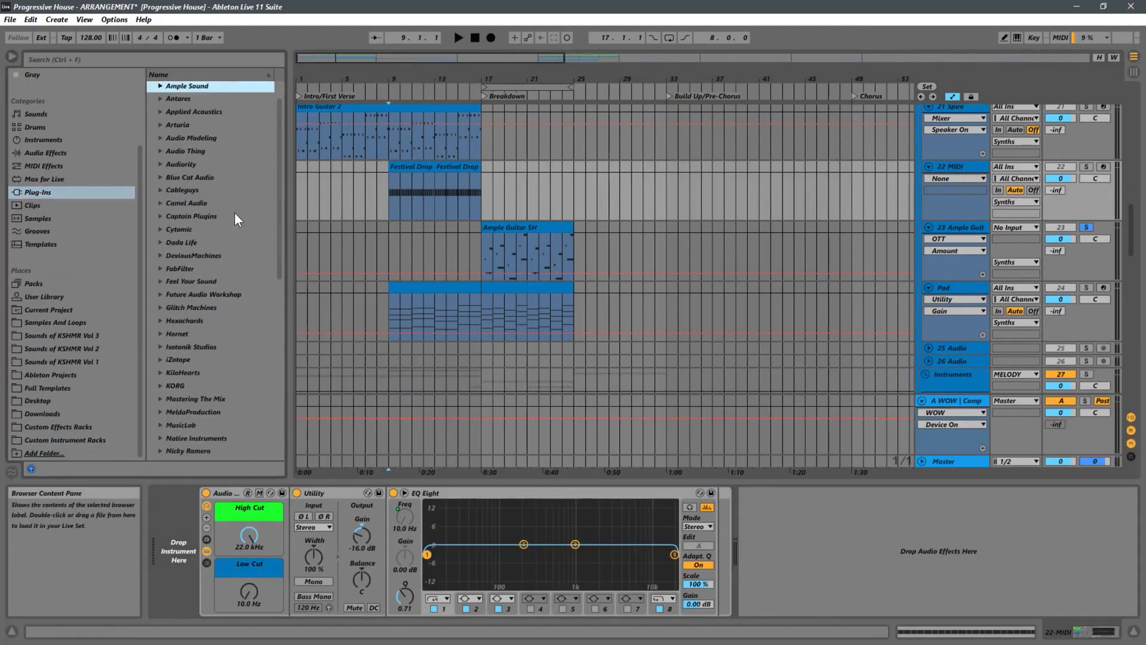
{"action": "left_click", "coordinate": [160, 269]}
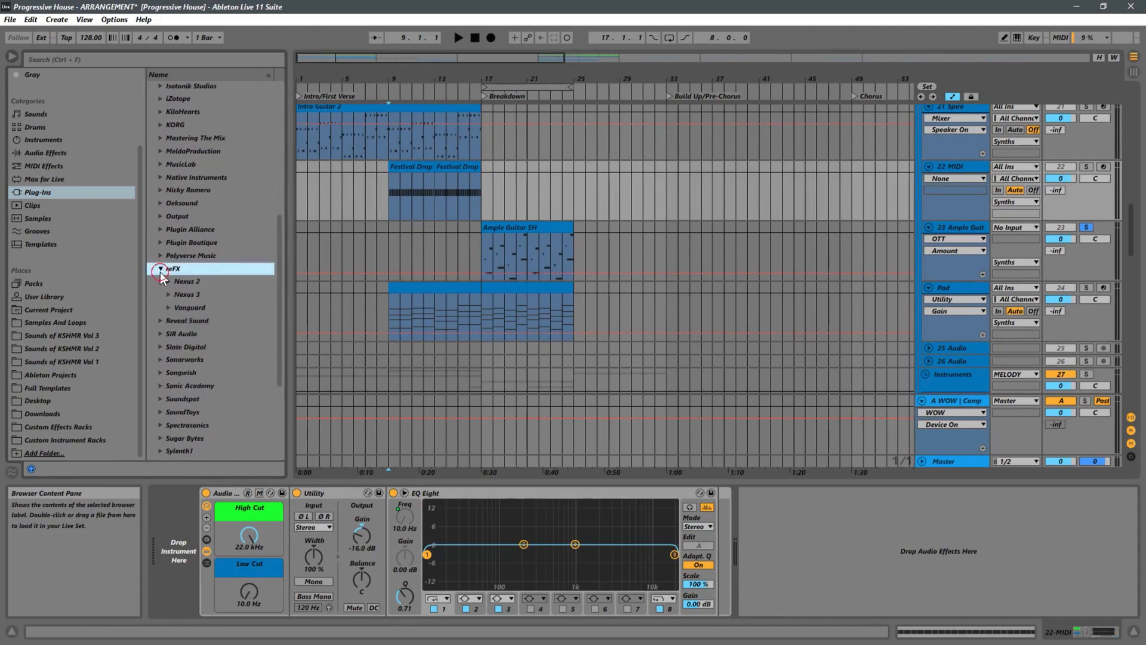
{"action": "left_click", "coordinate": [169, 283]}
{"action": "left_click", "coordinate": [169, 282]}
{"action": "left_click", "coordinate": [169, 295]}
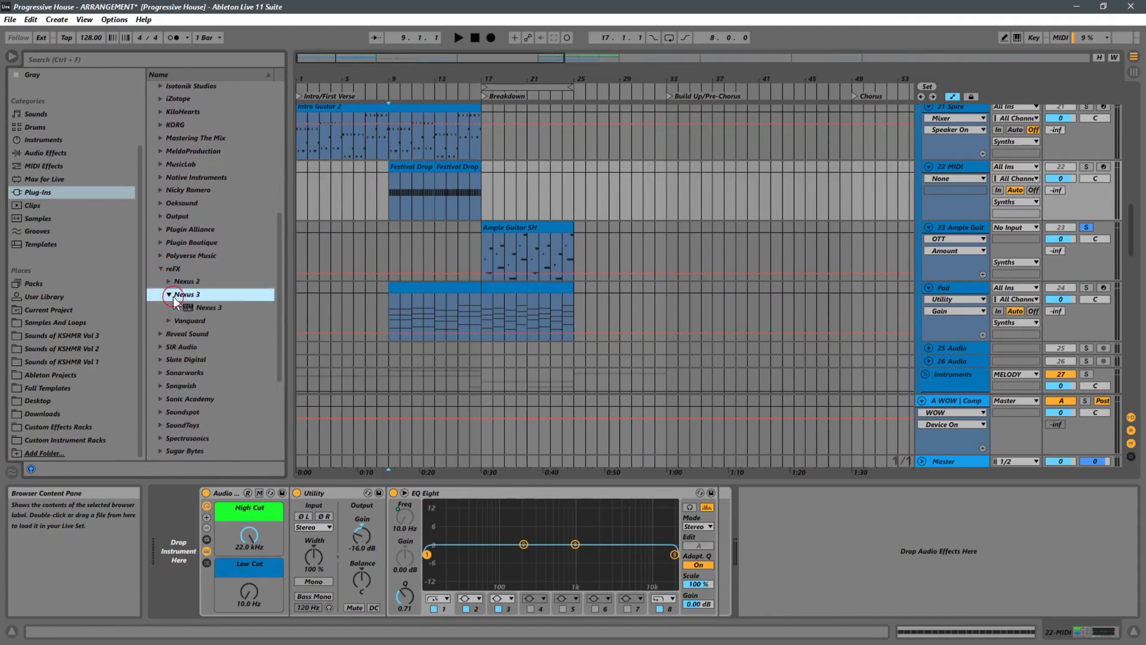
{"action": "left_click", "coordinate": [199, 306]}
{"action": "left_click_drag", "start_coordinate": [514, 249], "coordinate": [513, 248]}
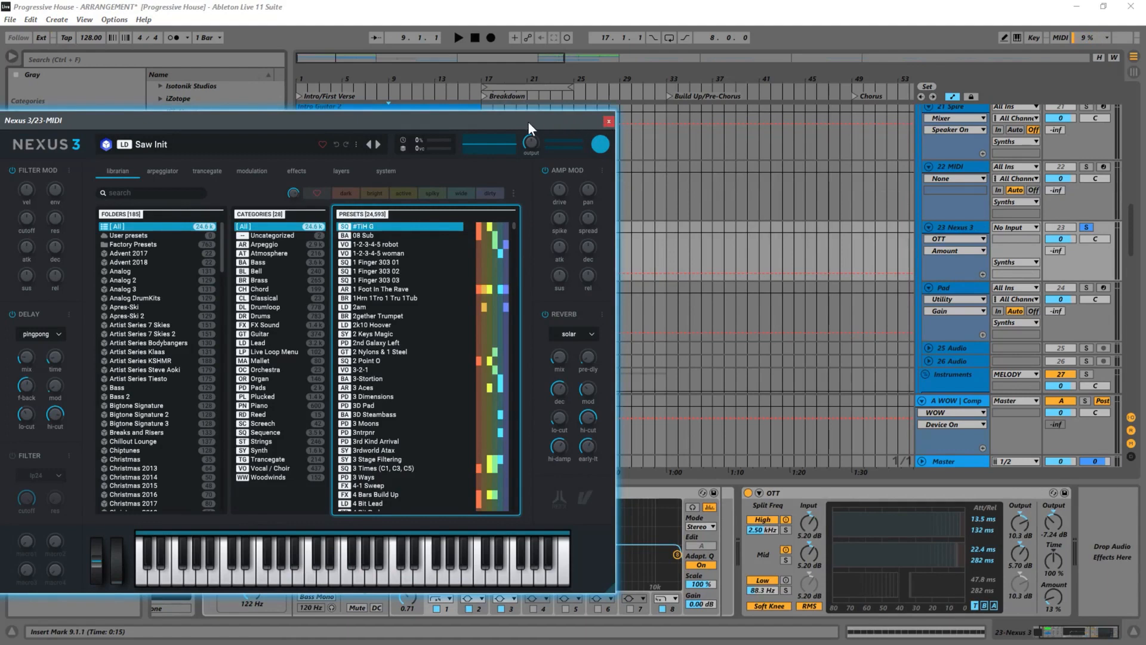
{"action": "left_click_drag", "start_coordinate": [528, 120], "coordinate": [726, 92]}
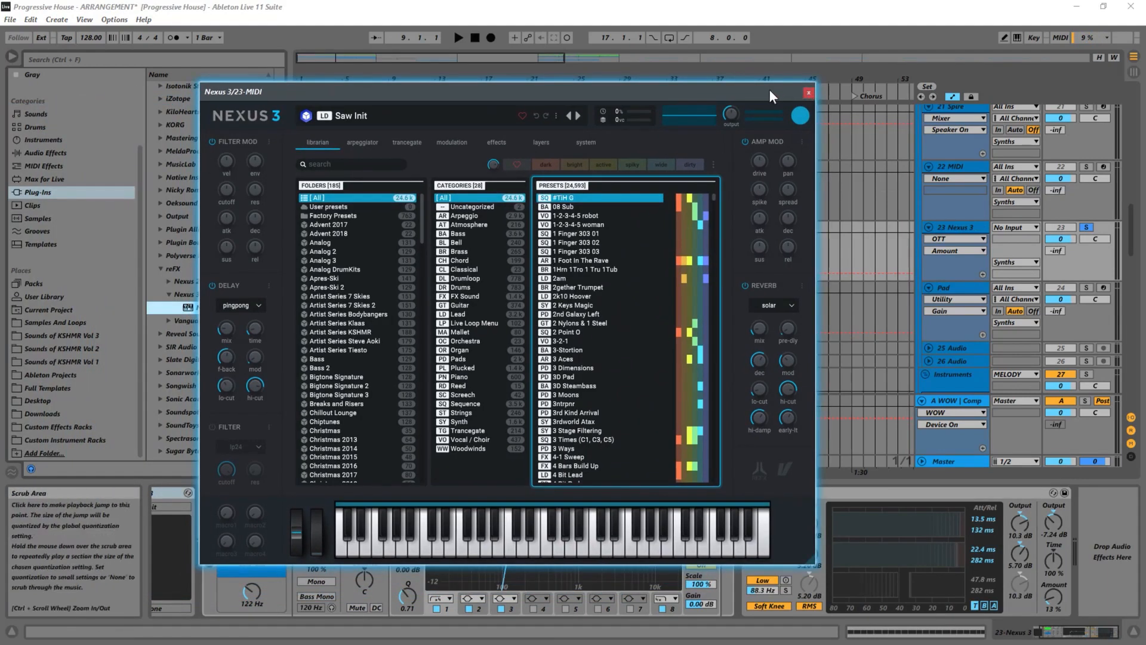
{"action": "left_click", "coordinate": [809, 92]}
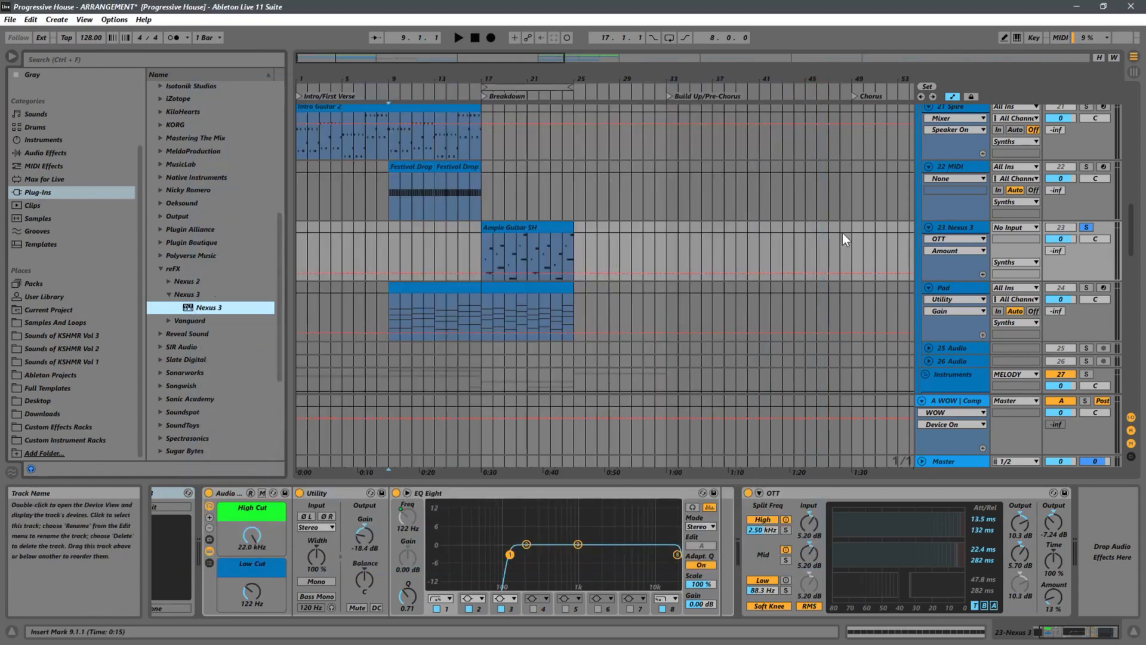
{"action": "key", "text": "ctrl+z"}
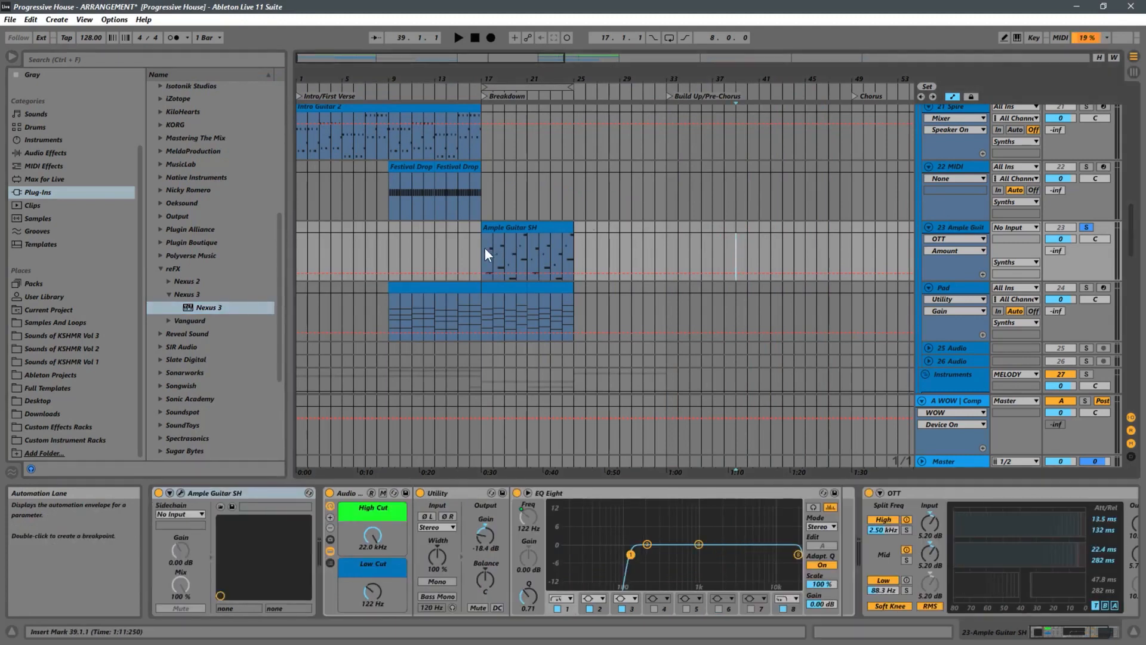
- Play the breakdown guitar clip from bar 17 to check its sound, and return to bar 9 on the festival drop track
{"action": "left_click", "coordinate": [485, 247]}
{"action": "key", "text": "space"}
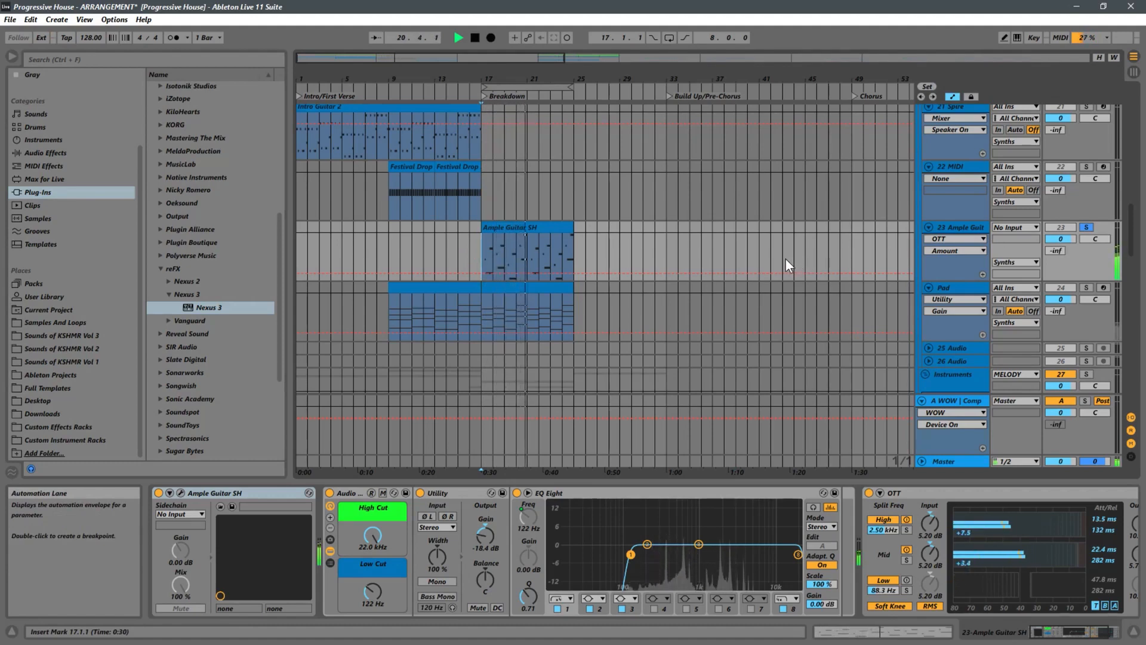
{"action": "left_click", "coordinate": [385, 194]}
{"action": "key", "text": "space"}
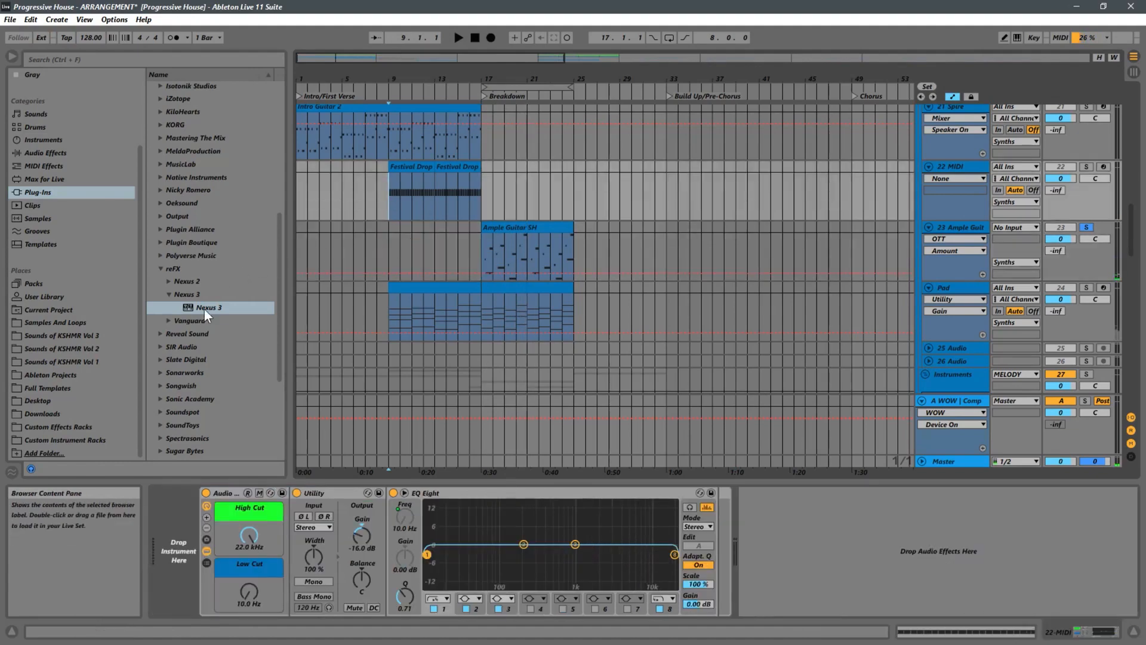
- Load Nexus 3 as the festival drop track's instrument and filter its presets to Lead sounds in the Dubstep-Electro 2 folder
{"action": "left_click_drag", "start_coordinate": [204, 308], "coordinate": [303, 232]}
{"action": "left_click_drag", "start_coordinate": [401, 192], "coordinate": [172, 526]}
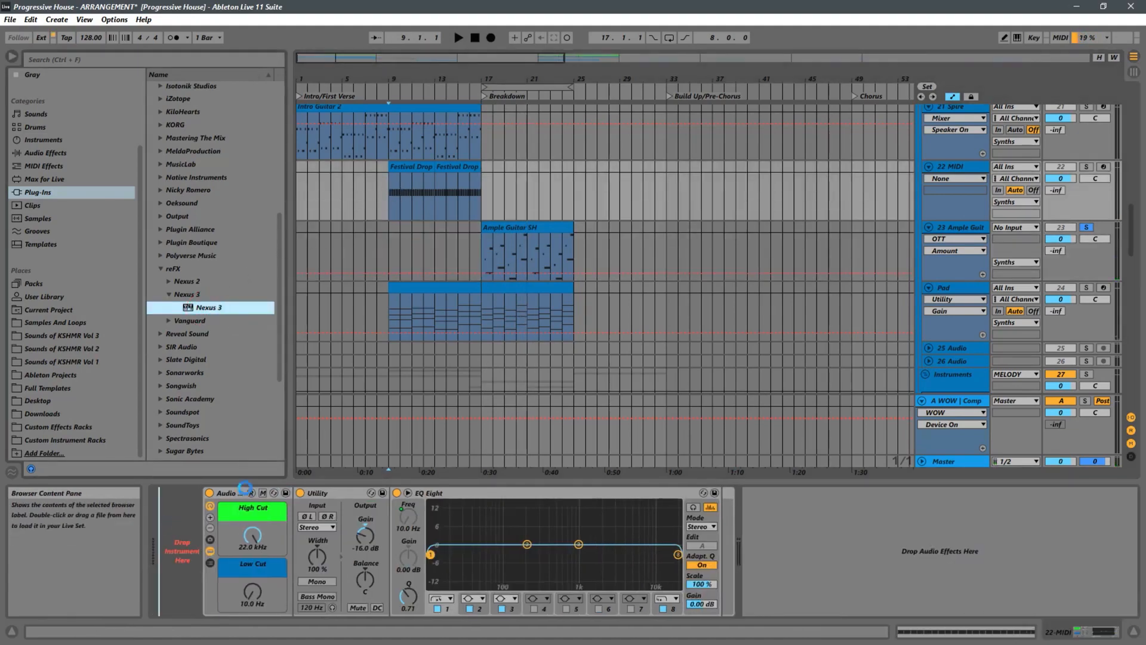
{"action": "scroll", "coordinate": [401, 414], "scroll_direction": "down", "scroll_amount": 10}
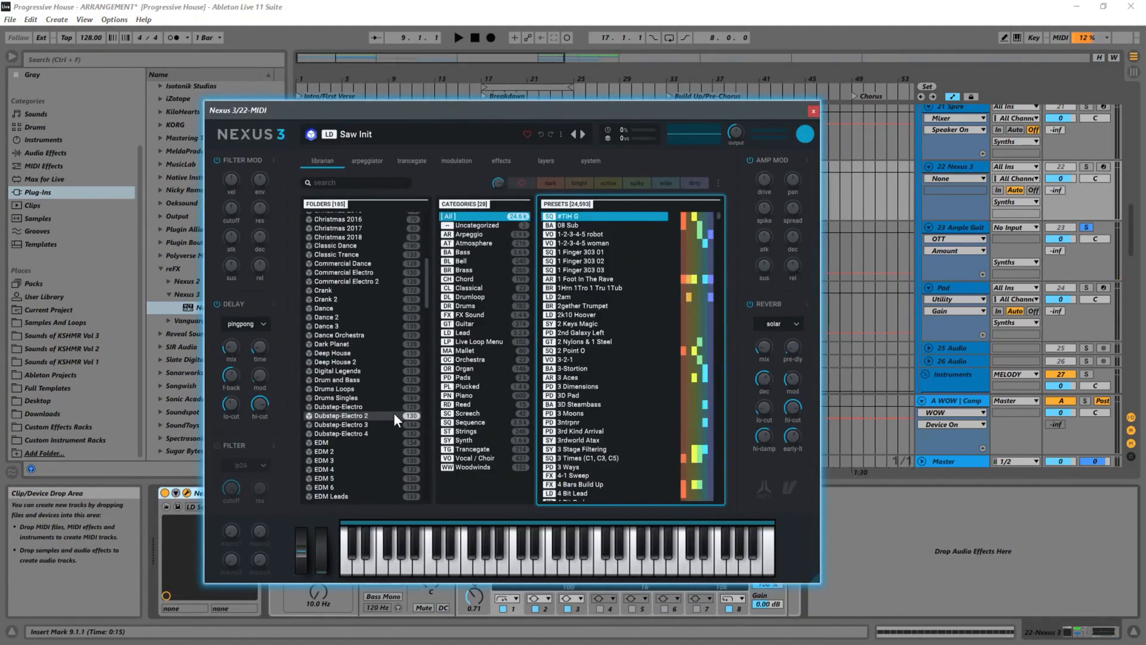
{"action": "left_click", "coordinate": [357, 415]}
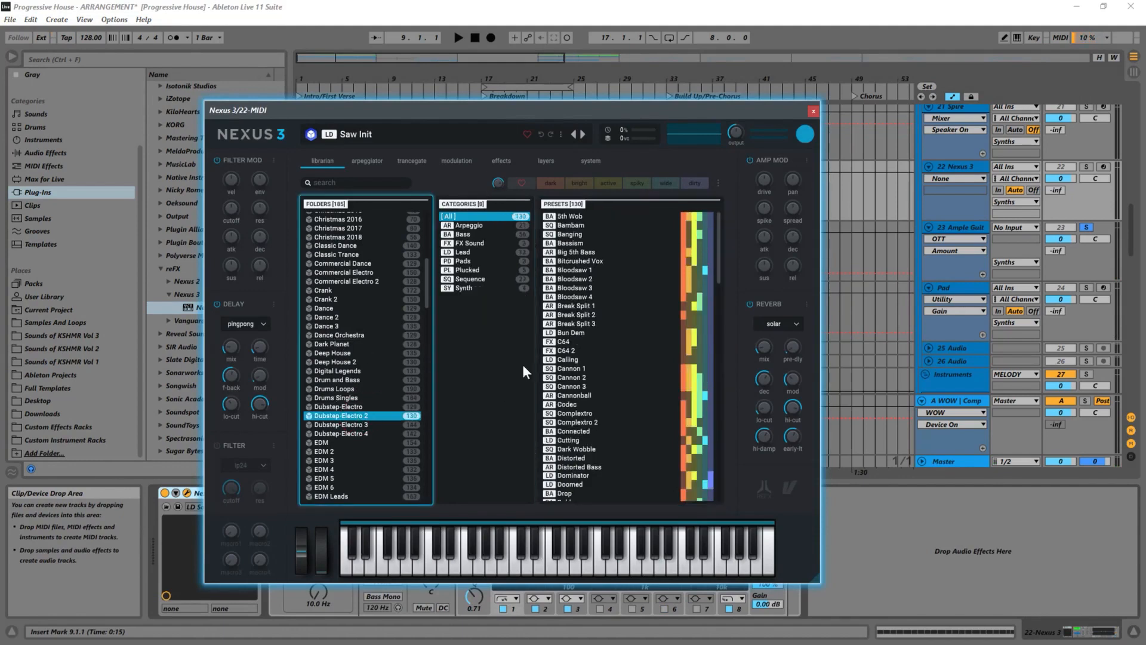
{"action": "left_click", "coordinate": [467, 253]}
- Solo the Nexus 3 track and audition Lead presets such as Doomed, Cutting and Saw Chords 1
{"action": "left_click", "coordinate": [574, 252]}
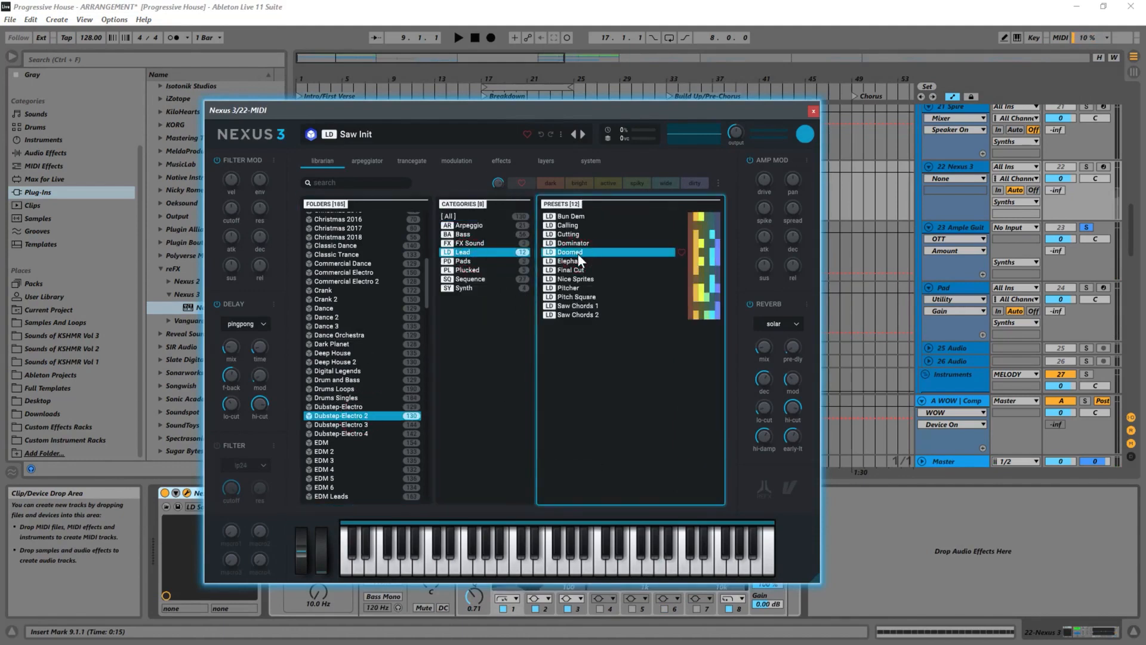
{"action": "left_click", "coordinate": [1087, 167]}
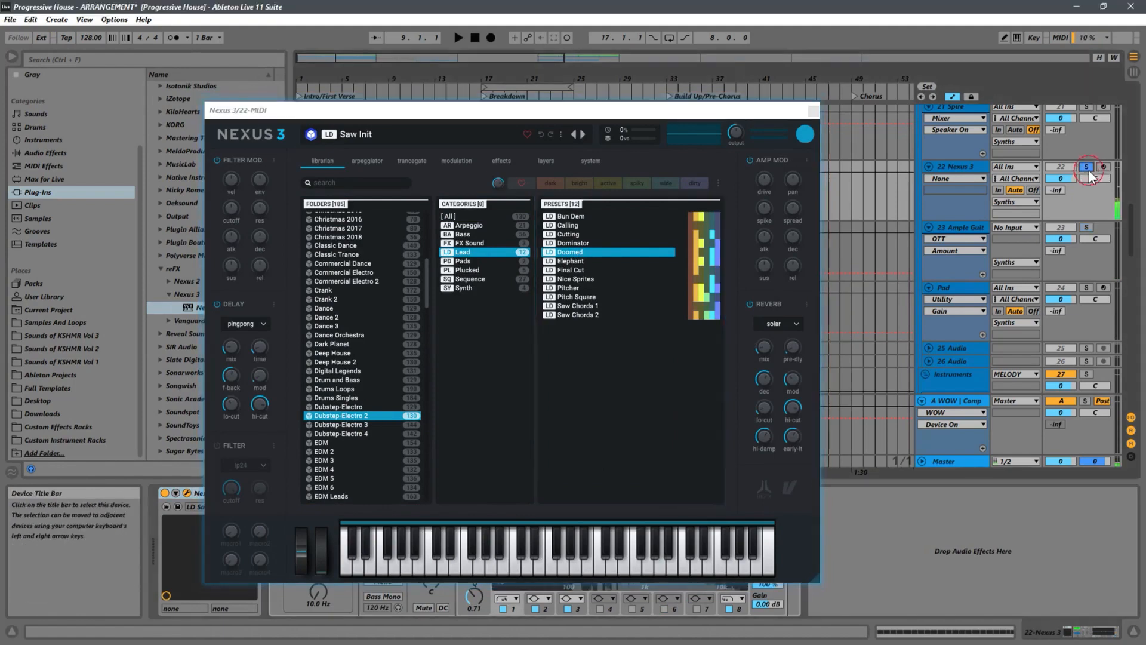
{"action": "left_click", "coordinate": [591, 270]}
{"action": "left_click", "coordinate": [589, 236]}
{"action": "left_click", "coordinate": [568, 215]}
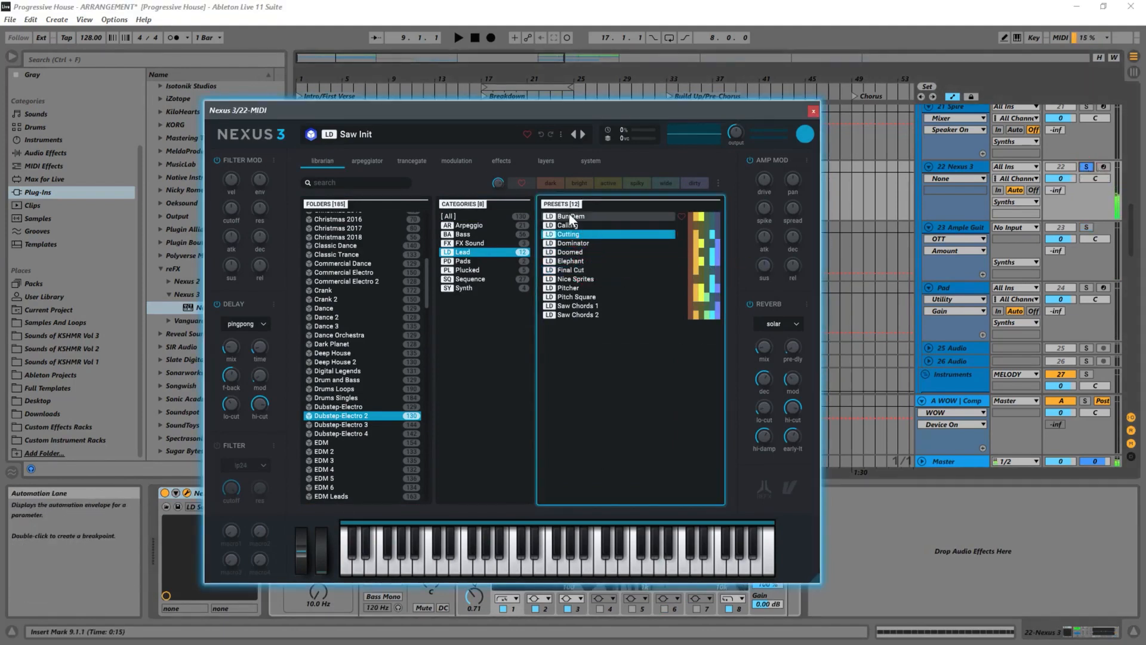
{"action": "left_click", "coordinate": [572, 304]}
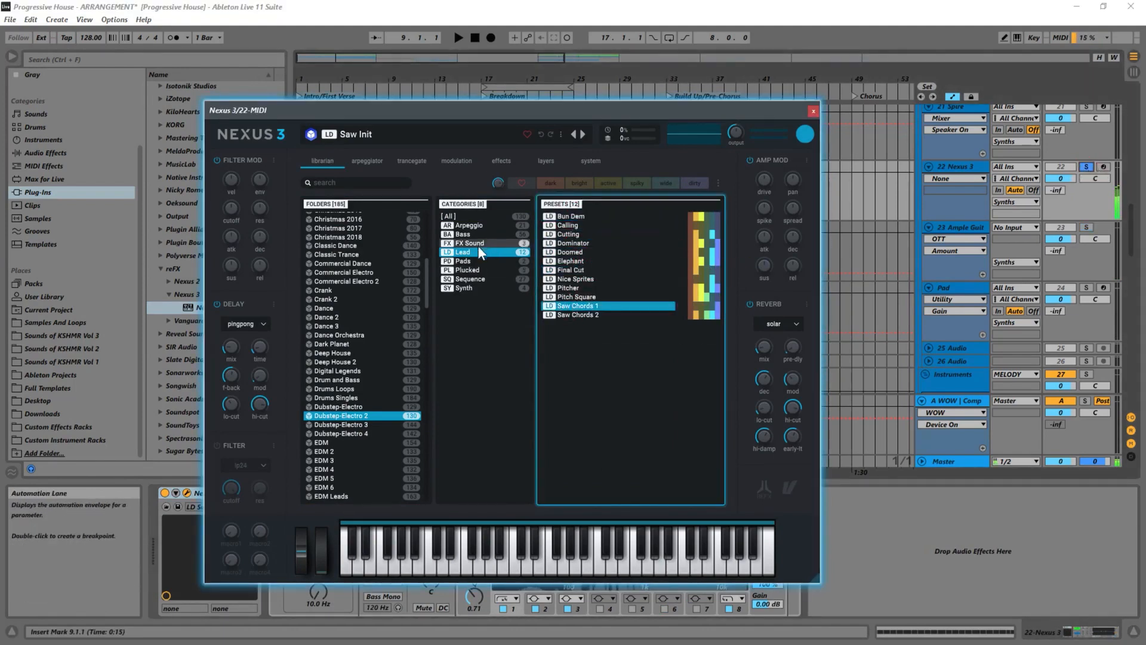
- Load the Pulse Pluck preset from the Plucked category, close Nexus 3 and play the festival drop clip from bar 9
{"action": "left_click", "coordinate": [467, 269]}
{"action": "left_click", "coordinate": [567, 244]}
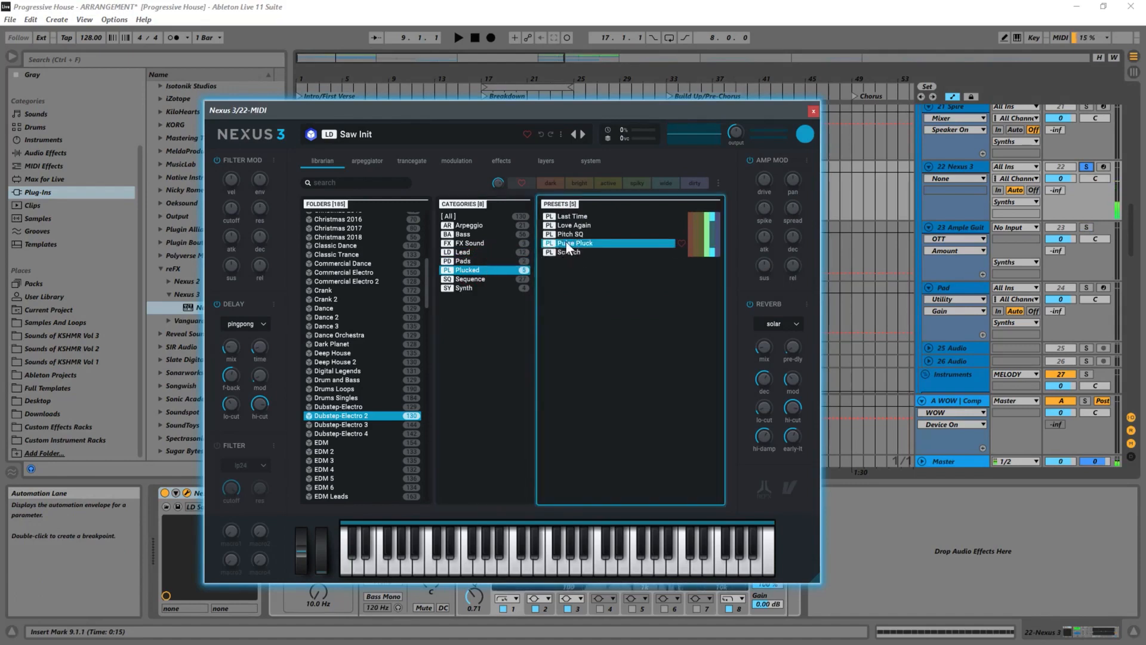
{"action": "left_click", "coordinate": [814, 111]}
{"action": "key", "text": "space"}
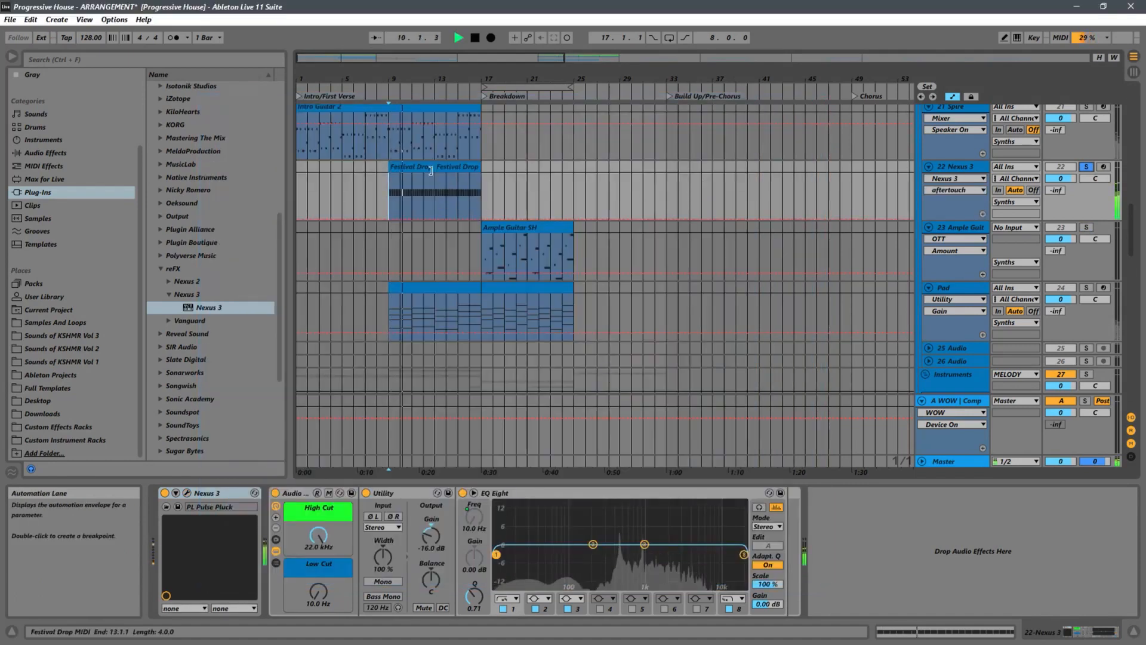
- Unsolo the Nexus 3 track and lower its Utility gain slightly while playing the arrangement from bar 9
{"action": "key", "text": "space"}
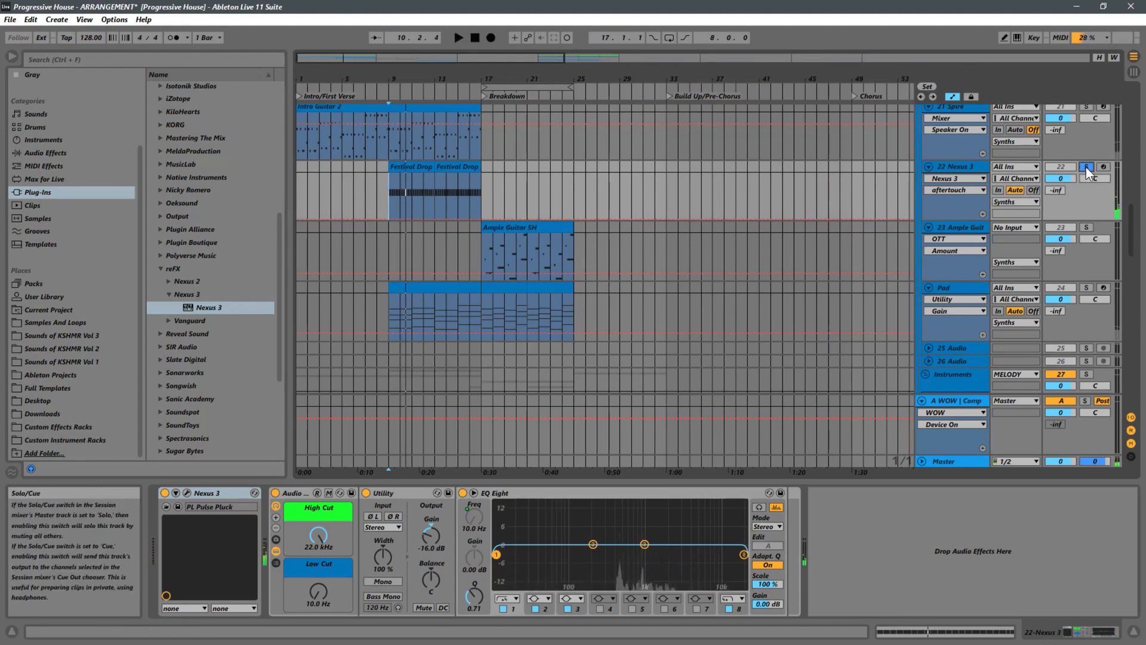
{"action": "key", "text": "space"}
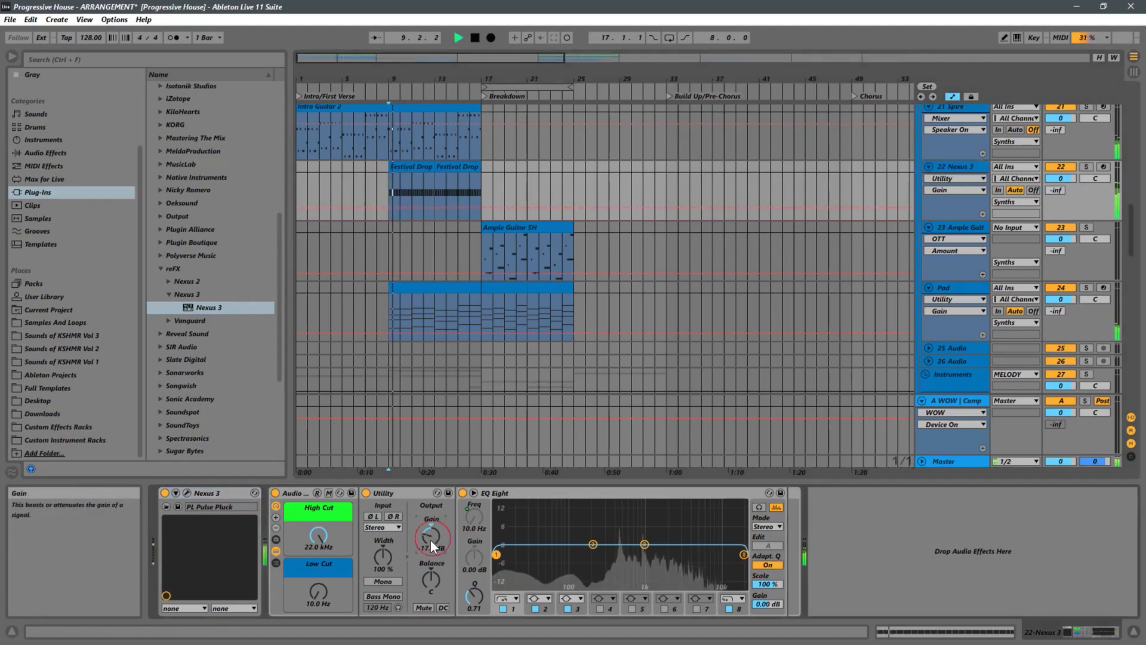
{"action": "left_click_drag", "start_coordinate": [431, 541], "coordinate": [430, 545]}
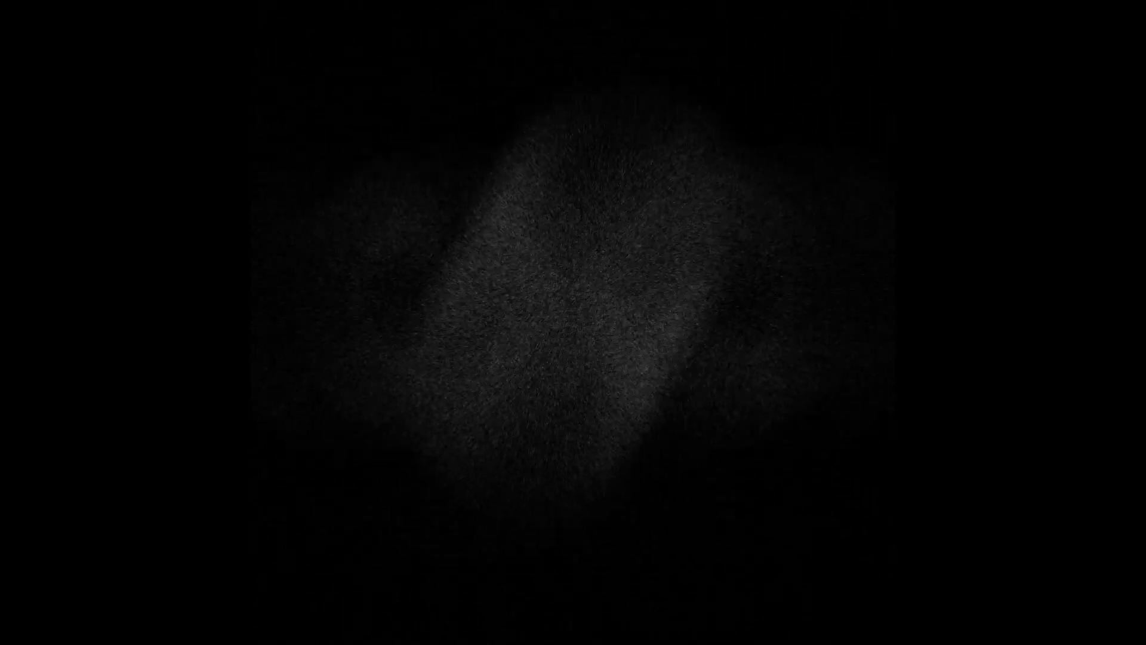